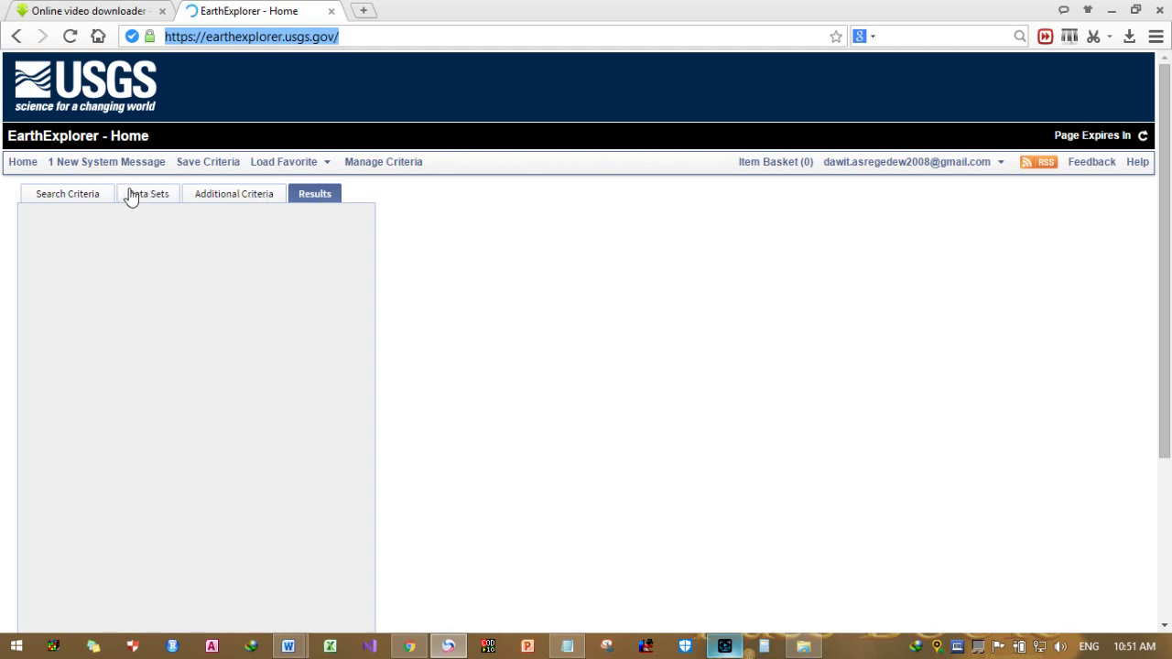
Step: Open the search criteria and choose Feature (GNIS) as the geocoding method
{"action": "left_click", "coordinate": [98, 193]}
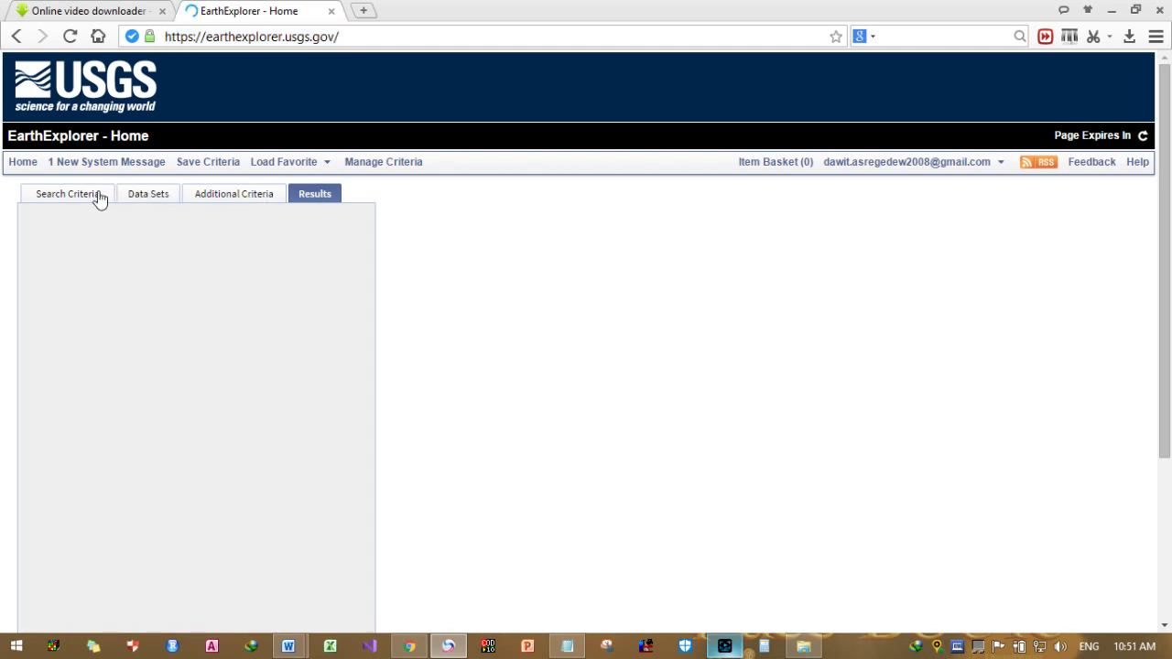
{"action": "left_click", "coordinate": [724, 646]}
{"action": "left_click", "coordinate": [864, 525]}
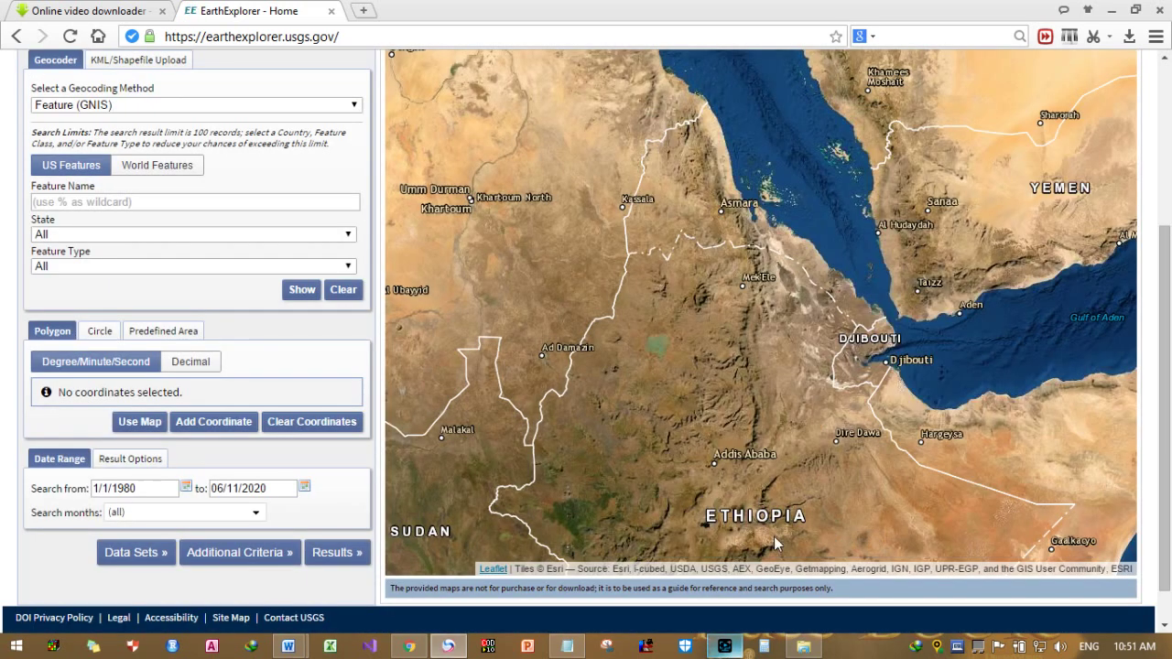
{"action": "left_click", "coordinate": [104, 197]}
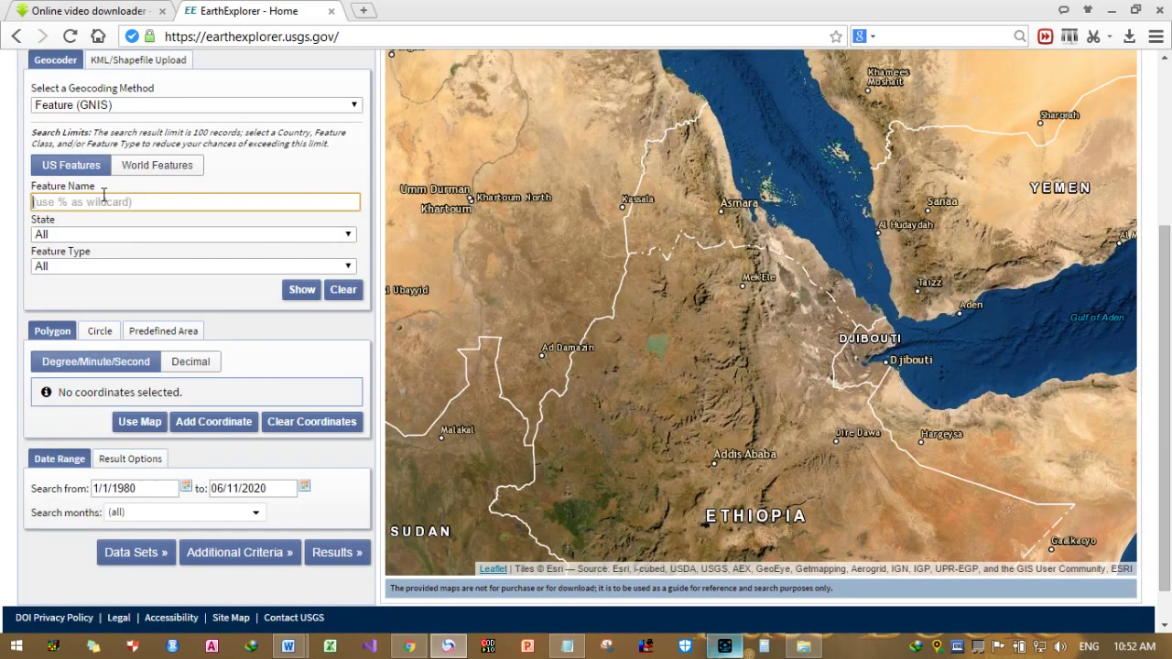
{"action": "scroll", "coordinate": [116, 136], "scroll_direction": "up", "scroll_amount": 1}
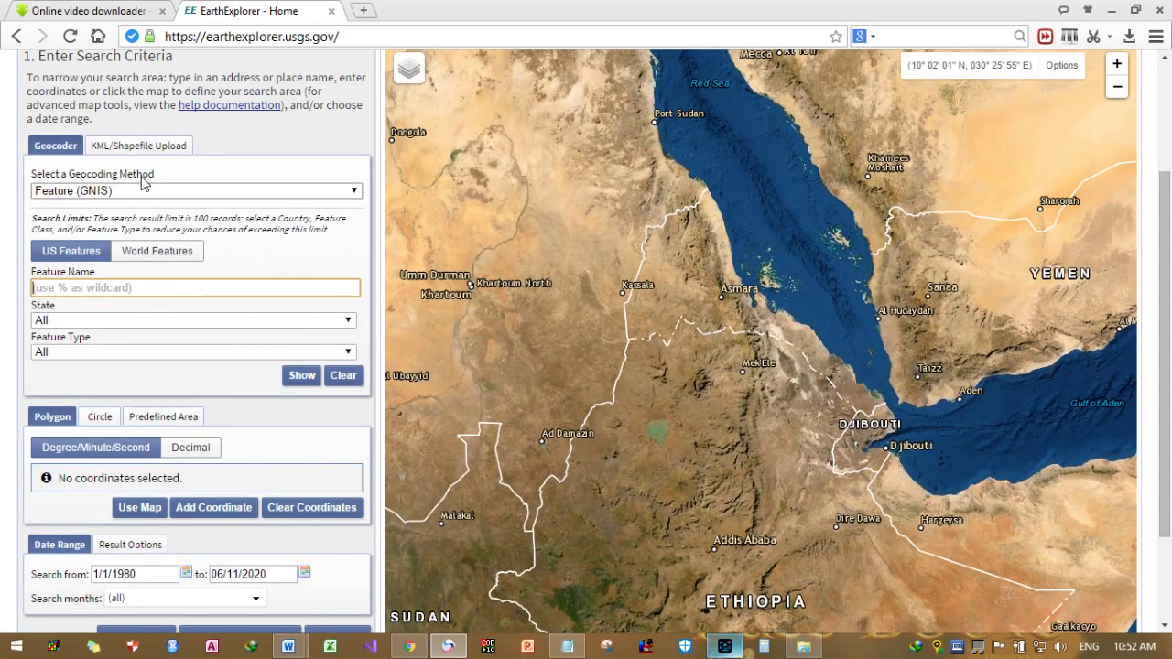
{"action": "left_click", "coordinate": [233, 203]}
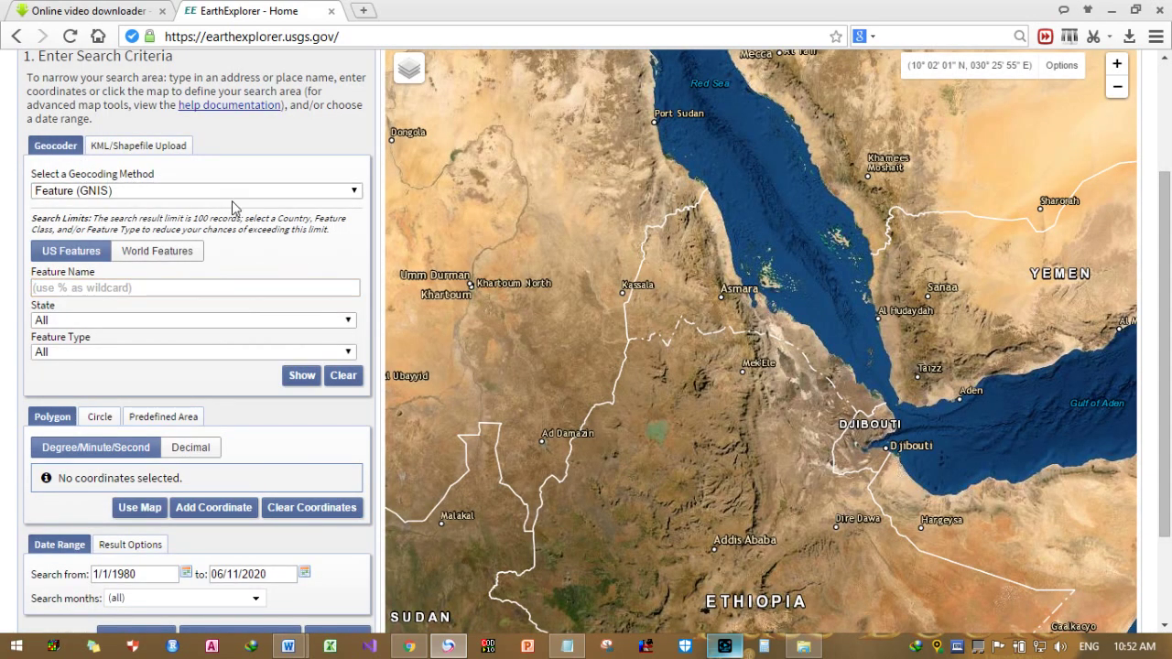
{"action": "left_click", "coordinate": [349, 191]}
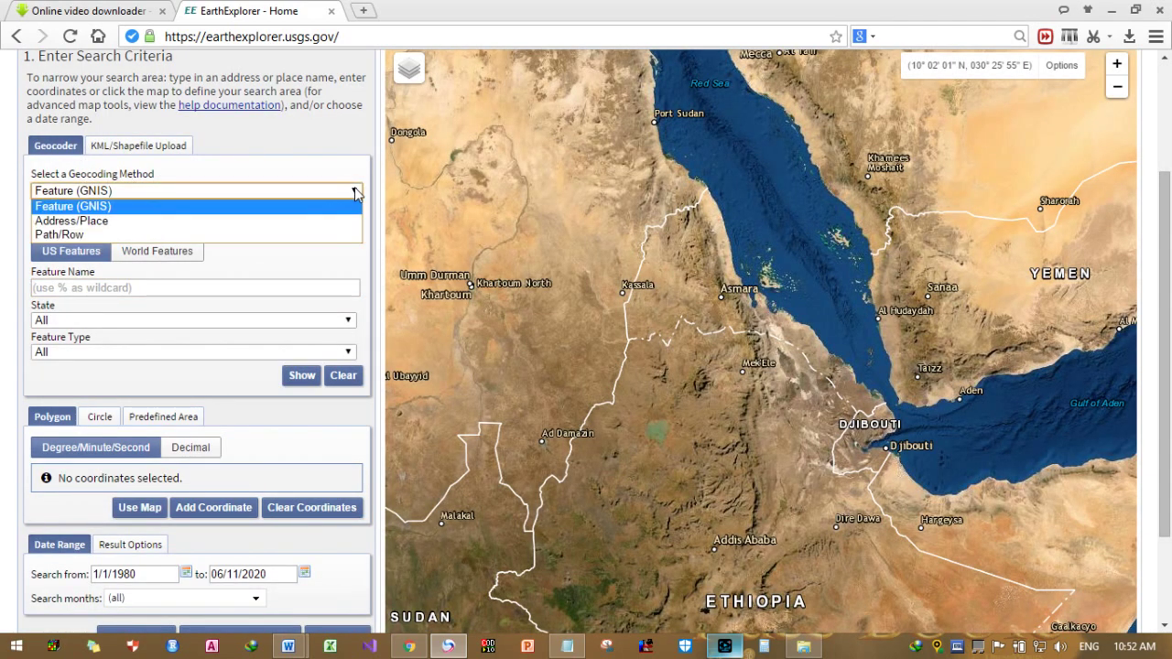
{"action": "left_click", "coordinate": [95, 207]}
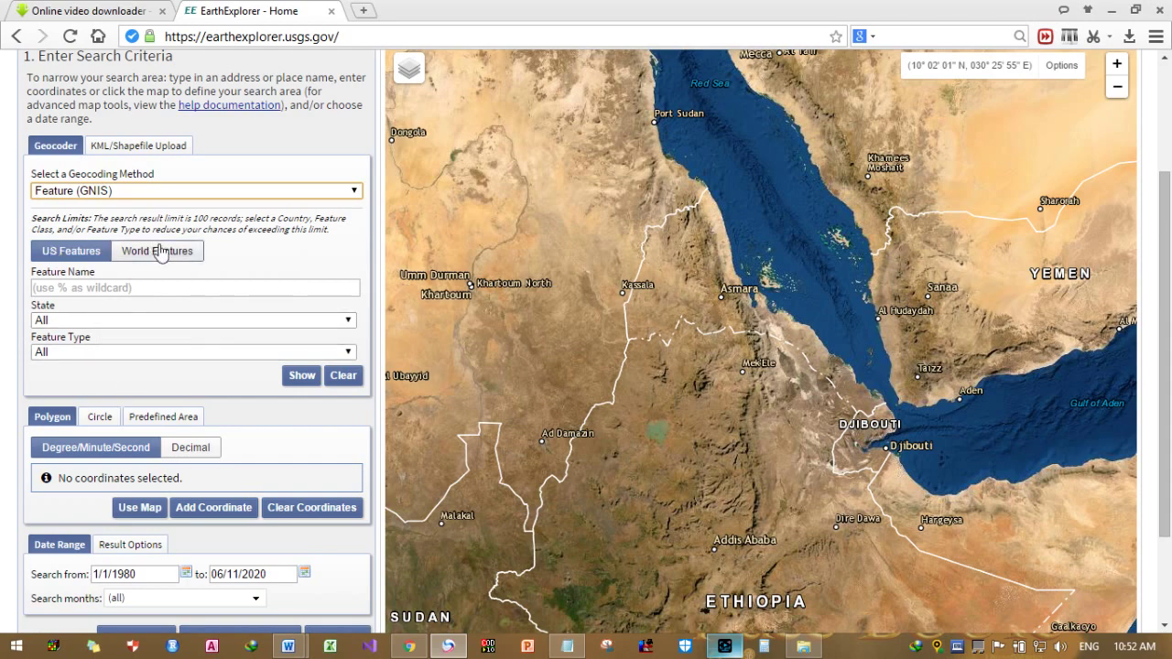
Step: Outline the search area on the map with an 11-point polygon enclosing the lake T'ana Hayk' and Bahir Dar
{"action": "scroll", "coordinate": [154, 376], "scroll_direction": "down", "scroll_amount": 2}
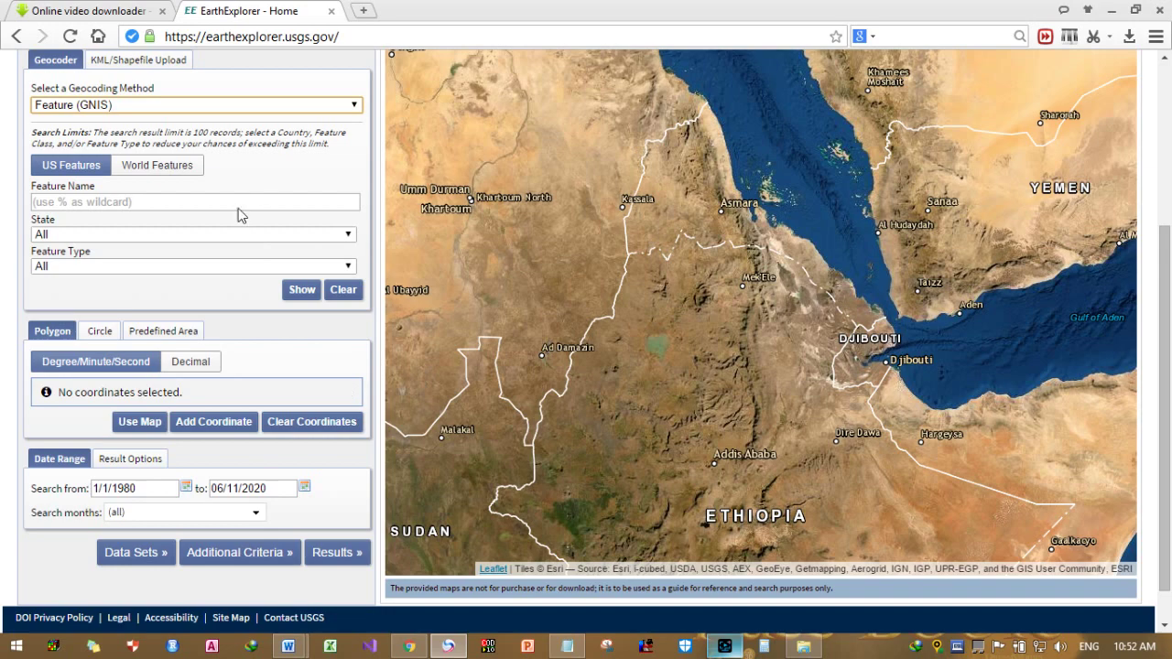
{"action": "scroll", "coordinate": [652, 343], "scroll_direction": "up", "scroll_amount": 3}
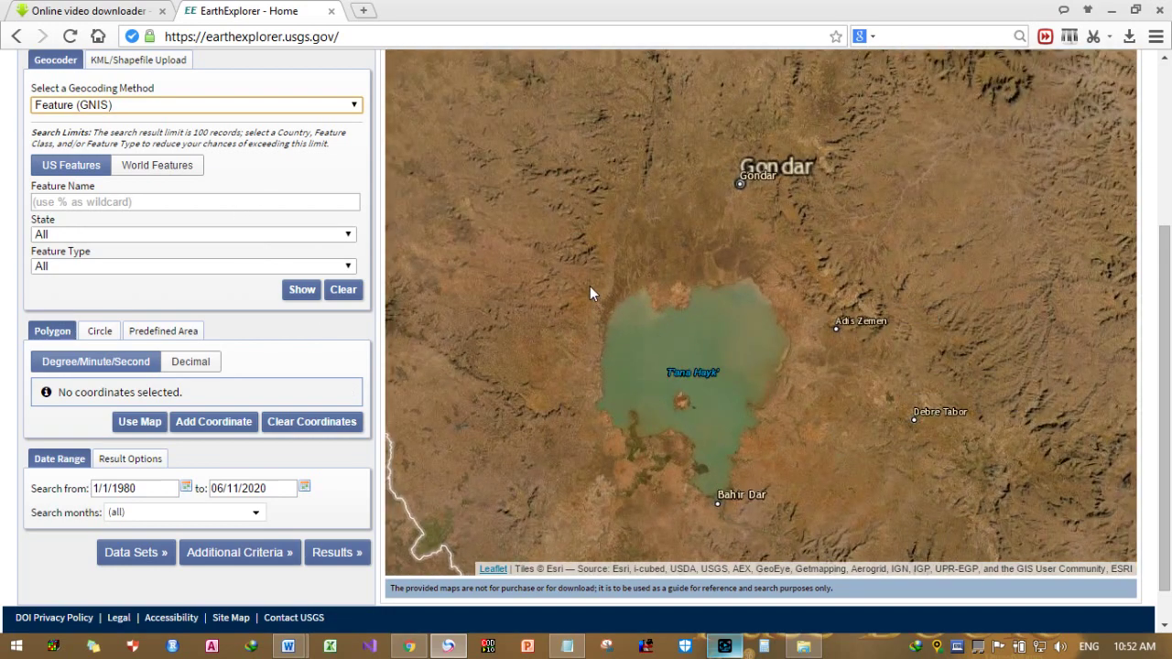
{"action": "left_click", "coordinate": [590, 284]}
{"action": "left_click", "coordinate": [558, 339]}
{"action": "left_click", "coordinate": [559, 409]}
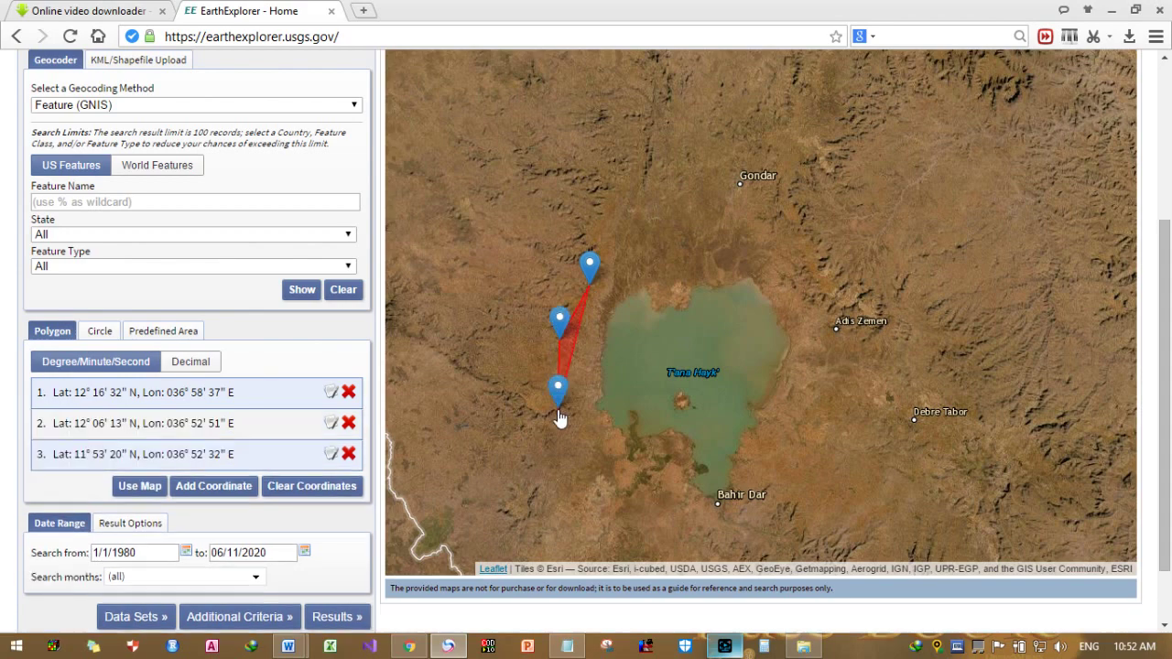
{"action": "left_click", "coordinate": [620, 466]}
{"action": "left_click", "coordinate": [671, 520]}
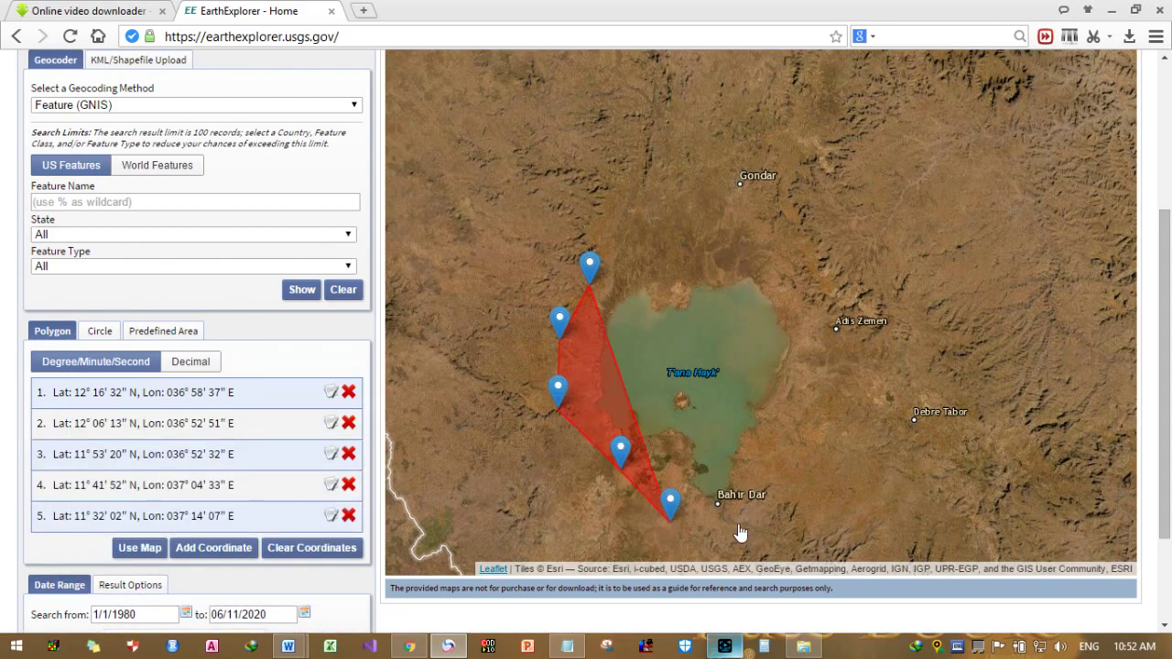
{"action": "left_click", "coordinate": [740, 520]}
{"action": "left_click", "coordinate": [785, 488]}
{"action": "left_click", "coordinate": [838, 427]}
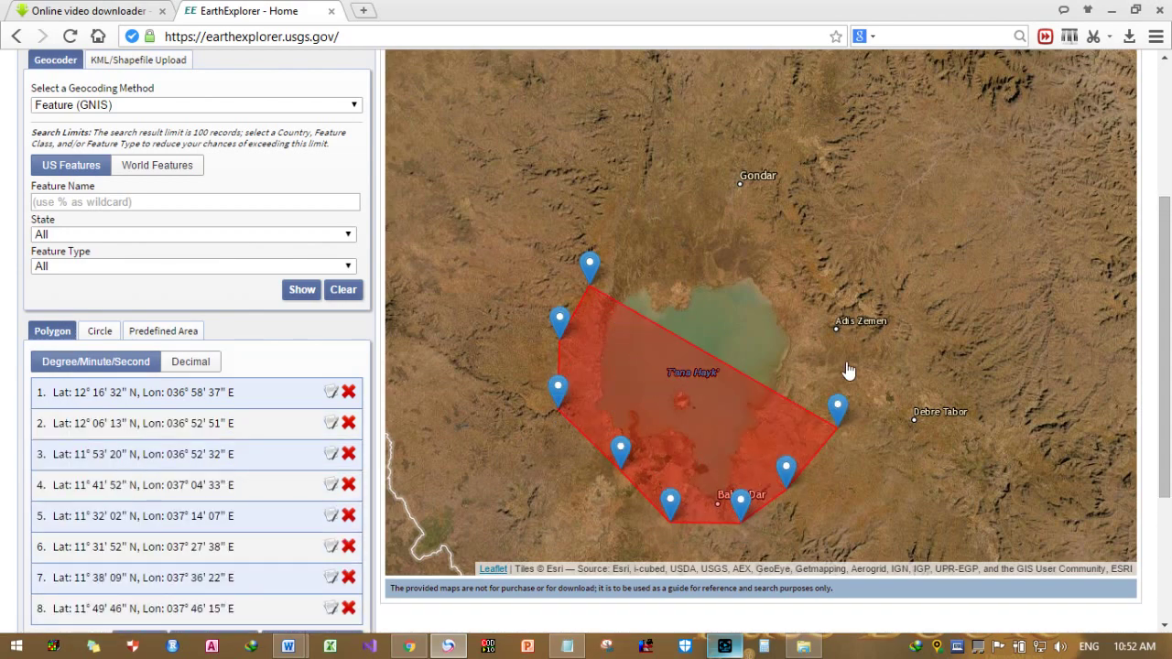
{"action": "left_click", "coordinate": [845, 357]}
{"action": "left_click", "coordinate": [814, 267]}
{"action": "left_click", "coordinate": [691, 242]}
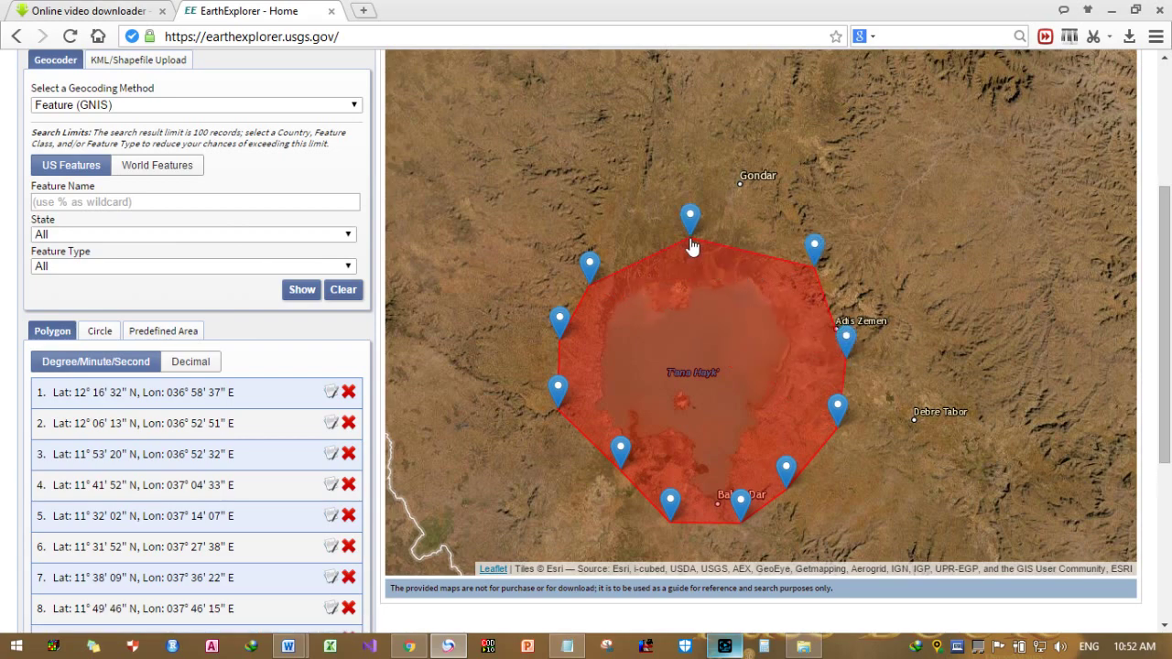
Step: Keep the search date range from 1/1/1980 to 06/11/2020 and go to the data set selection
{"action": "scroll", "coordinate": [272, 350], "scroll_direction": "down", "scroll_amount": 4}
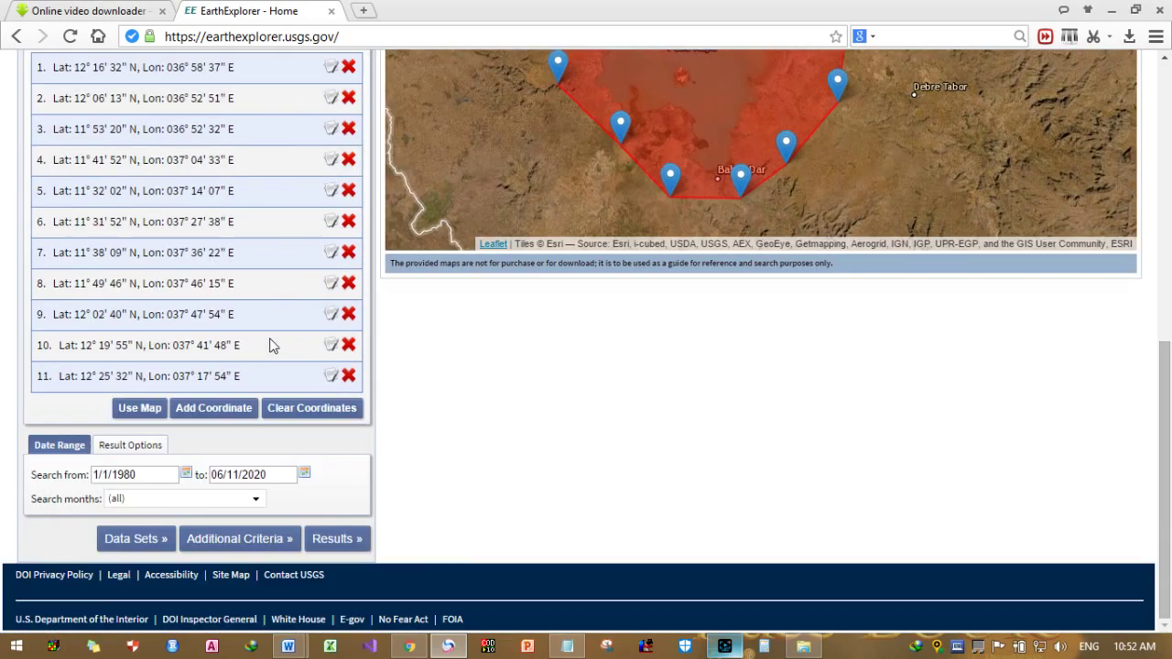
{"action": "left_click", "coordinate": [137, 474]}
{"action": "double_click", "coordinate": [279, 474]}
{"action": "left_click", "coordinate": [224, 474]}
{"action": "left_click", "coordinate": [153, 475]}
{"action": "right_click", "coordinate": [163, 542]}
{"action": "left_click", "coordinate": [157, 542]}
{"action": "left_click", "coordinate": [152, 544]}
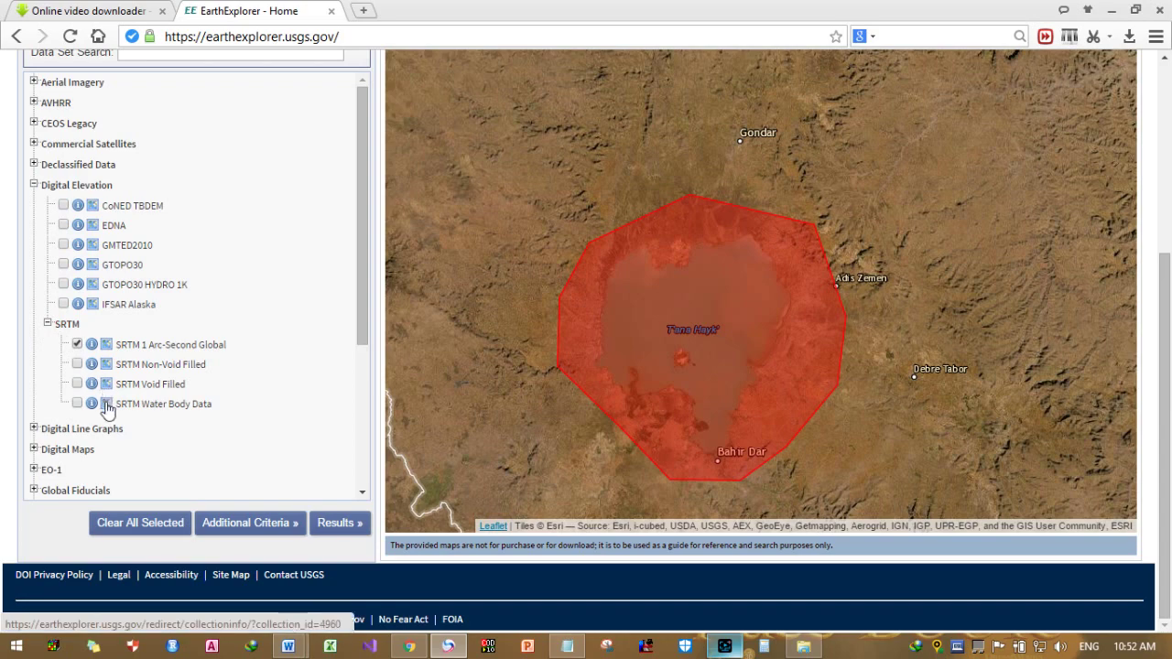
Step: List the SRTM 1 Arc-Second Global results and show the footprints of all four tiles on the map
{"action": "left_click", "coordinate": [16, 37]}
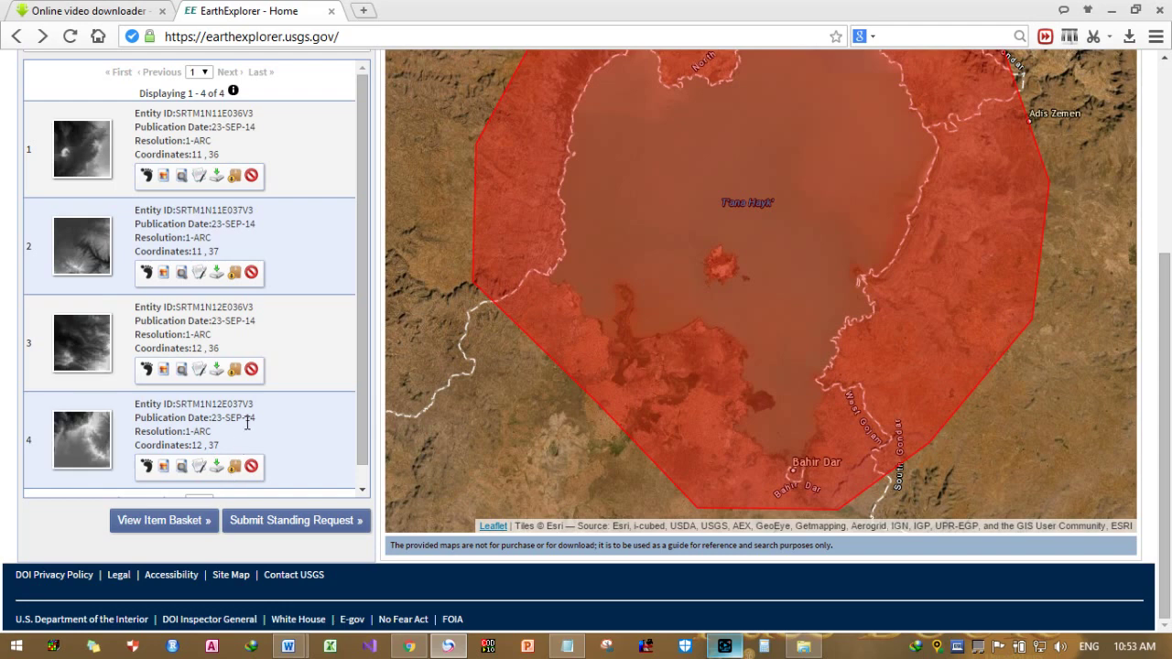
{"action": "left_click", "coordinate": [149, 175]}
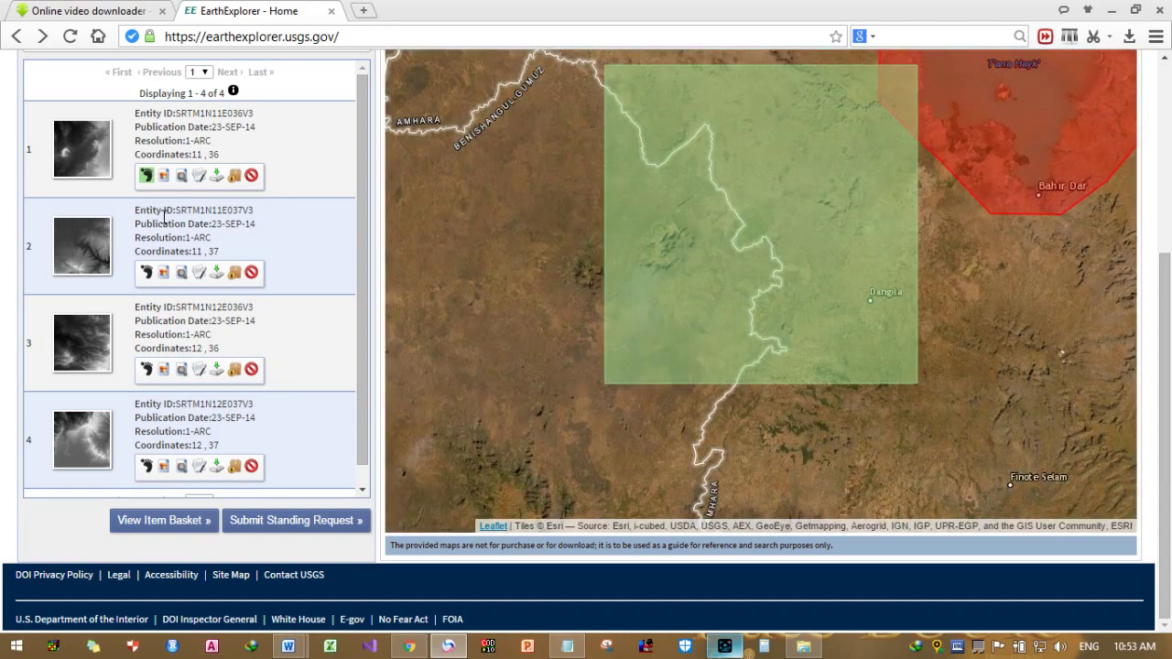
{"action": "left_click", "coordinate": [147, 275]}
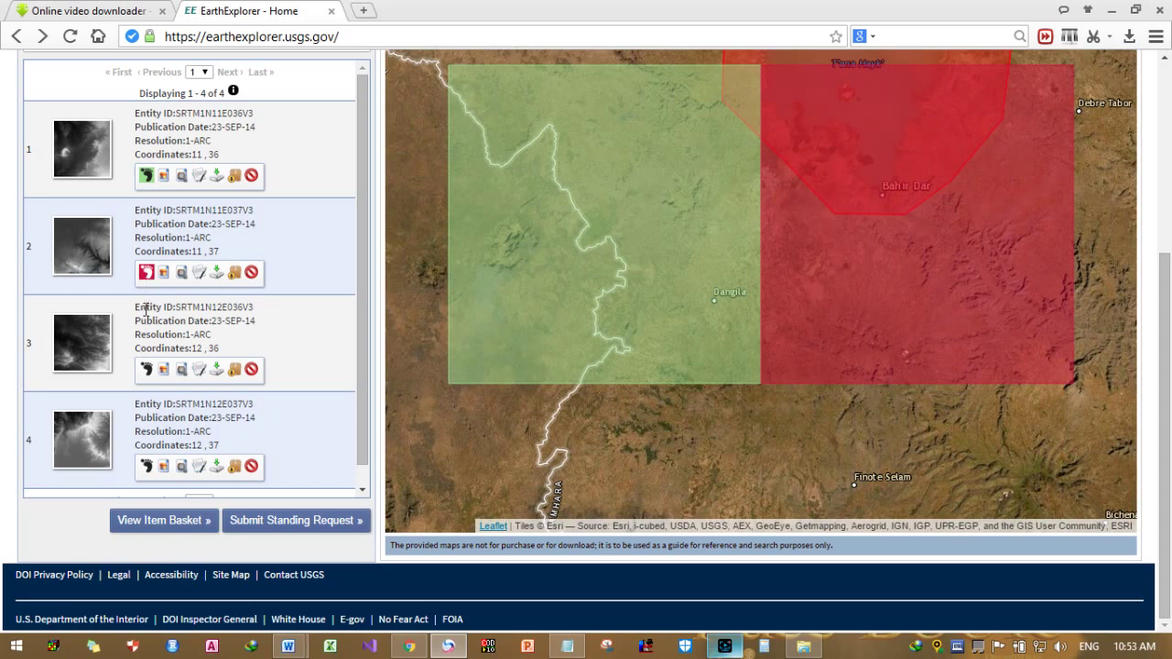
{"action": "left_click", "coordinate": [147, 370]}
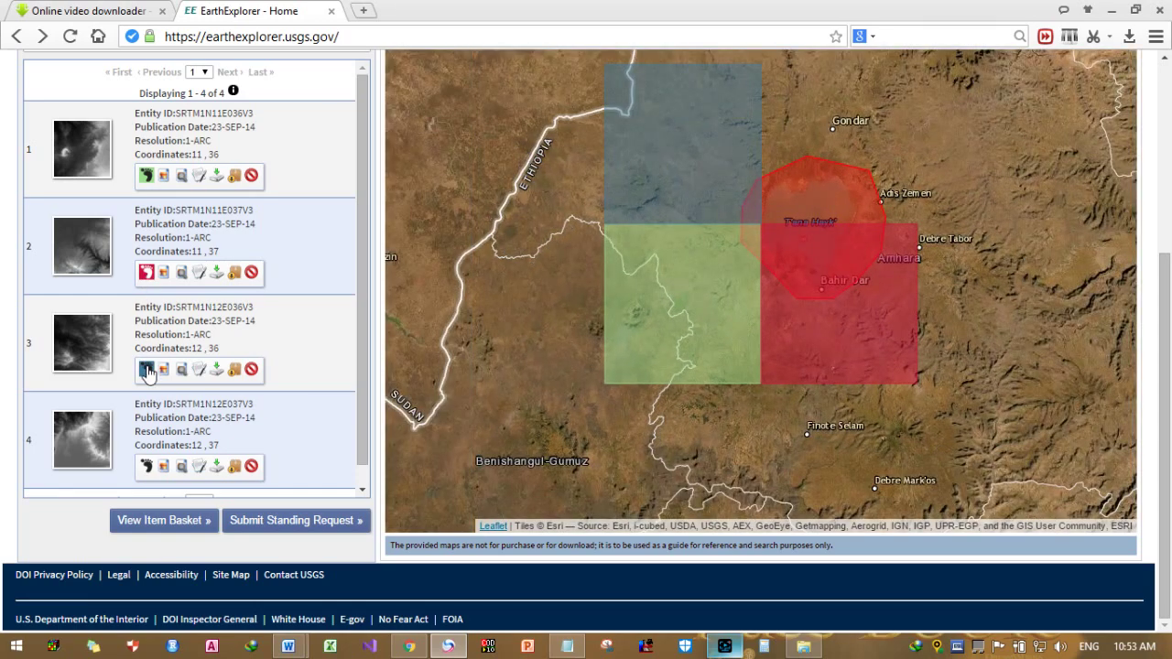
{"action": "left_click", "coordinate": [146, 467]}
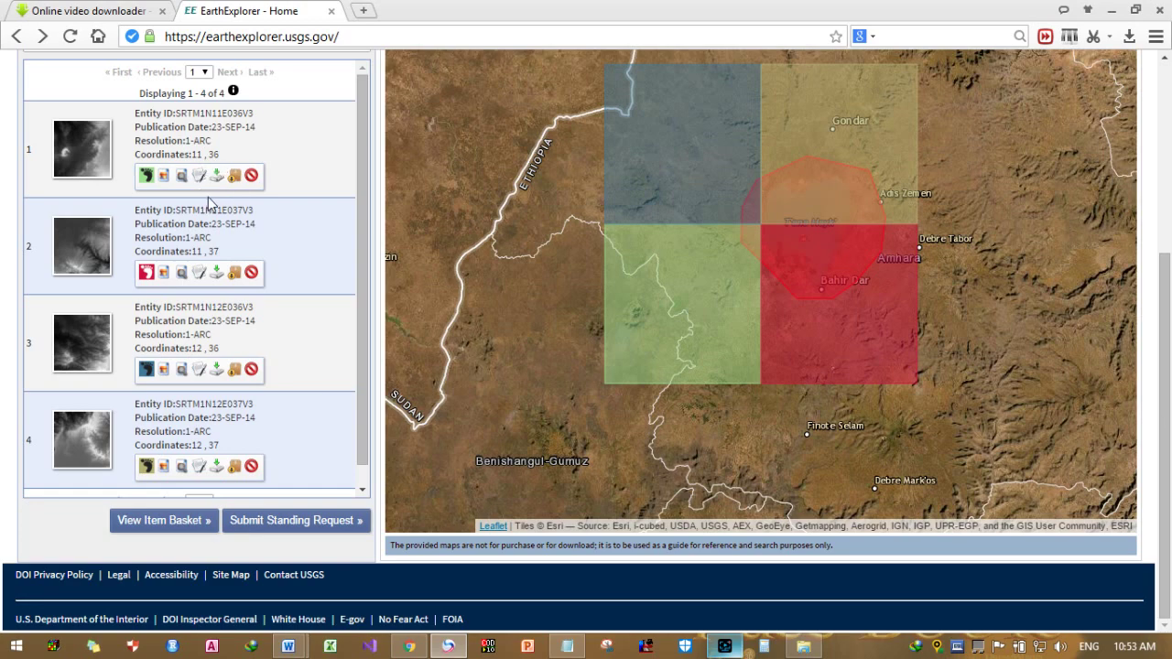
Step: Download tile SRTM1N11E036V3 as GeoTIFF 1 Arc-second to the Desktop and close its download options
{"action": "right_click", "coordinate": [216, 175]}
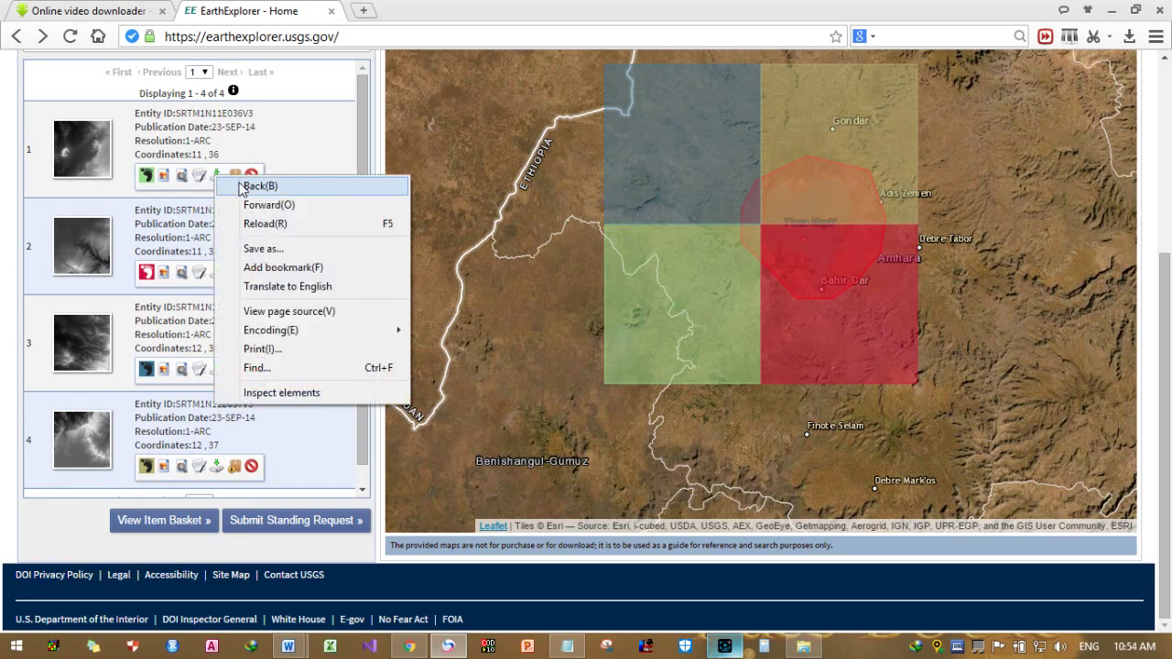
{"action": "left_click", "coordinate": [218, 171]}
{"action": "left_click", "coordinate": [217, 175]}
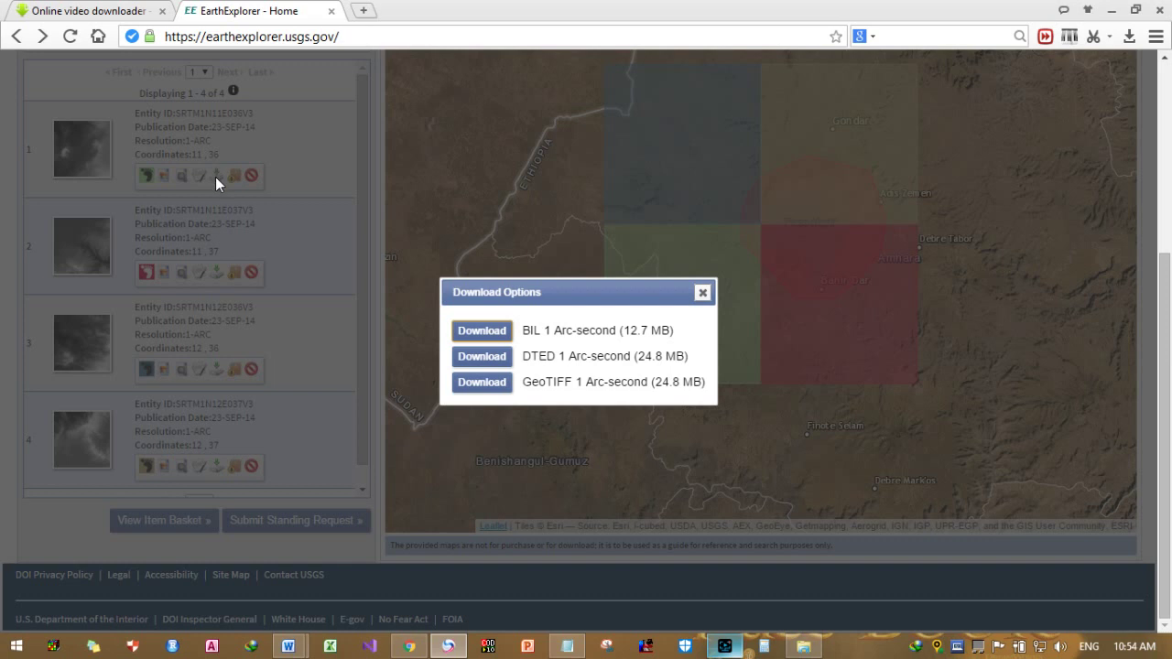
{"action": "right_click", "coordinate": [485, 389]}
{"action": "left_click", "coordinate": [481, 381]}
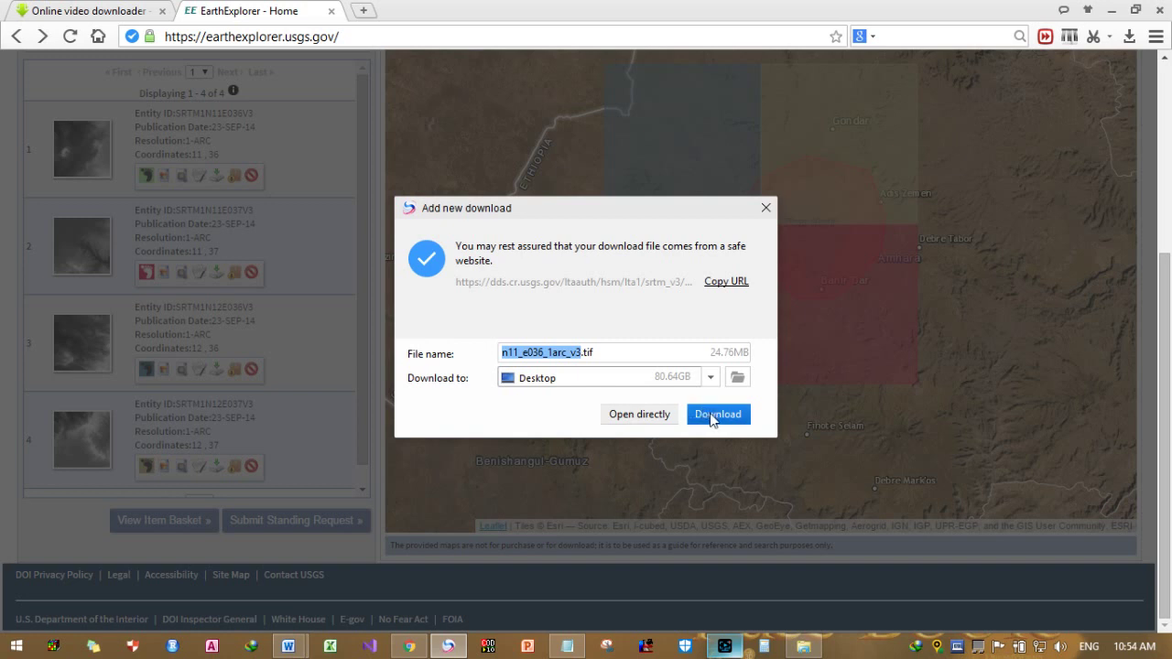
{"action": "left_click", "coordinate": [706, 383]}
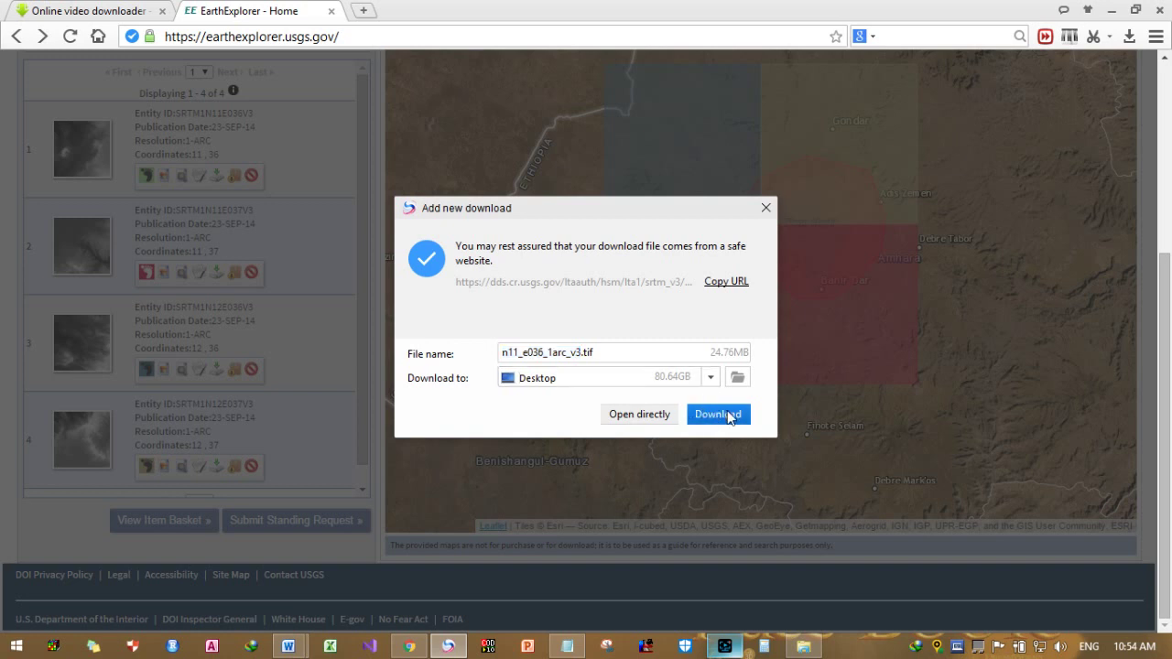
{"action": "left_click", "coordinate": [728, 413]}
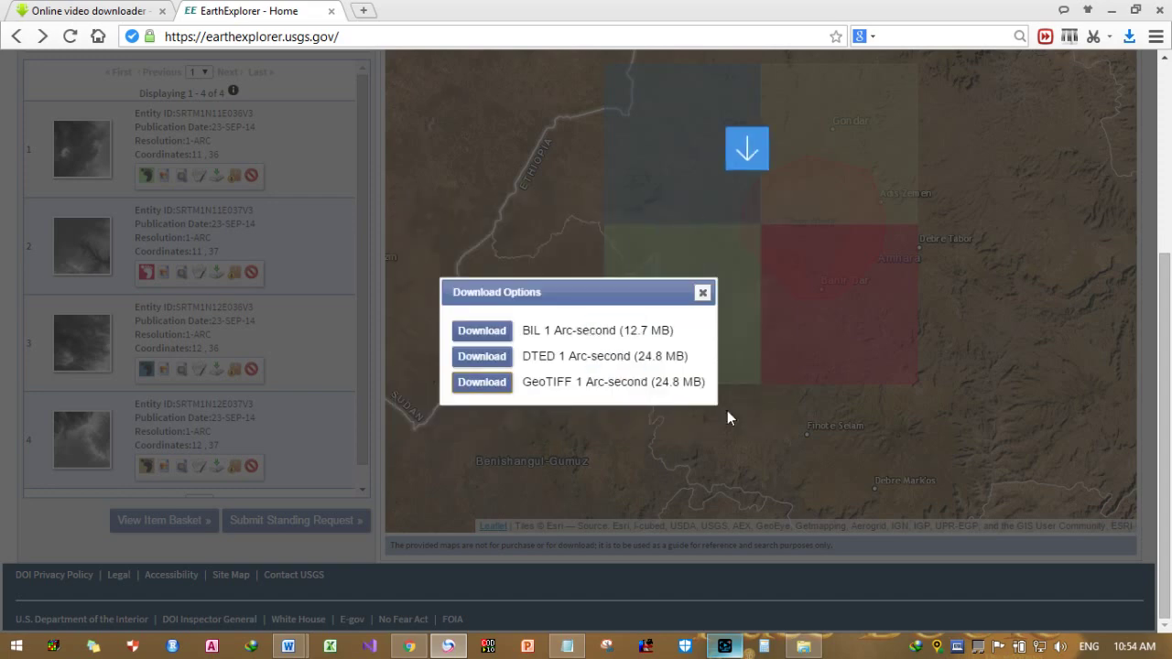
{"action": "left_click", "coordinate": [702, 292]}
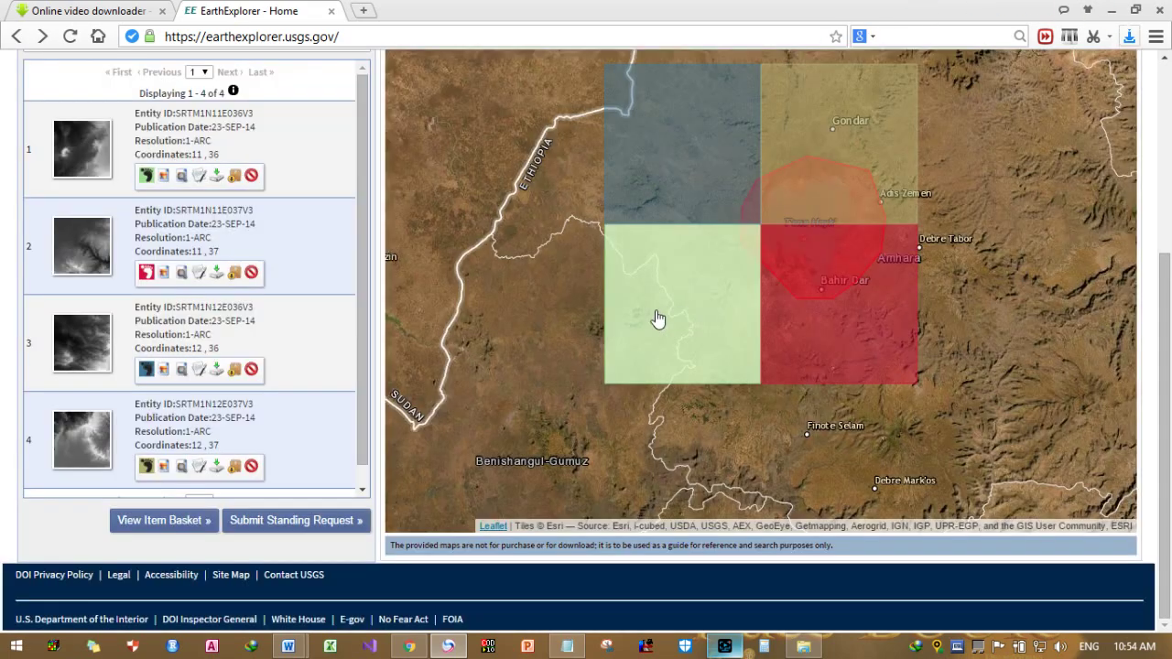
Step: Download tile SRTM1N11E037V3 as GeoTIFF 1 Arc-second to the Desktop and close its download options
{"action": "left_click", "coordinate": [217, 275]}
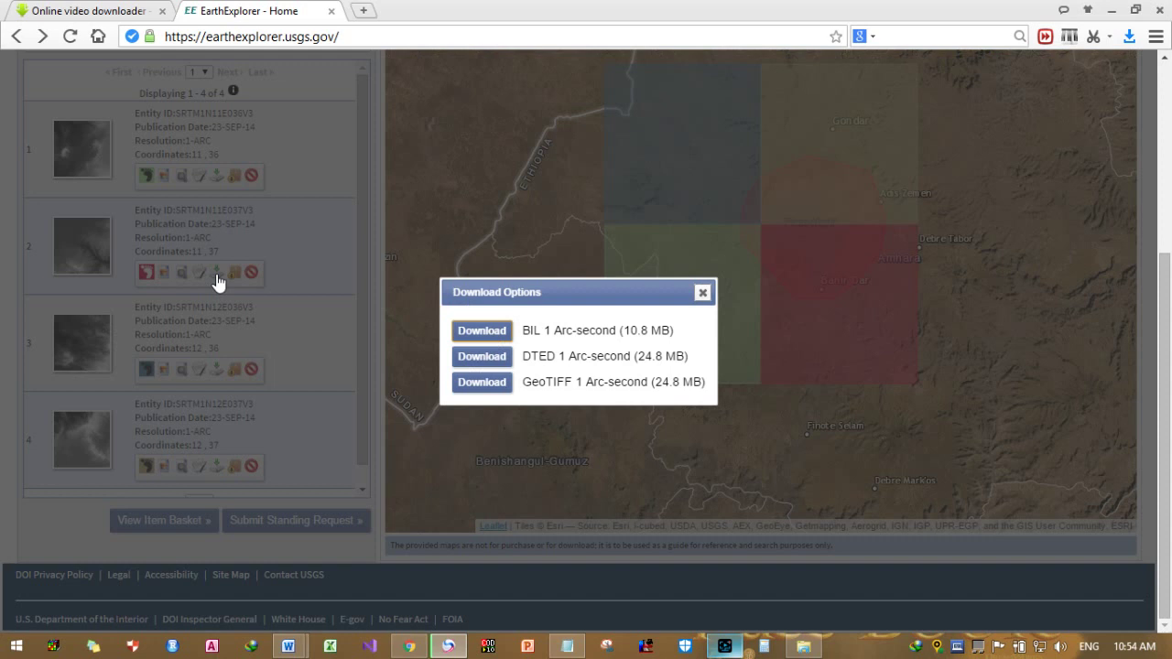
{"action": "left_click", "coordinate": [490, 389]}
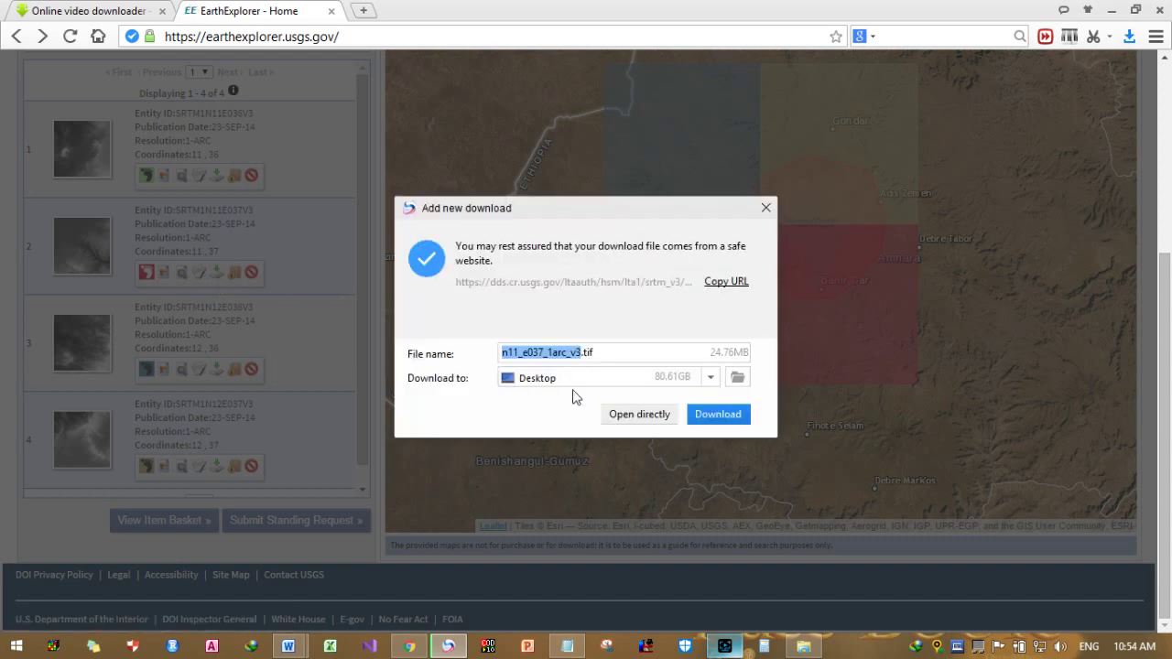
{"action": "left_click", "coordinate": [715, 414]}
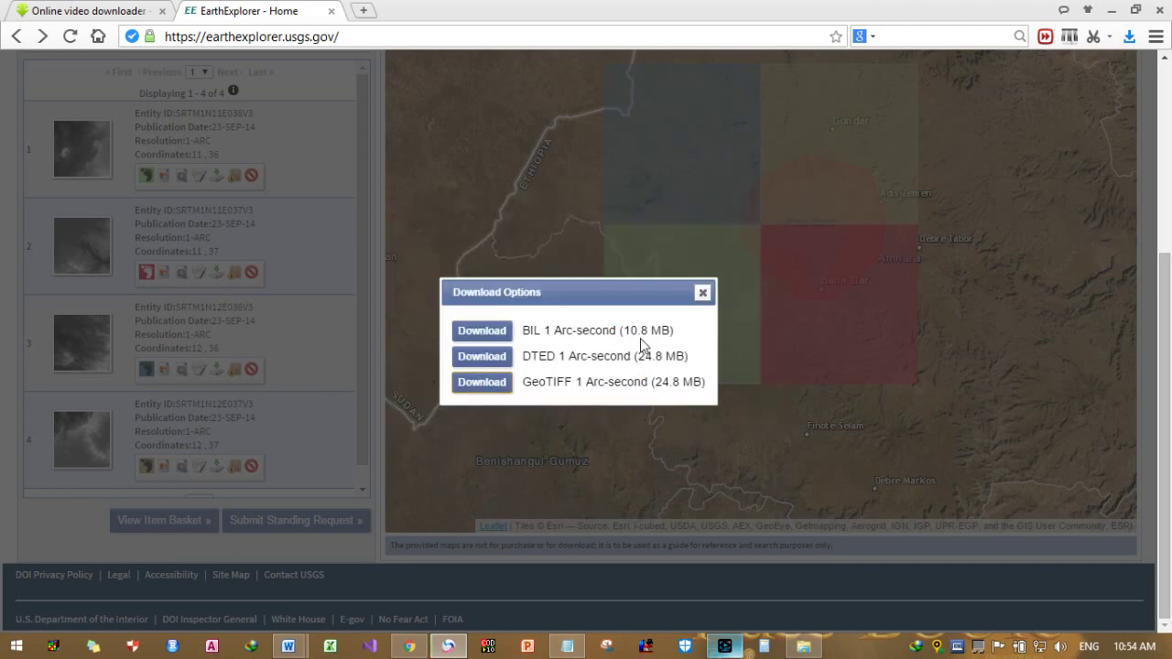
{"action": "left_click", "coordinate": [702, 292]}
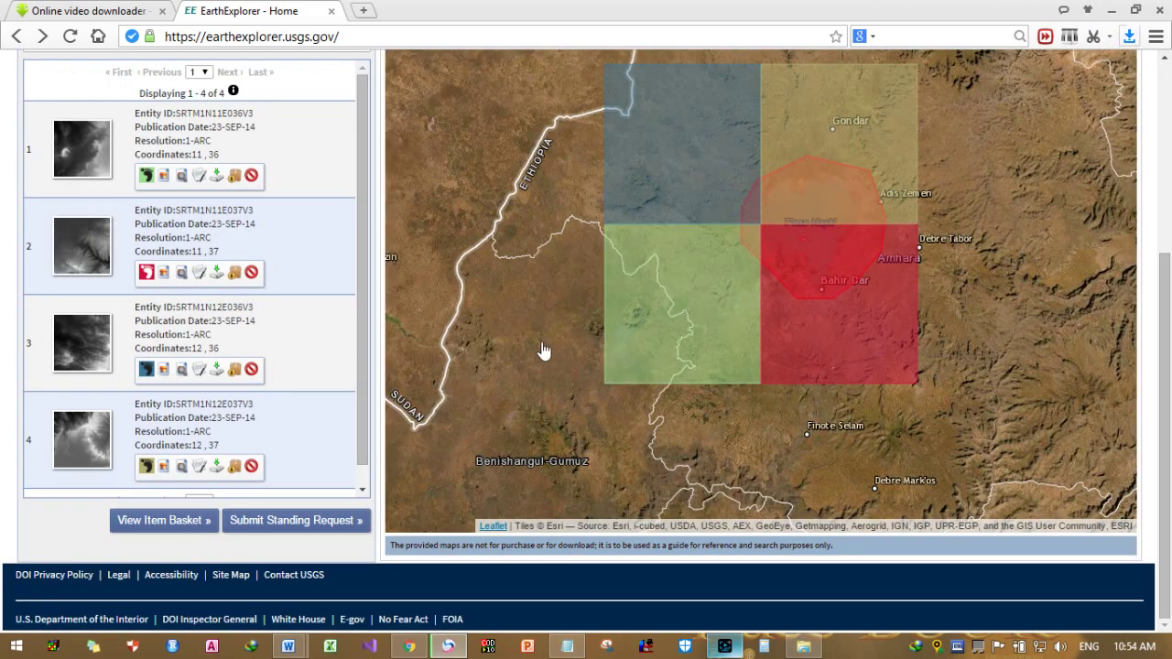
Step: Download tile SRTM1N12E036V3 as GeoTIFF 1 Arc-second to the Desktop and close its download options
{"action": "left_click", "coordinate": [217, 369]}
{"action": "left_click", "coordinate": [471, 385]}
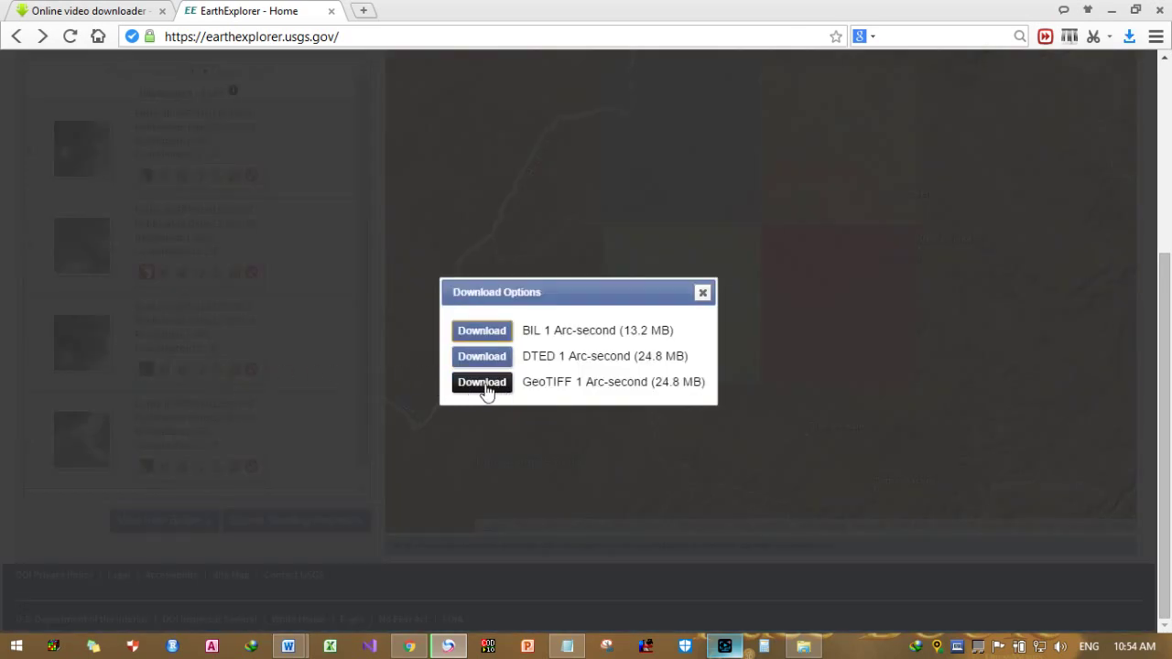
{"action": "left_click", "coordinate": [490, 390]}
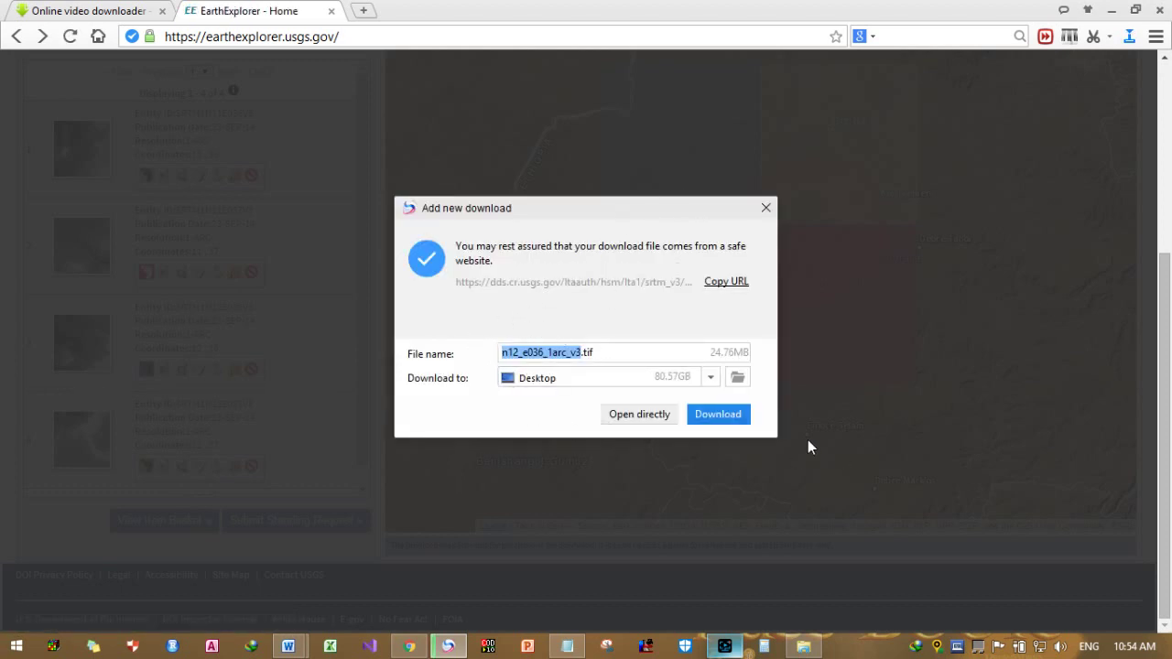
{"action": "left_click", "coordinate": [745, 414]}
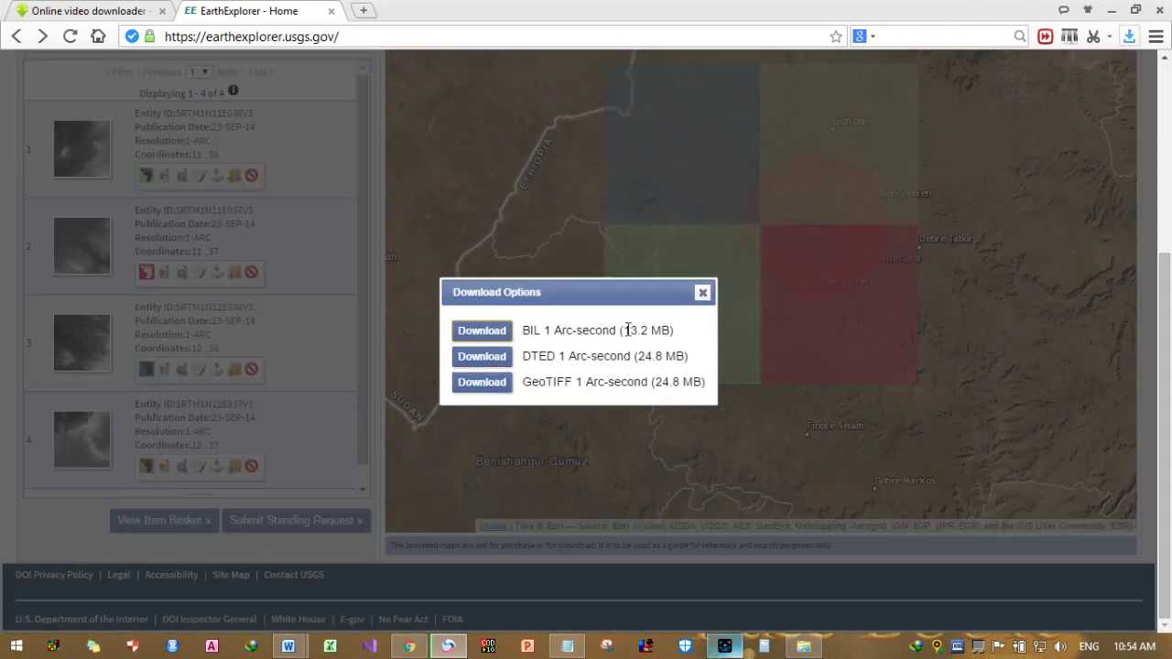
{"action": "left_click", "coordinate": [702, 293]}
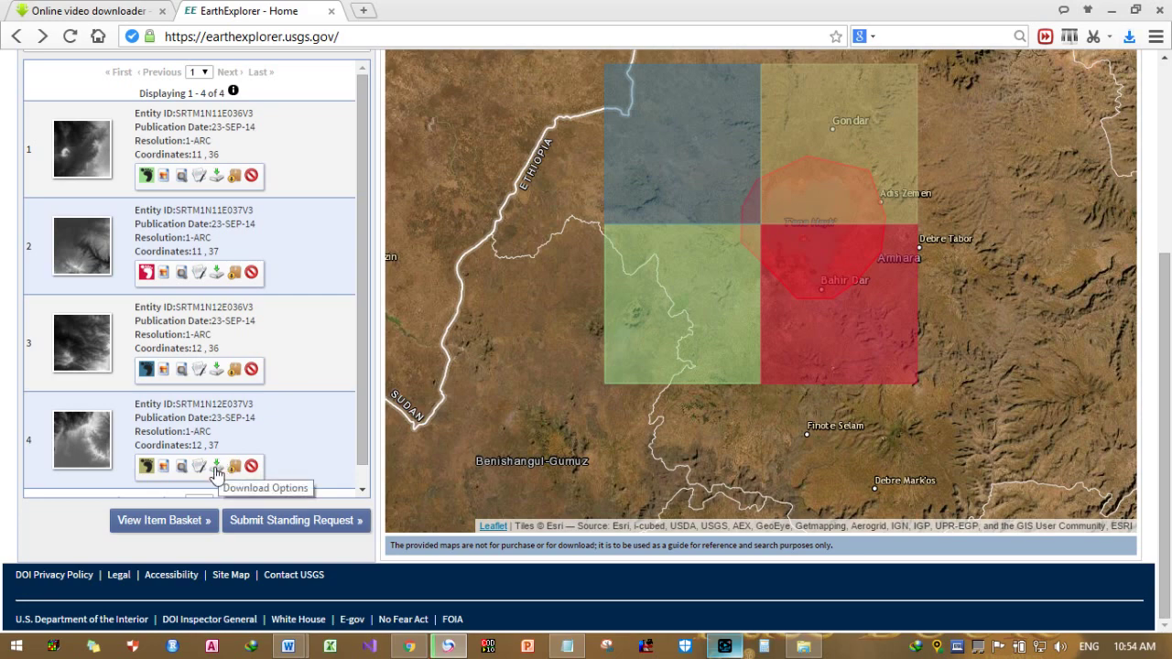
{"action": "scroll", "coordinate": [365, 458], "scroll_direction": "down", "scroll_amount": 1}
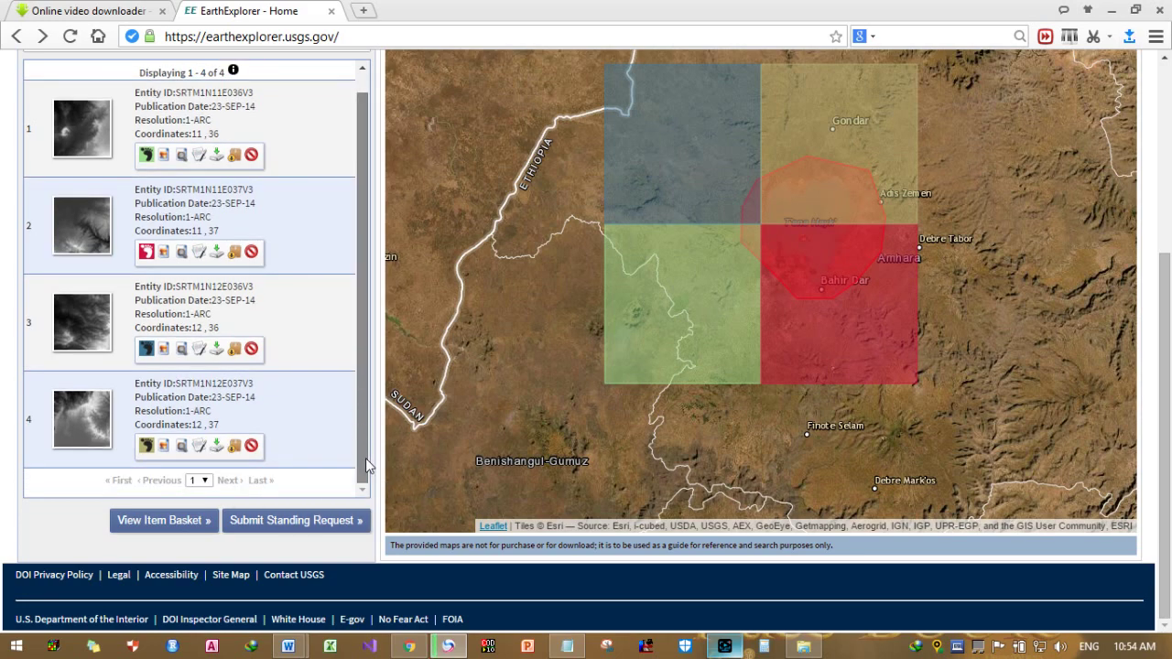
Step: Download tile SRTM1N12E037V3 as GeoTIFF 1 Arc-second to the Desktop
{"action": "left_click", "coordinate": [216, 447]}
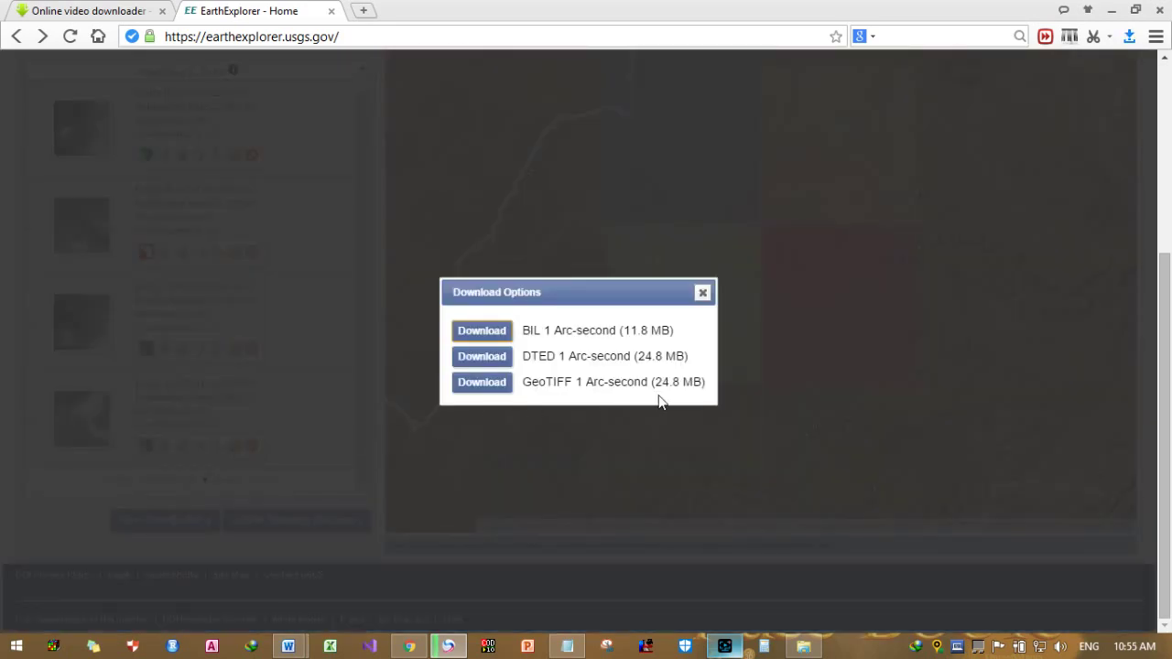
{"action": "left_click_drag", "start_coordinate": [655, 382], "coordinate": [705, 384]}
{"action": "left_click", "coordinate": [497, 390]}
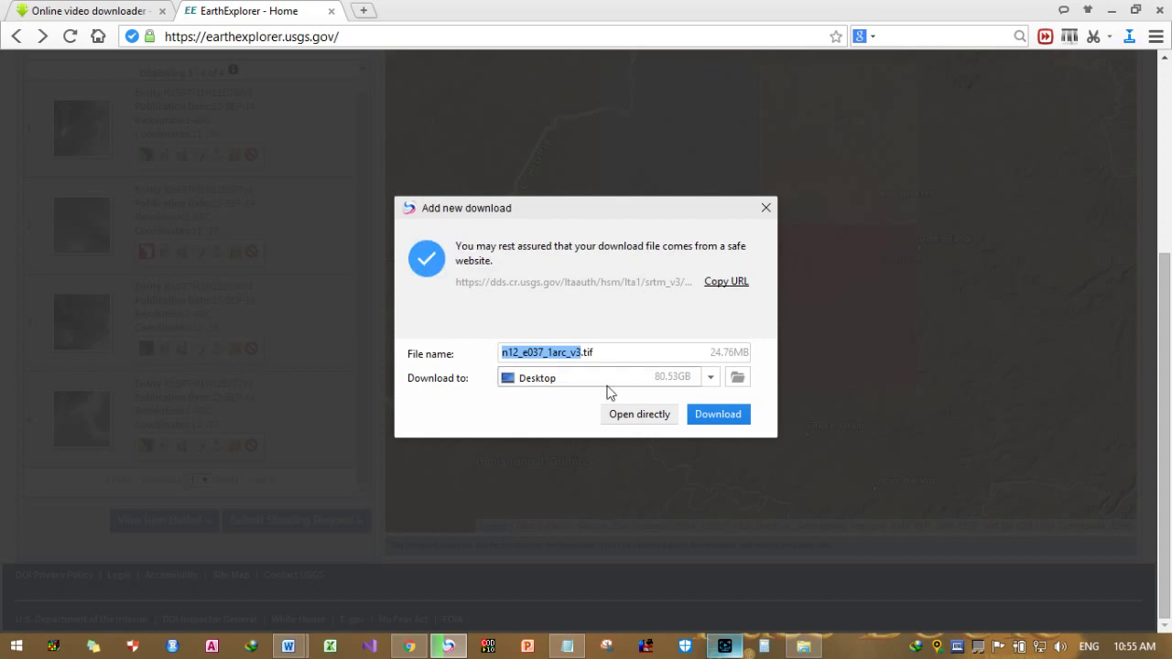
{"action": "left_click", "coordinate": [701, 415]}
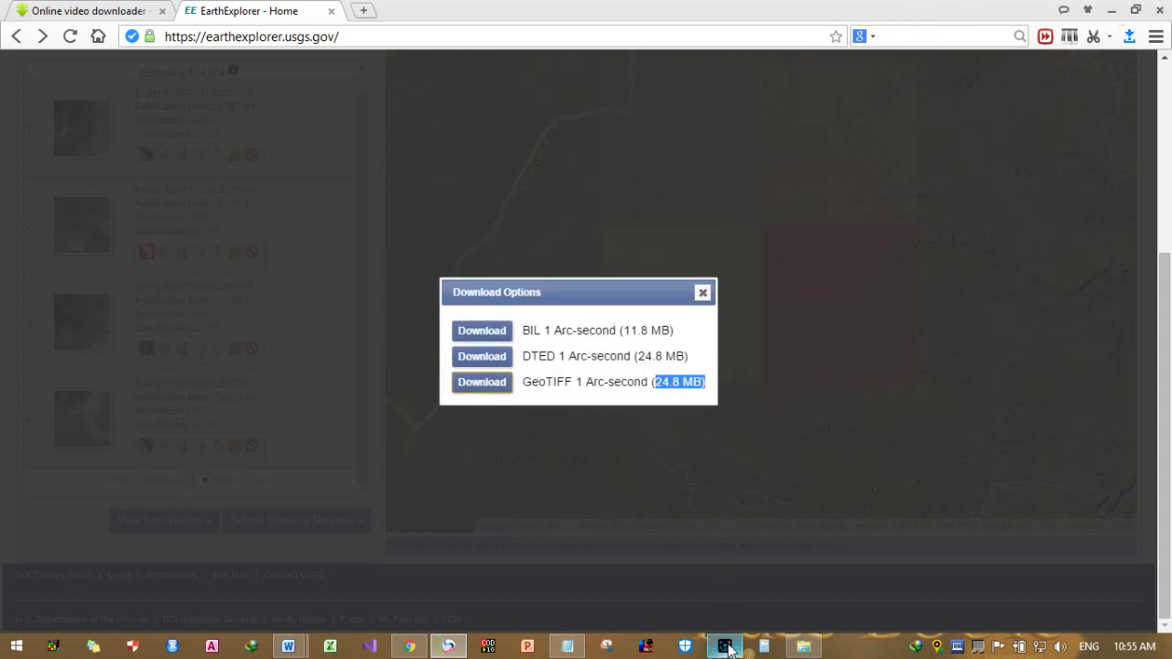
{"action": "left_click", "coordinate": [724, 646]}
{"action": "left_click", "coordinate": [865, 524]}
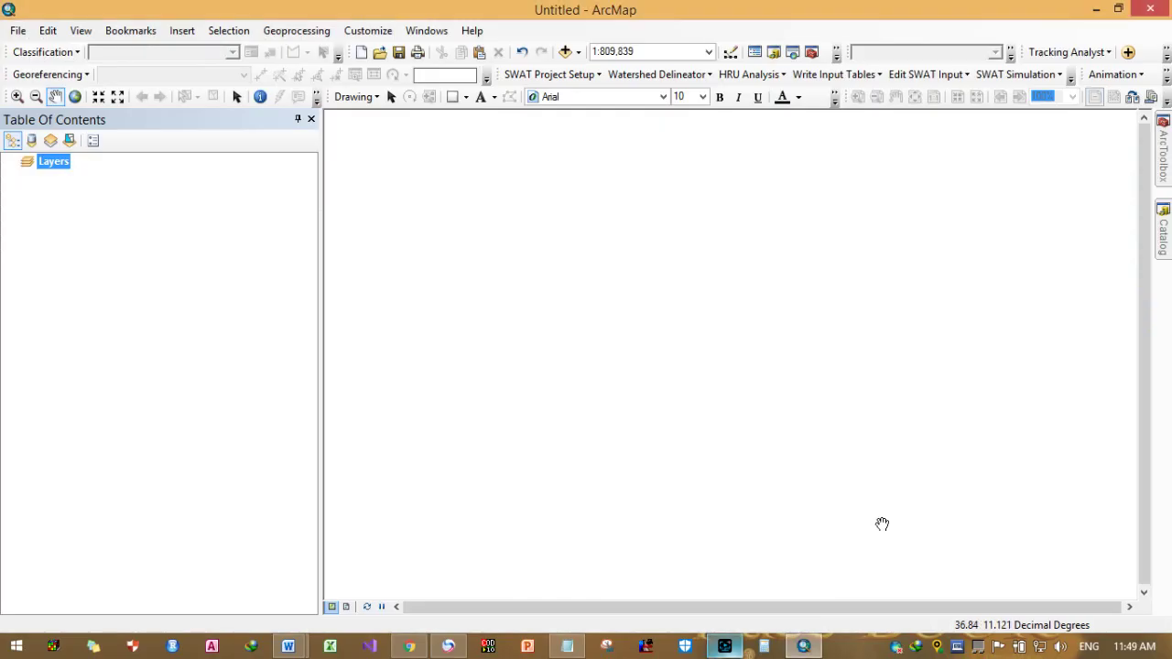
{"action": "left_click", "coordinate": [725, 646]}
{"action": "left_click", "coordinate": [725, 646]}
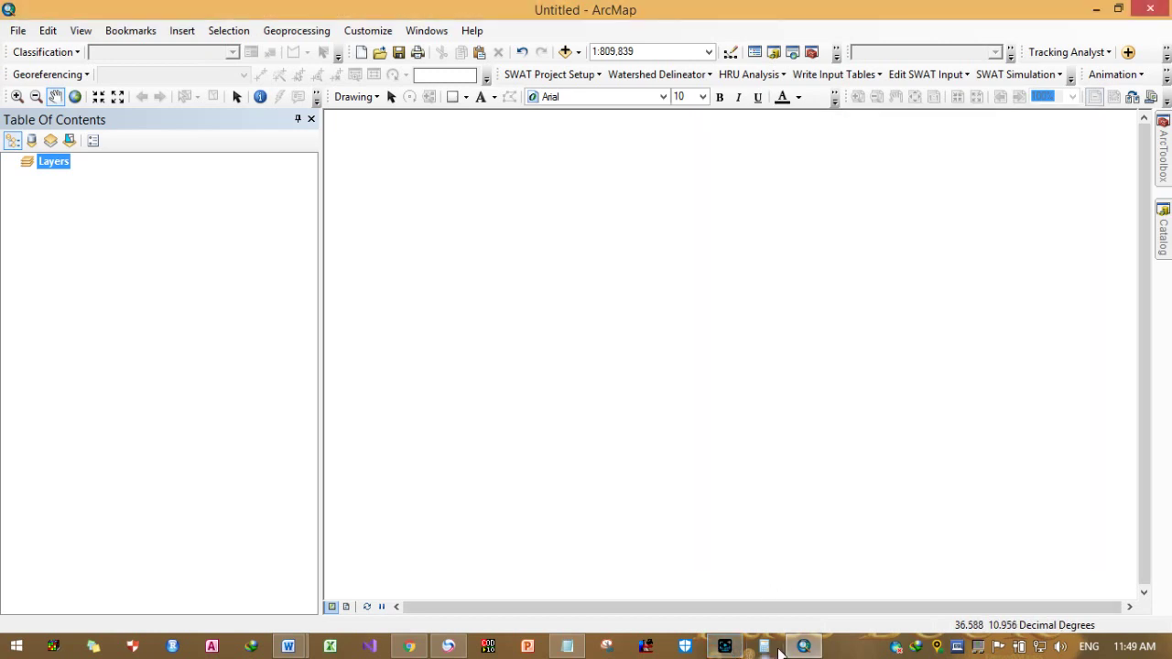
Step: Switch to the Notepad notes, review the lines on the elevation model source and opening ArcMap, and return to ArcMap
{"action": "left_click", "coordinate": [579, 649]}
{"action": "left_click_drag", "start_coordinate": [105, 219], "coordinate": [687, 232]}
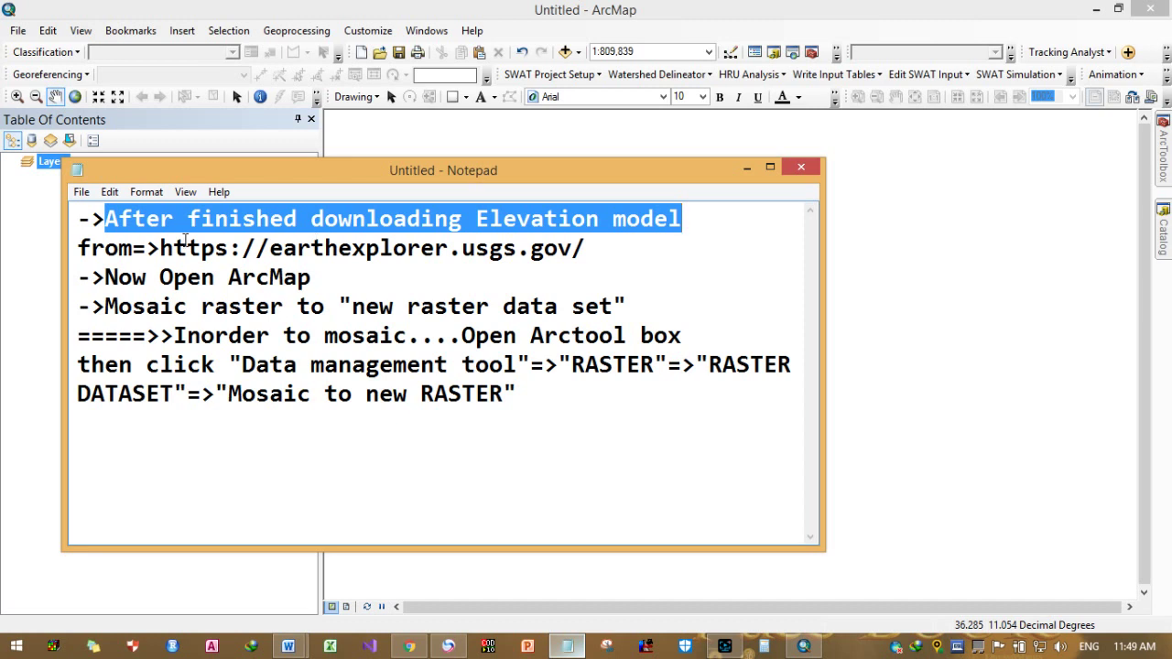
{"action": "left_click", "coordinate": [170, 246]}
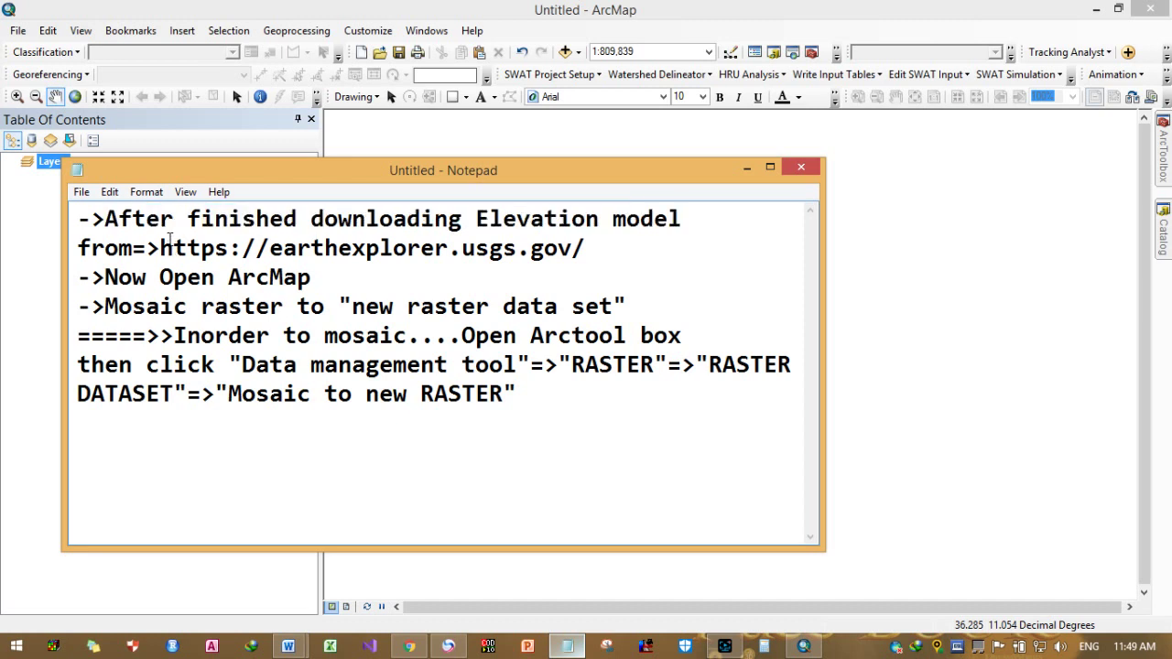
{"action": "left_click_drag", "start_coordinate": [167, 246], "coordinate": [596, 249]}
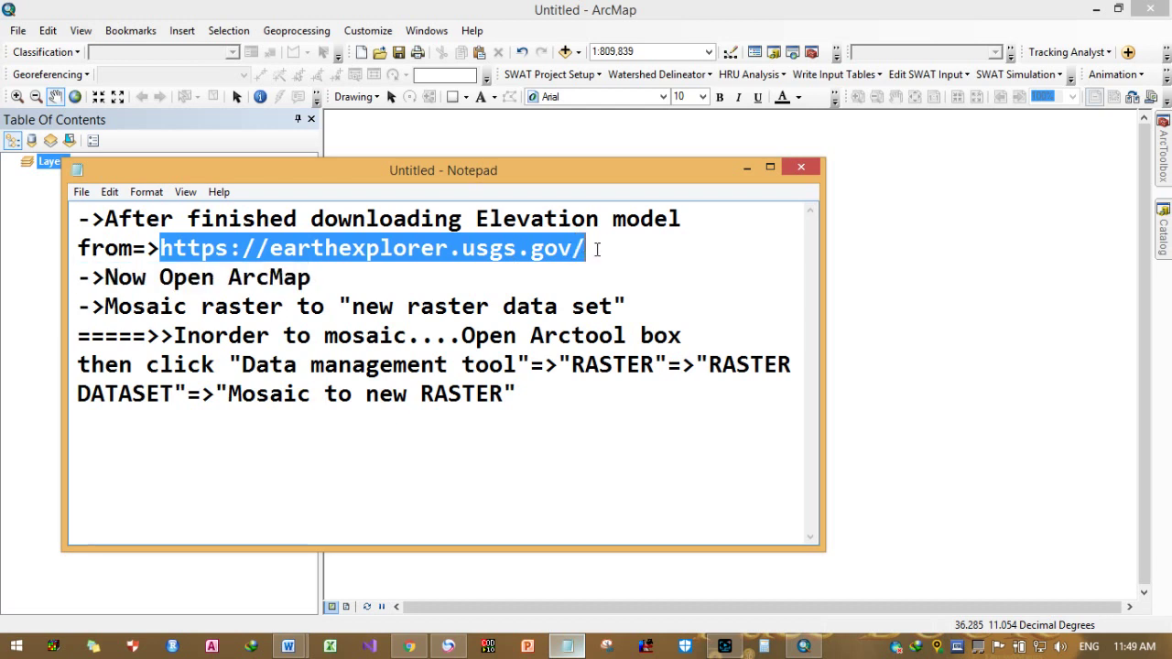
{"action": "left_click_drag", "start_coordinate": [104, 278], "coordinate": [315, 280]}
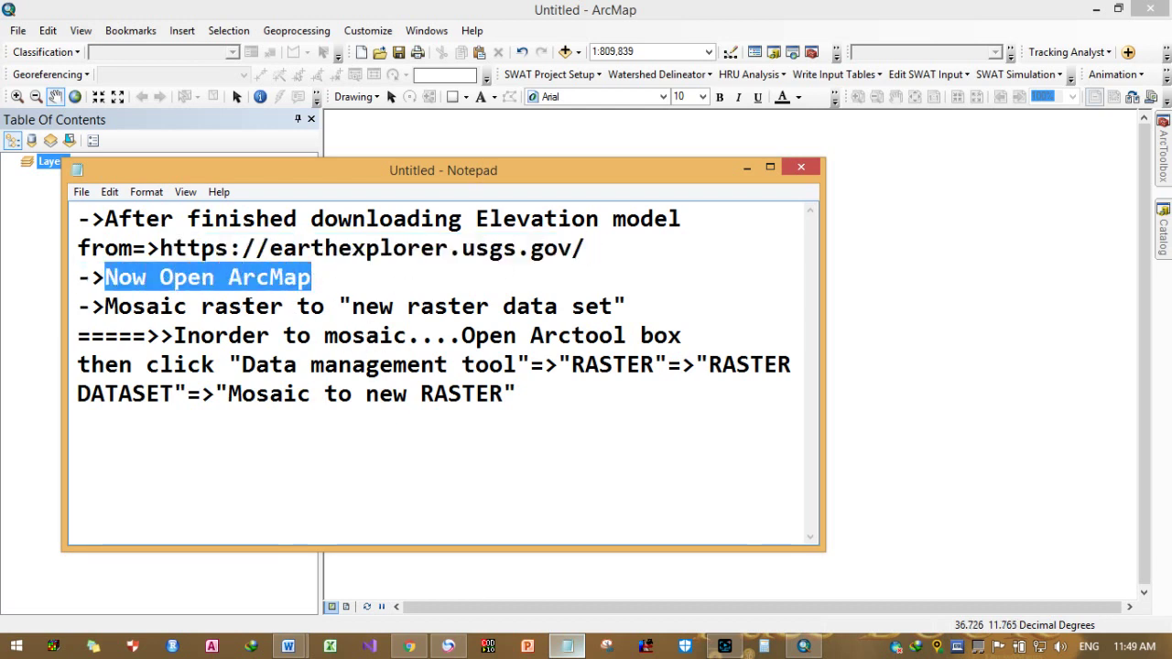
{"action": "left_click", "coordinate": [243, 306]}
{"action": "left_click", "coordinate": [805, 646]}
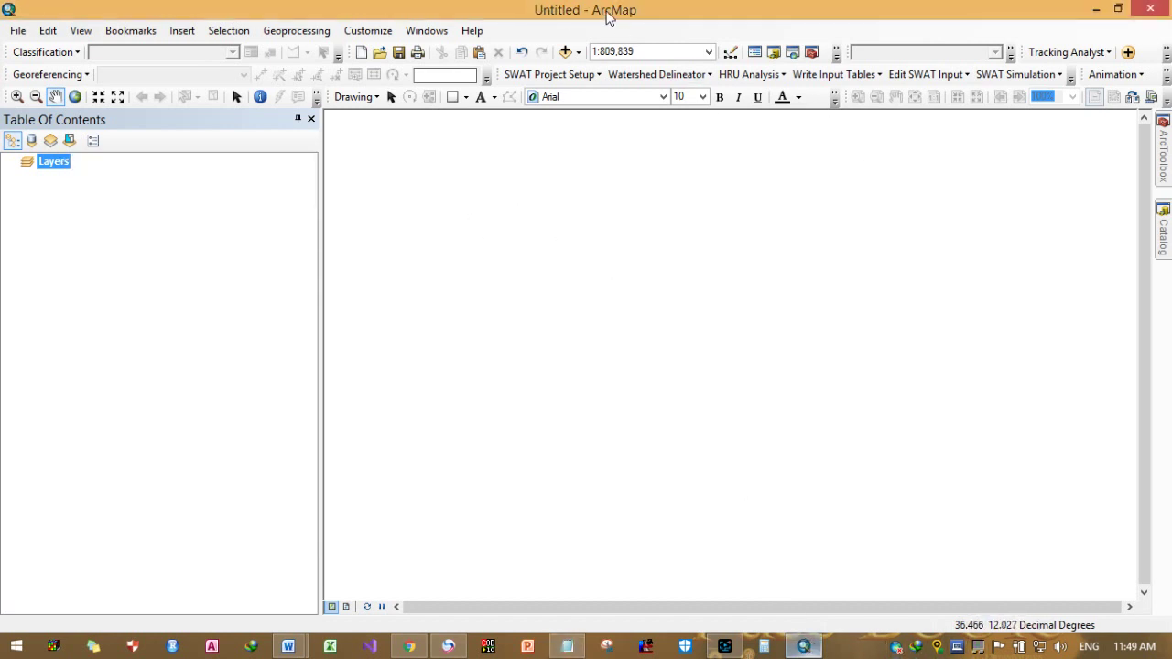
Step: Append "this is our target" to the line about mosaicking the raster to a new raster data set in the Notepad notes
{"action": "left_click", "coordinate": [568, 646]}
{"action": "left_click_drag", "start_coordinate": [106, 309], "coordinate": [617, 314]}
{"action": "left_click", "coordinate": [643, 314]}
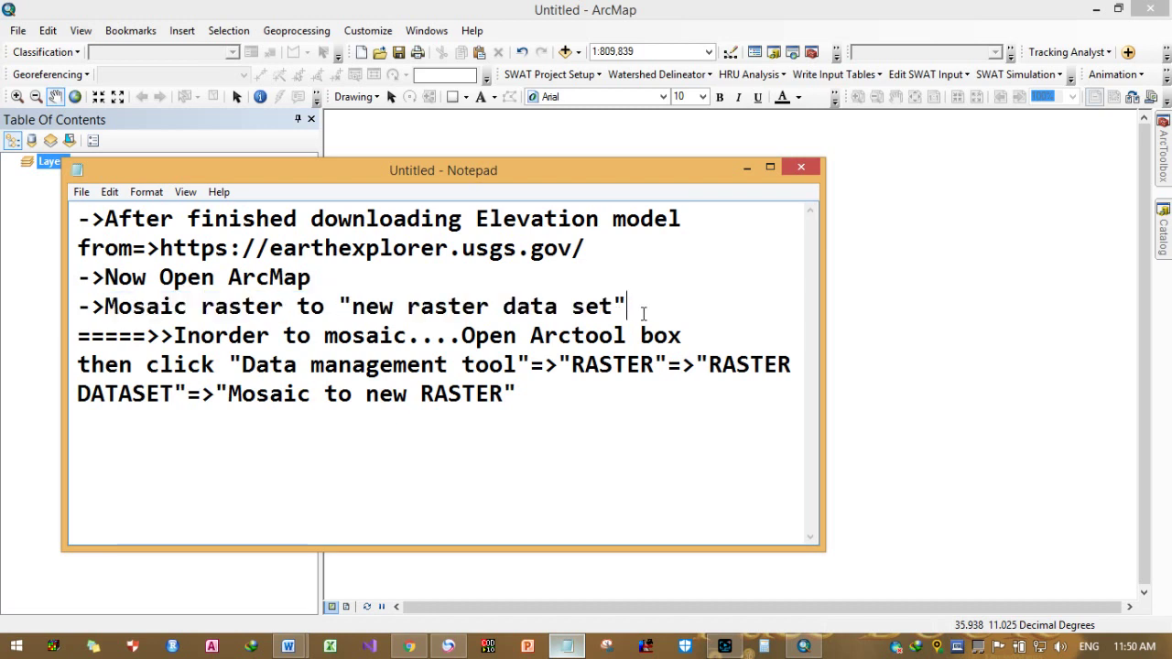
{"action": "type", "text": "this "}
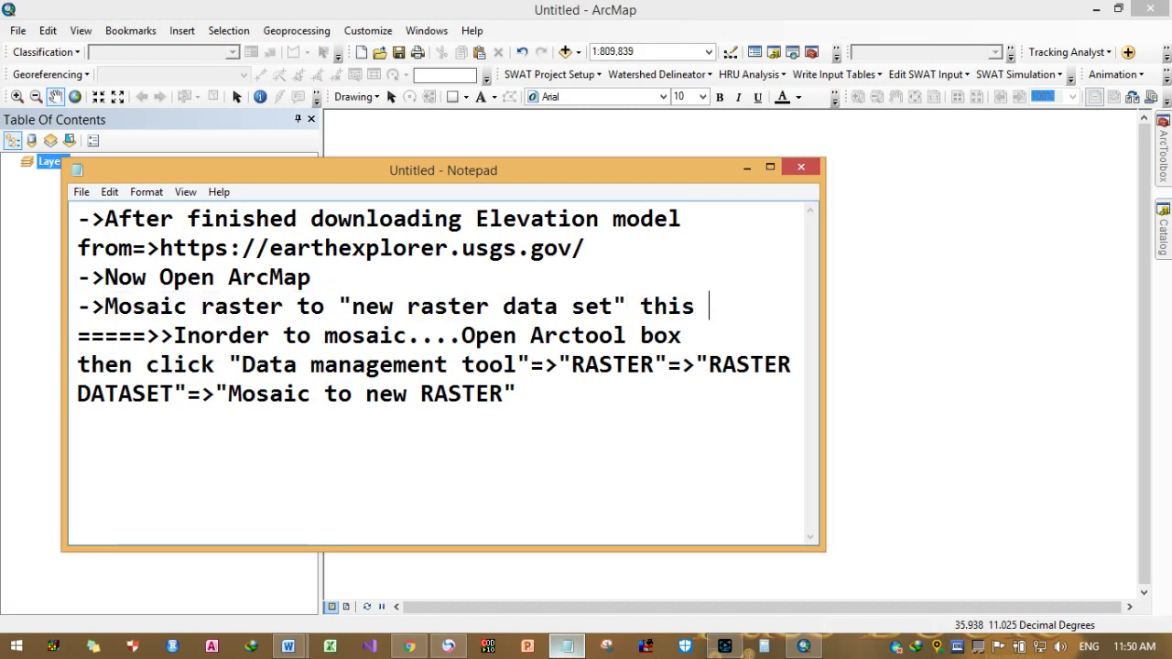
{"action": "type", "text": "is our"}
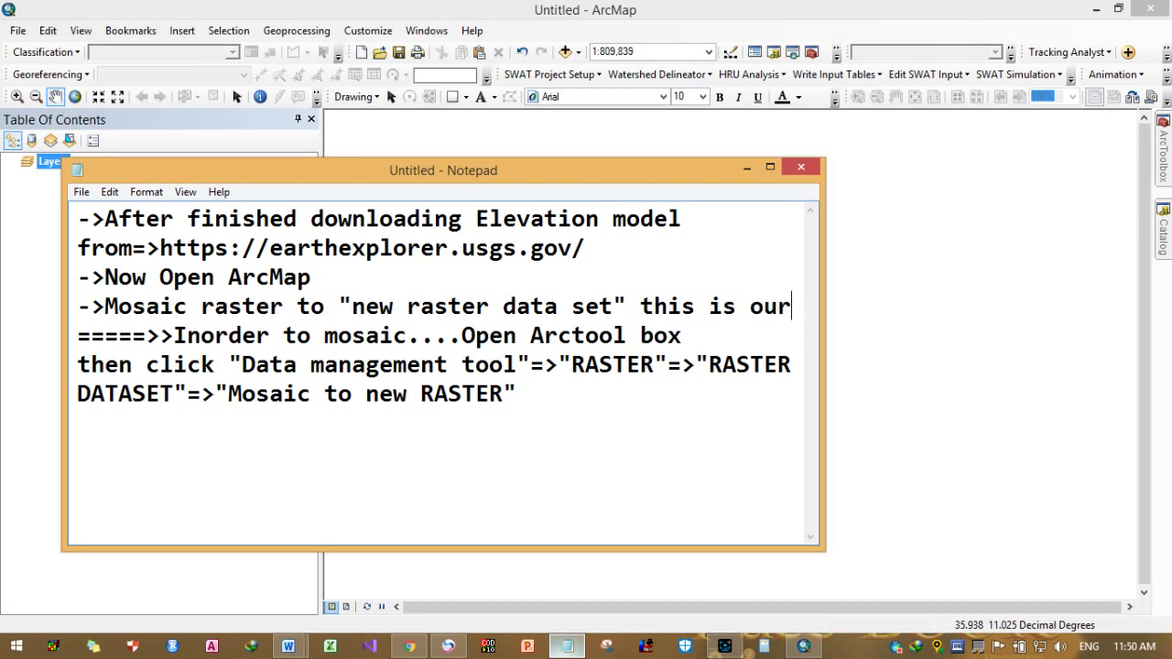
{"action": "type", "text": " target"}
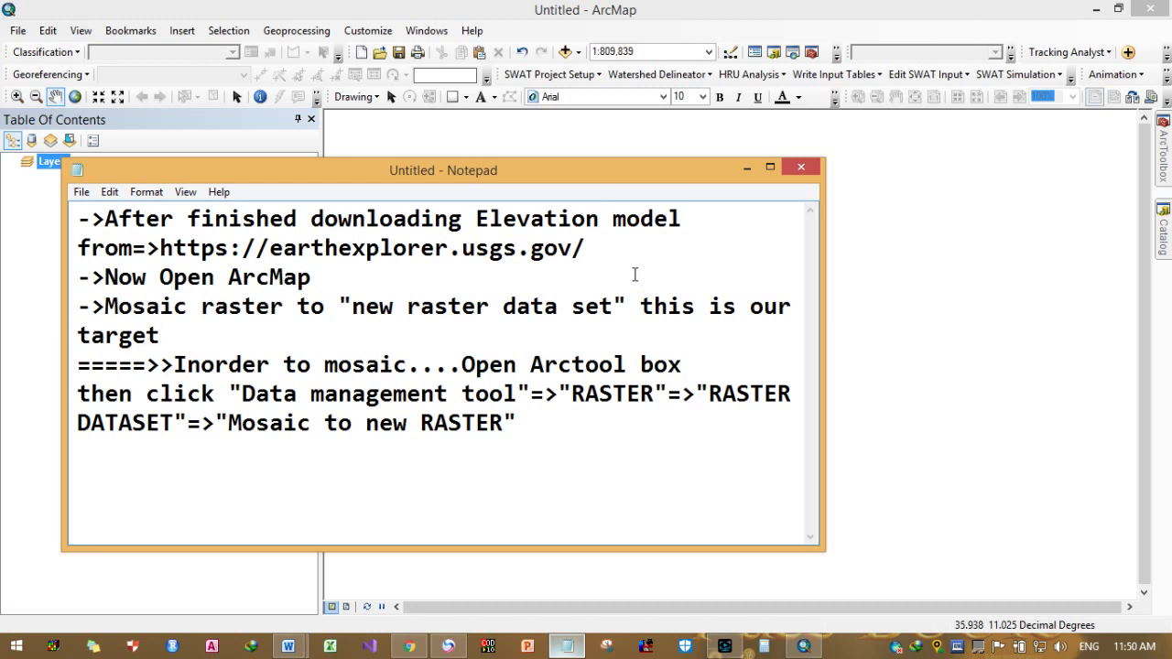
Step: Review the phrase "new raster data set" and the instruction to open Arctool box in the notes
{"action": "left_click_drag", "start_coordinate": [353, 307], "coordinate": [613, 308]}
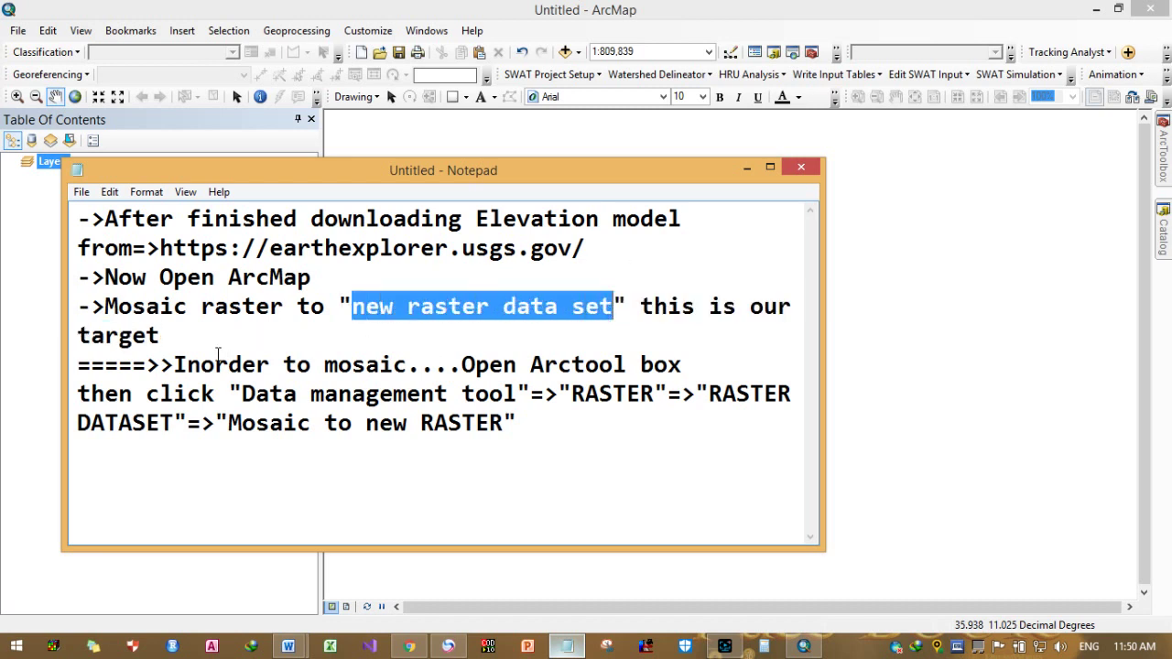
{"action": "left_click", "coordinate": [79, 365]}
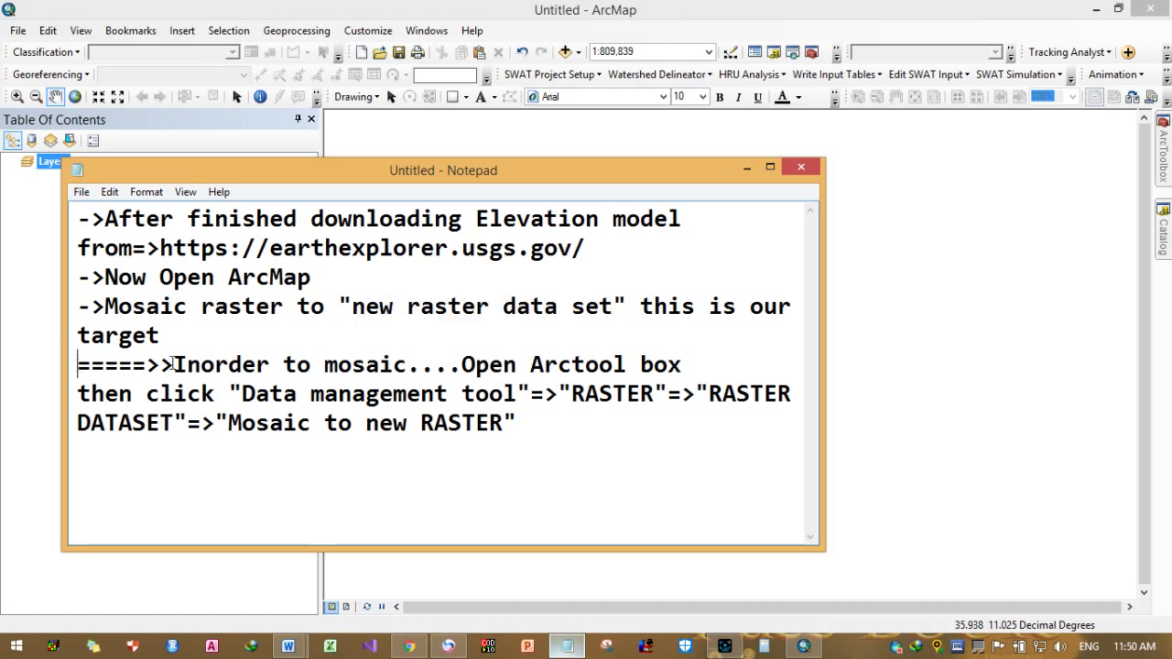
{"action": "left_click_drag", "start_coordinate": [174, 365], "coordinate": [684, 368]}
{"action": "left_click", "coordinate": [685, 368]}
Step: Switch to ArcMap, open ArcToolbox and pin it so it stays open
{"action": "left_click", "coordinate": [1162, 151]}
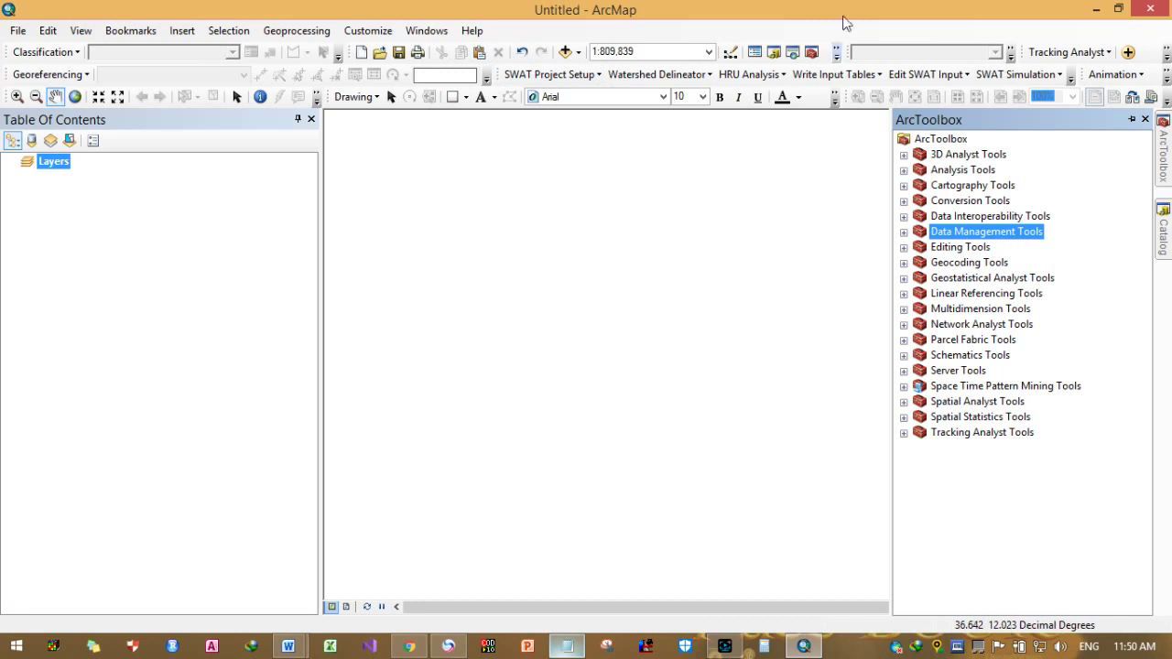
{"action": "left_click", "coordinate": [415, 32]}
{"action": "left_click", "coordinate": [368, 30]}
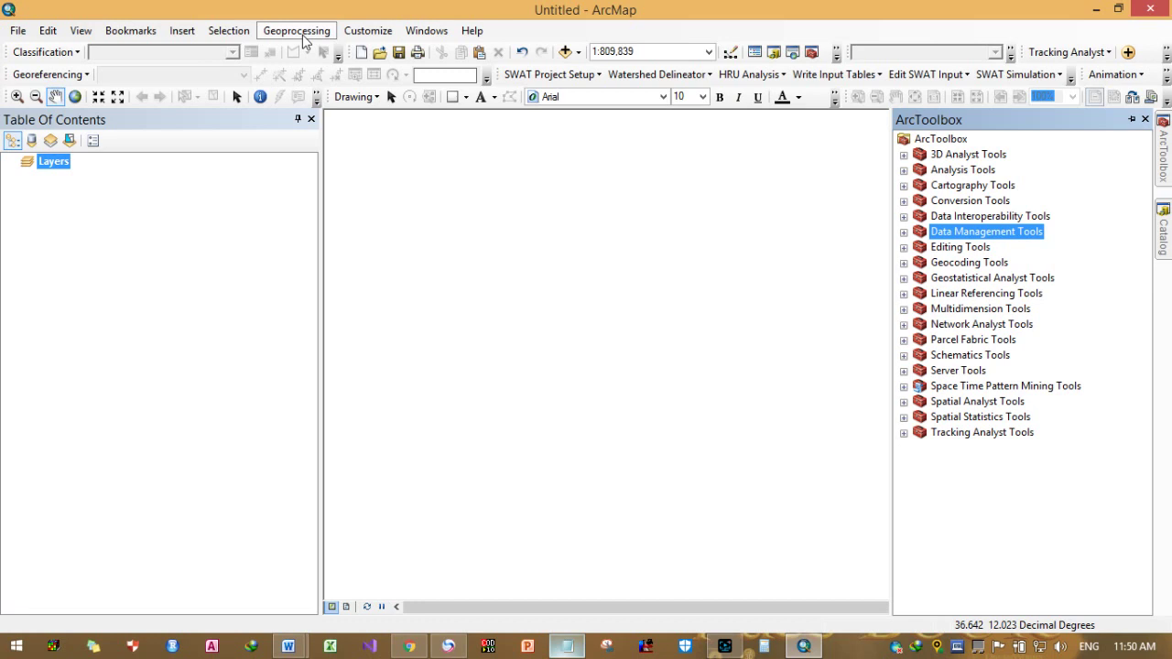
{"action": "left_click", "coordinate": [302, 35]}
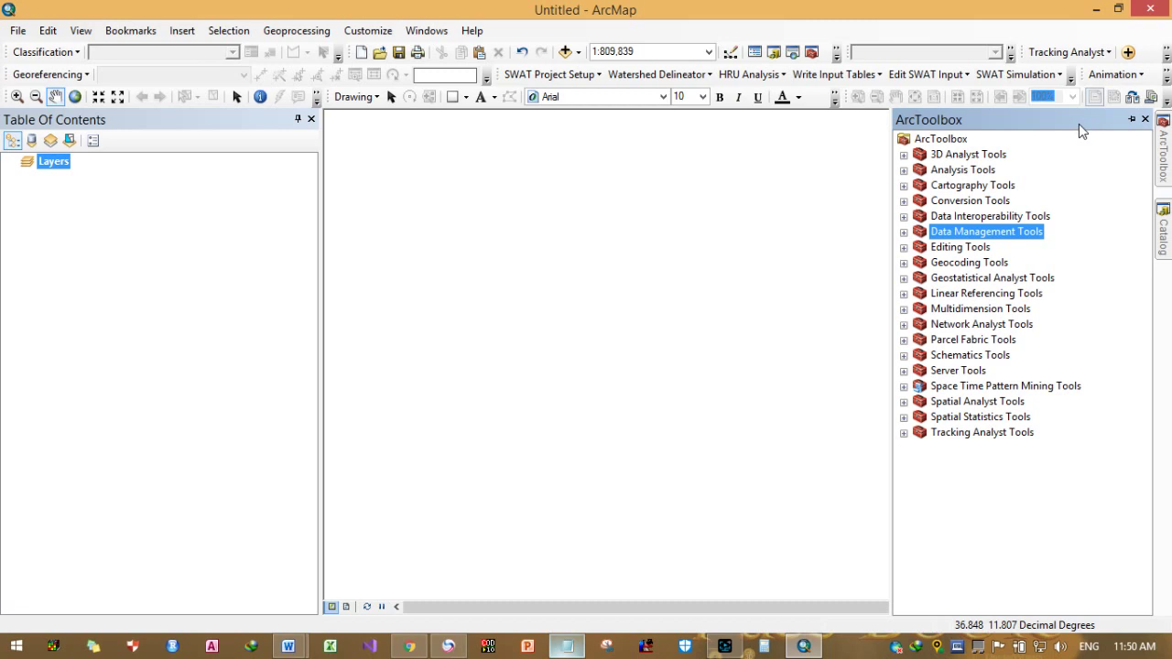
{"action": "left_click", "coordinate": [1132, 119]}
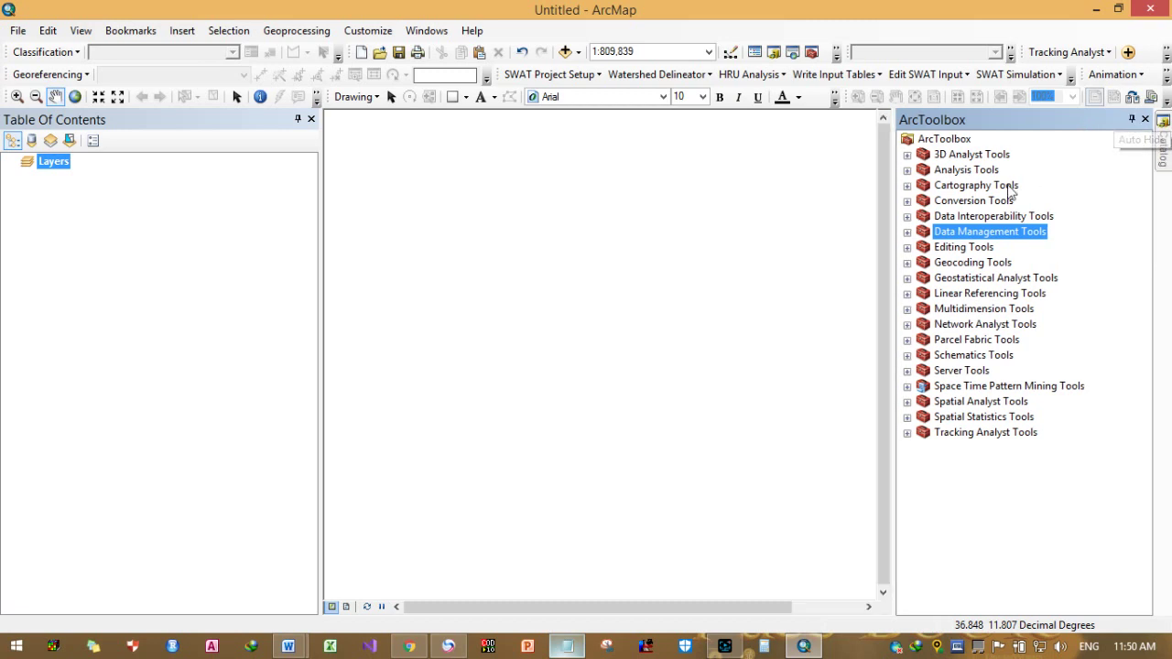
Step: Add "and pin it" after "Open Arctool box" in the Notepad notes
{"action": "left_click", "coordinate": [564, 647]}
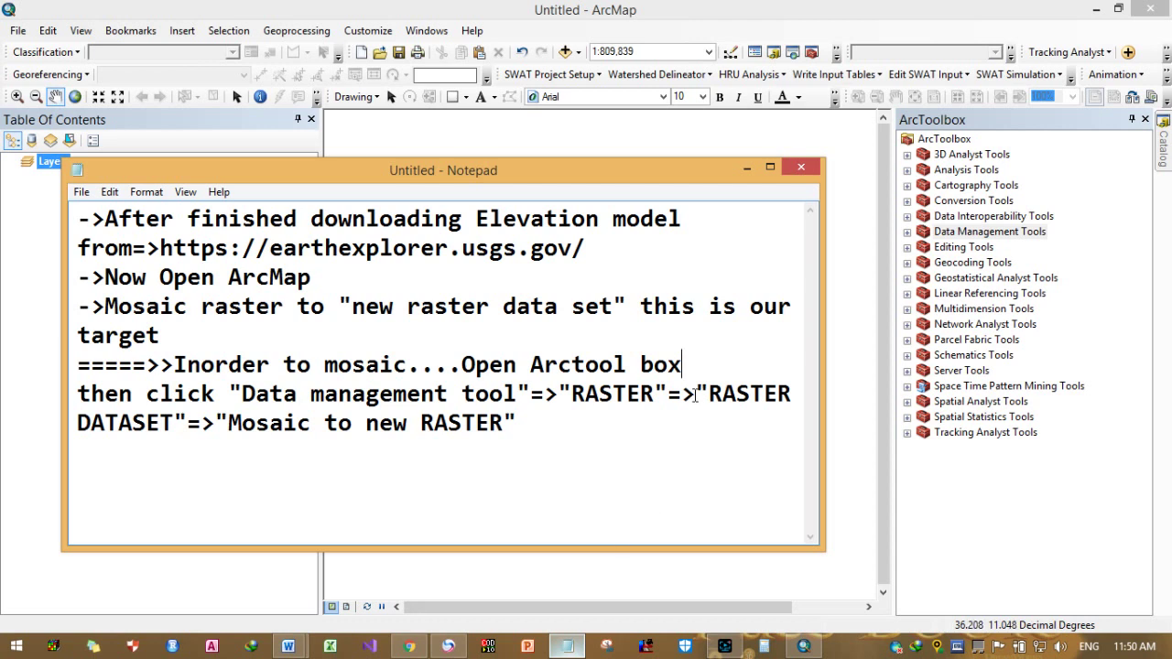
{"action": "type", "text": "and p"}
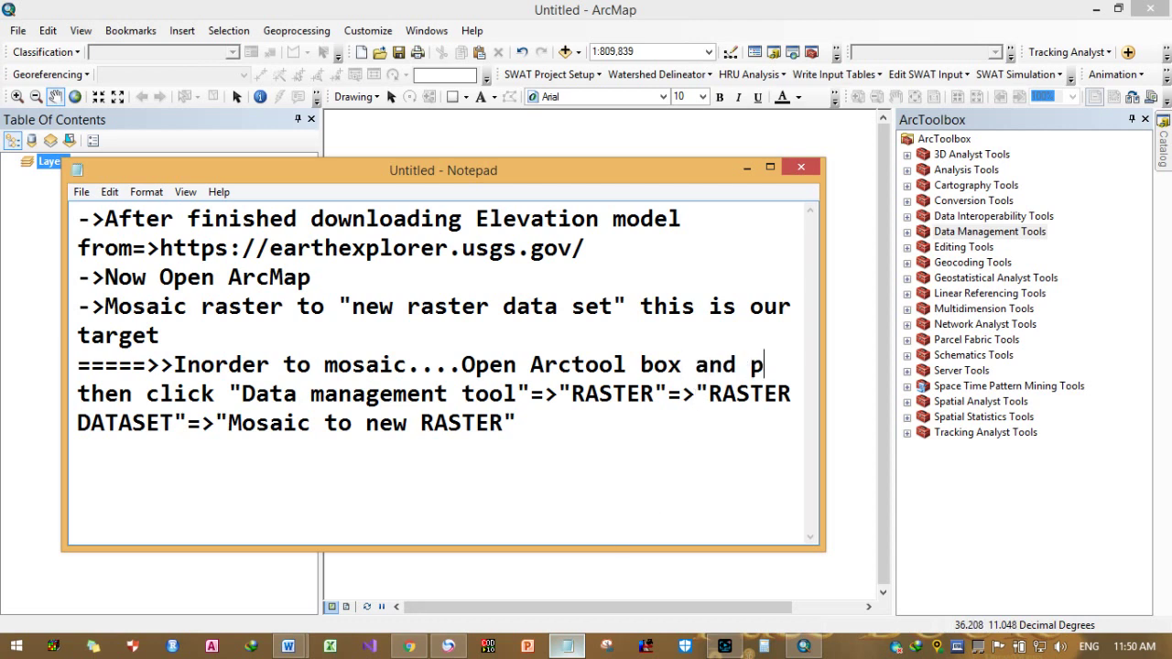
{"action": "type", "text": "in it"}
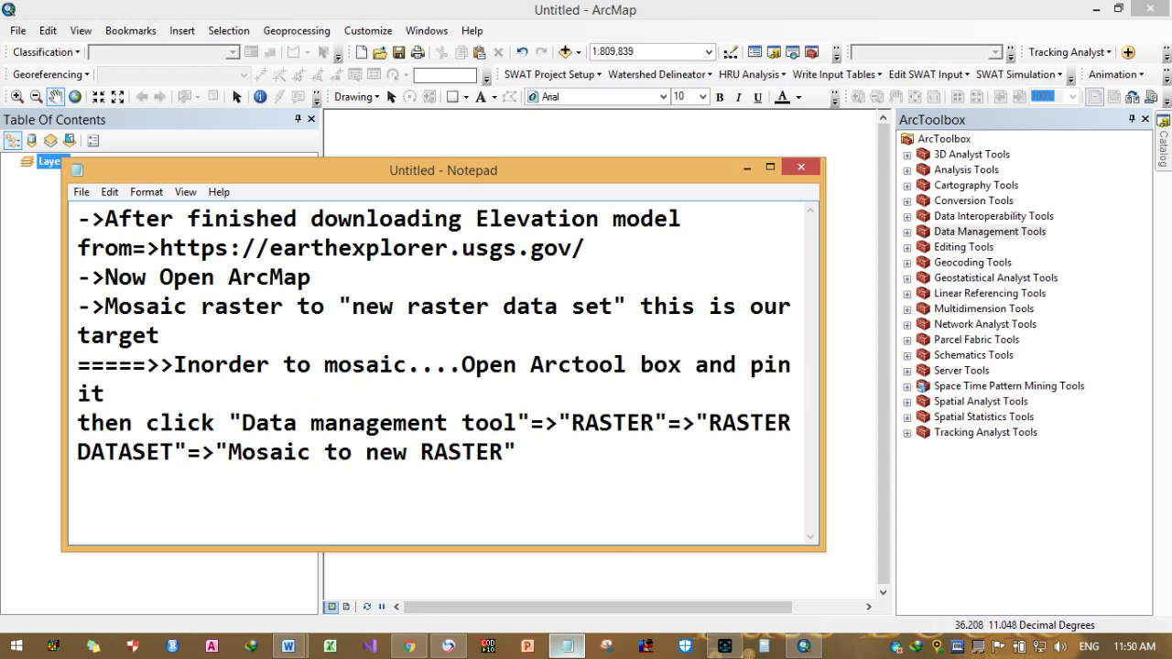
Step: Insert "or click on plus sign" after "Data management tool" in the notes
{"action": "left_click_drag", "start_coordinate": [142, 423], "coordinate": [520, 422]}
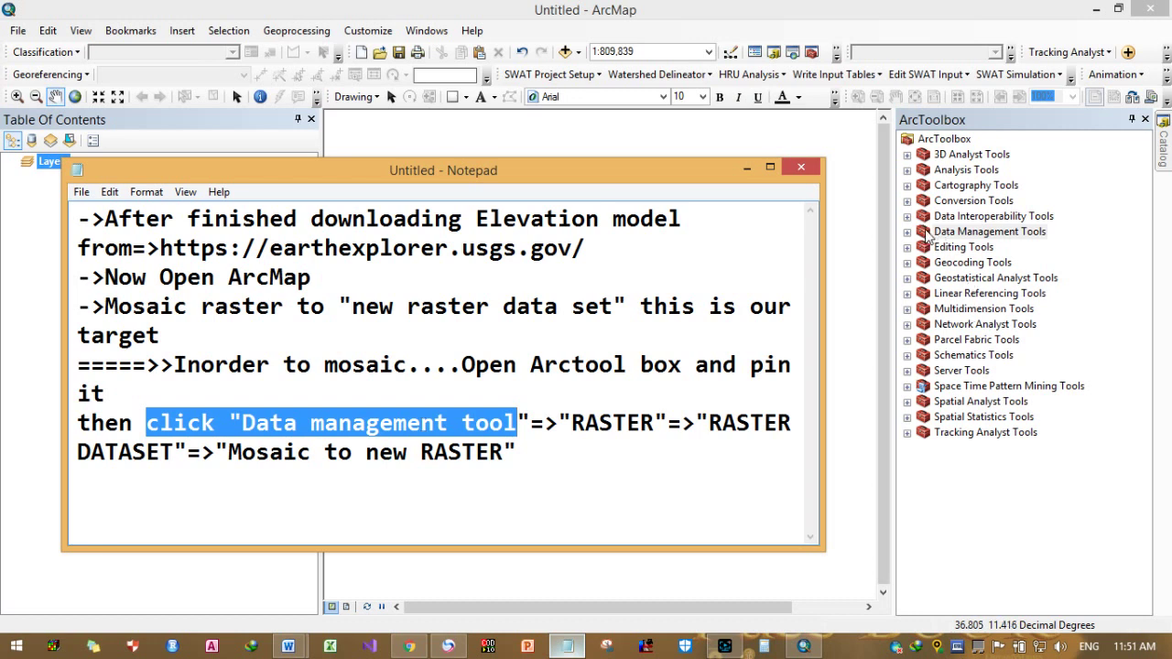
{"action": "left_click", "coordinate": [528, 434]}
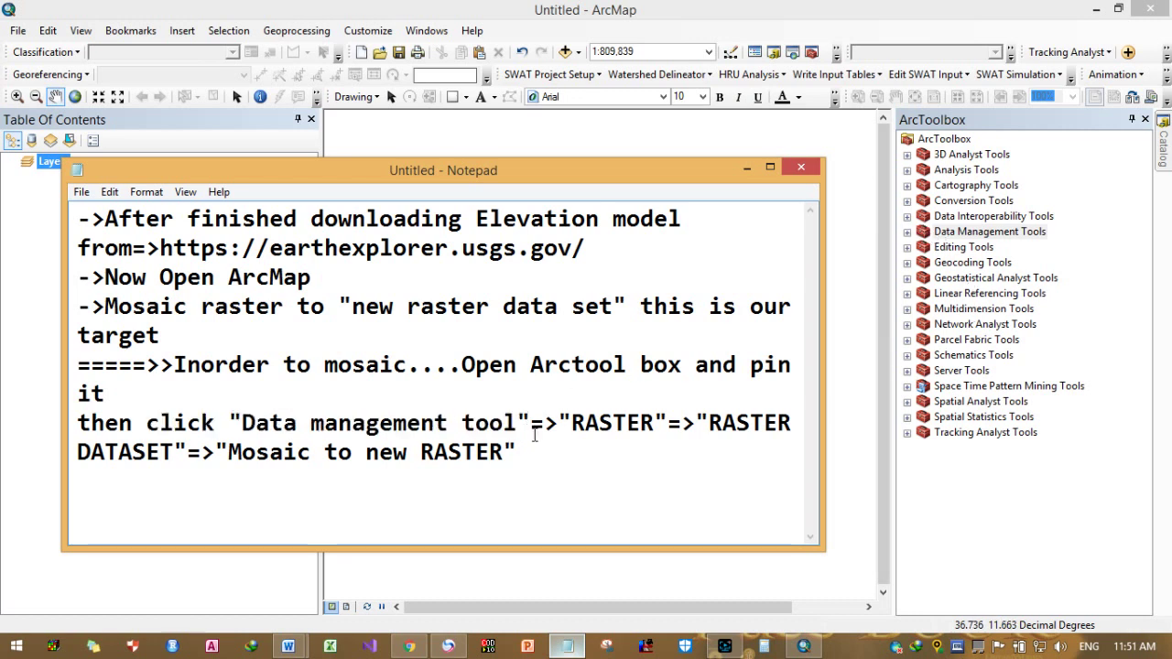
{"action": "type", "text": "or "}
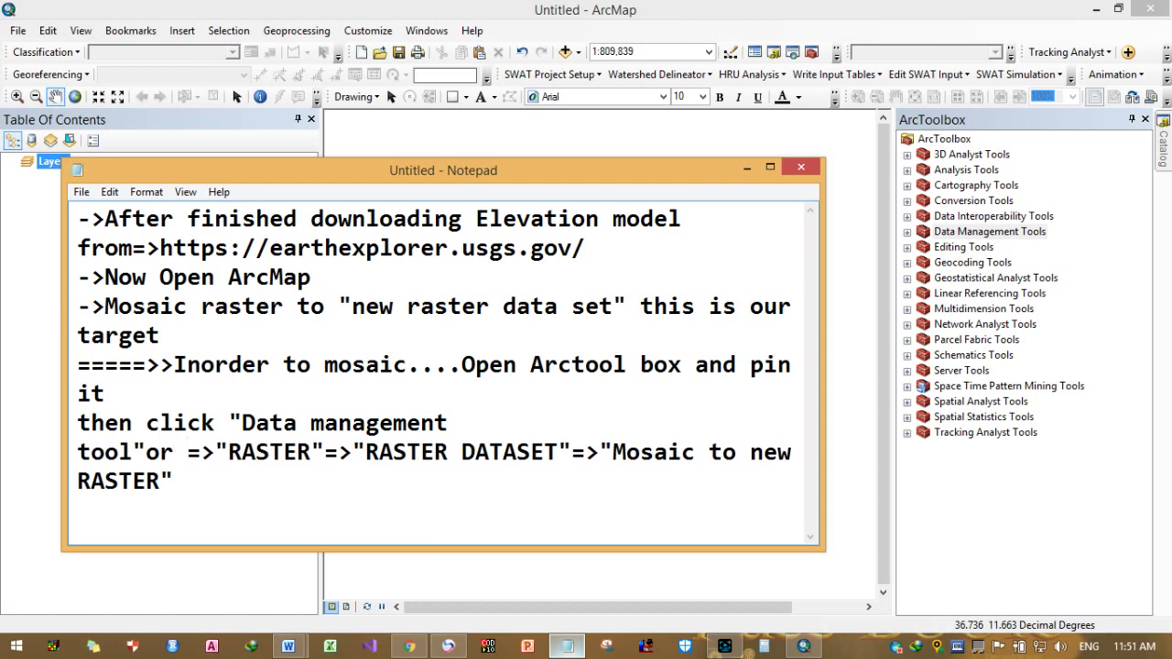
{"action": "type", "text": "click o"}
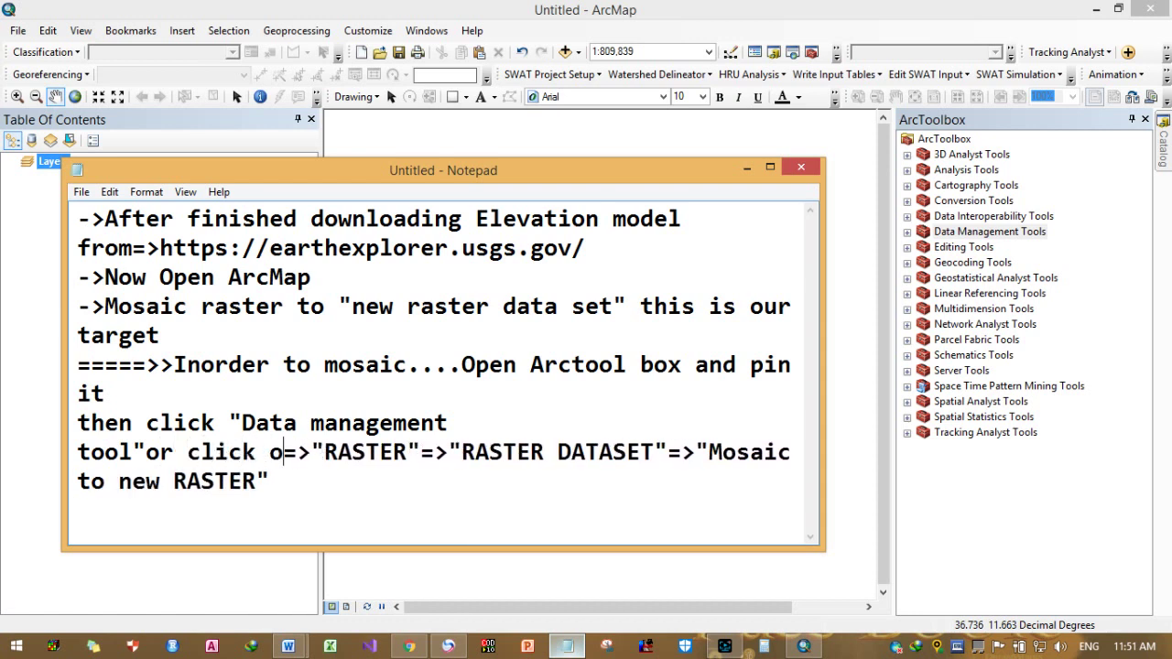
{"action": "type", "text": "n plus "}
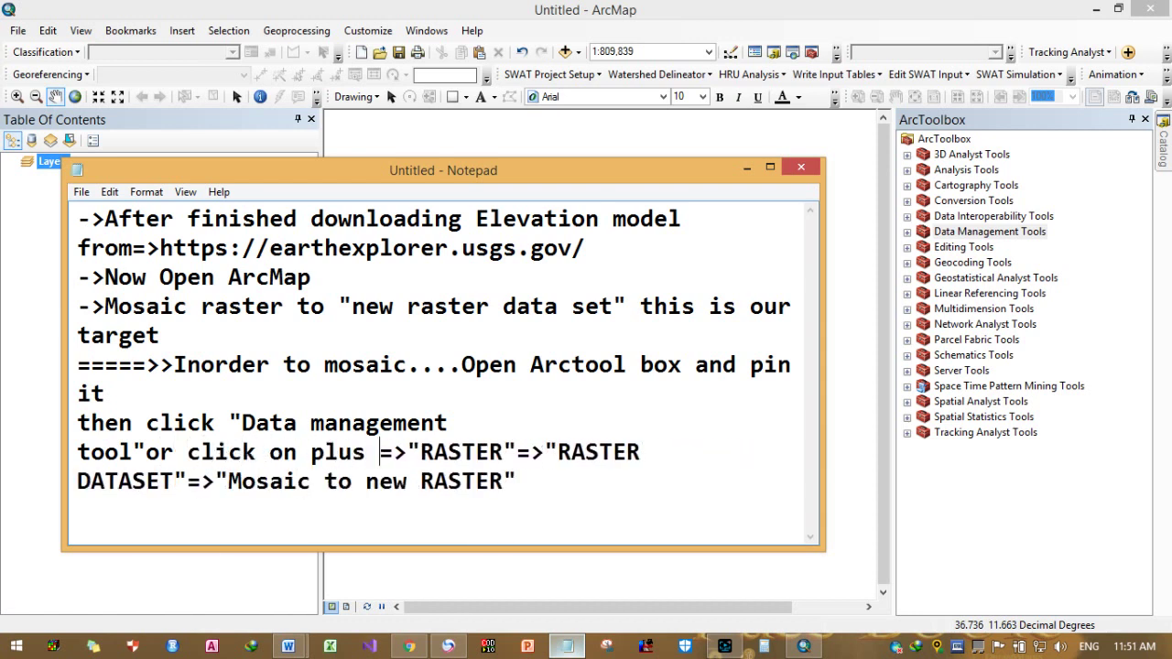
{"action": "type", "text": "sign"}
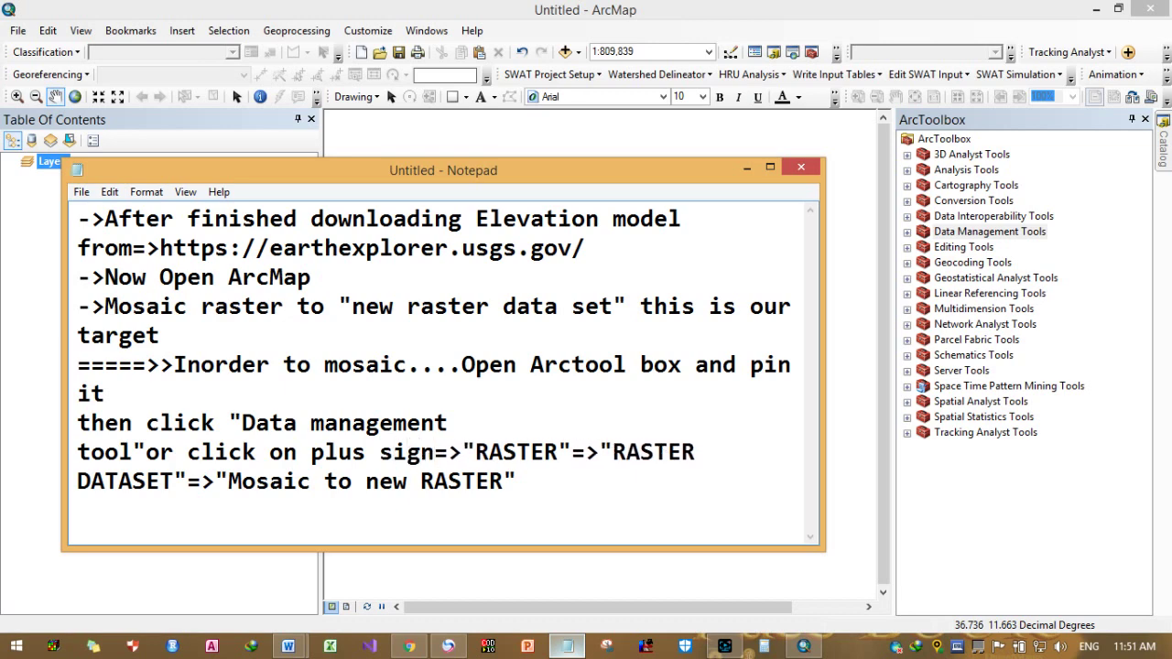
Step: Expand Data Management Tools in ArcToolbox in ArcMap and bring its Raster toolset into view
{"action": "left_click", "coordinate": [906, 233]}
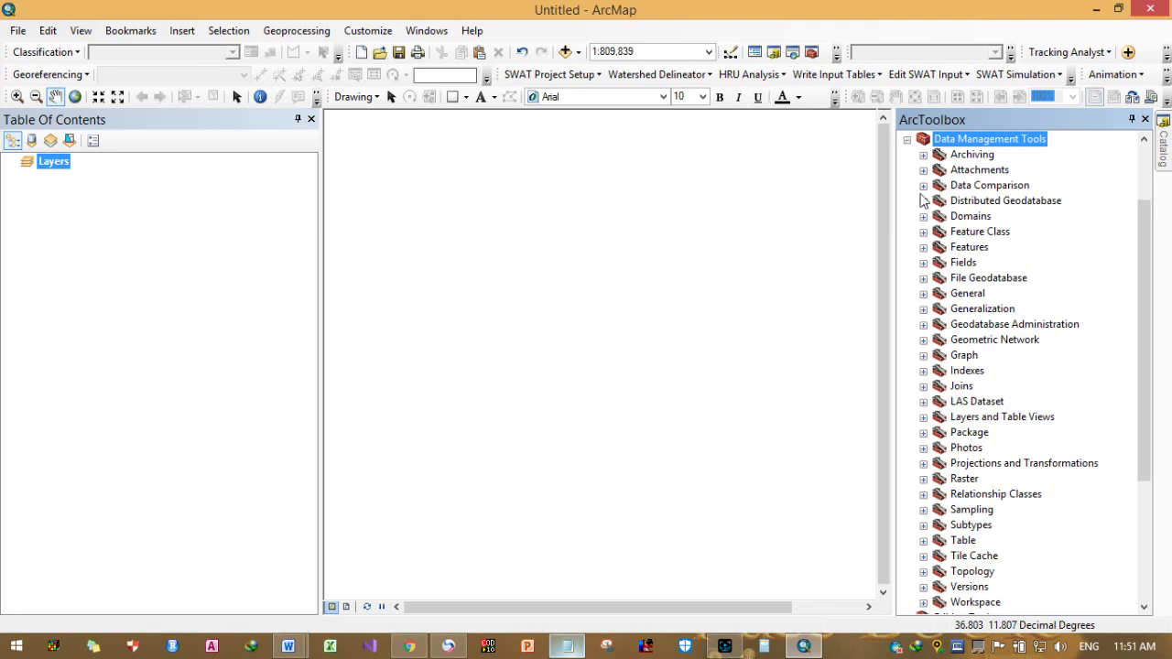
{"action": "scroll", "coordinate": [969, 540], "scroll_direction": "down", "scroll_amount": 1}
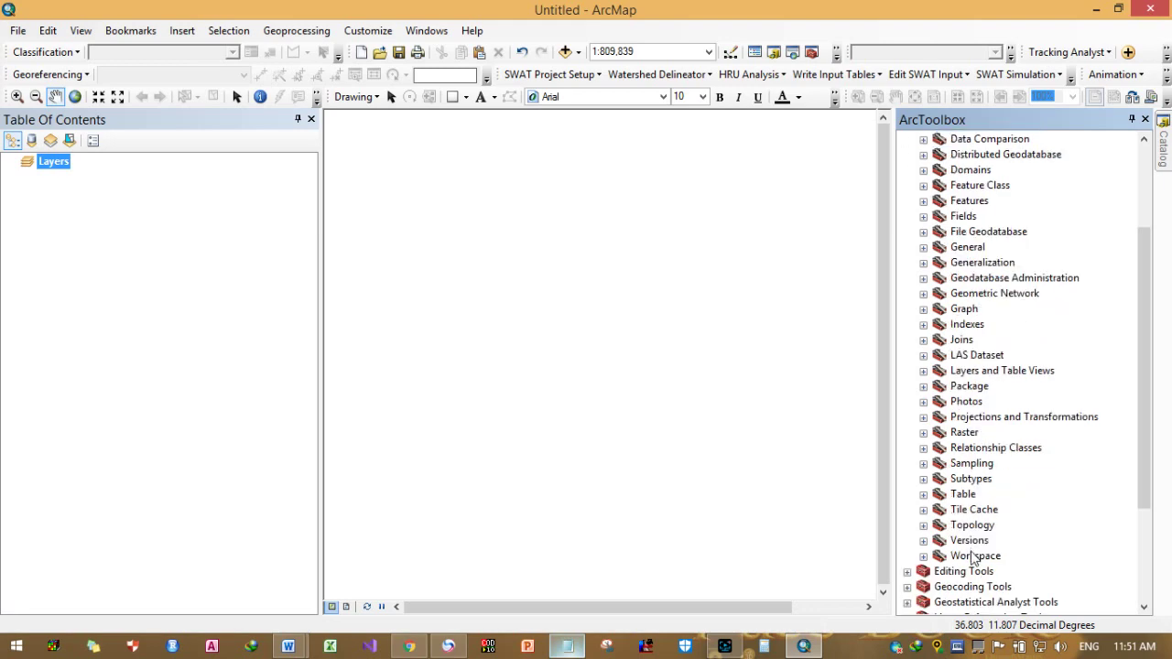
Step: Insert "click" before "RASTER" in the Notepad notes and highlight the word RASTER
{"action": "left_click", "coordinate": [567, 646]}
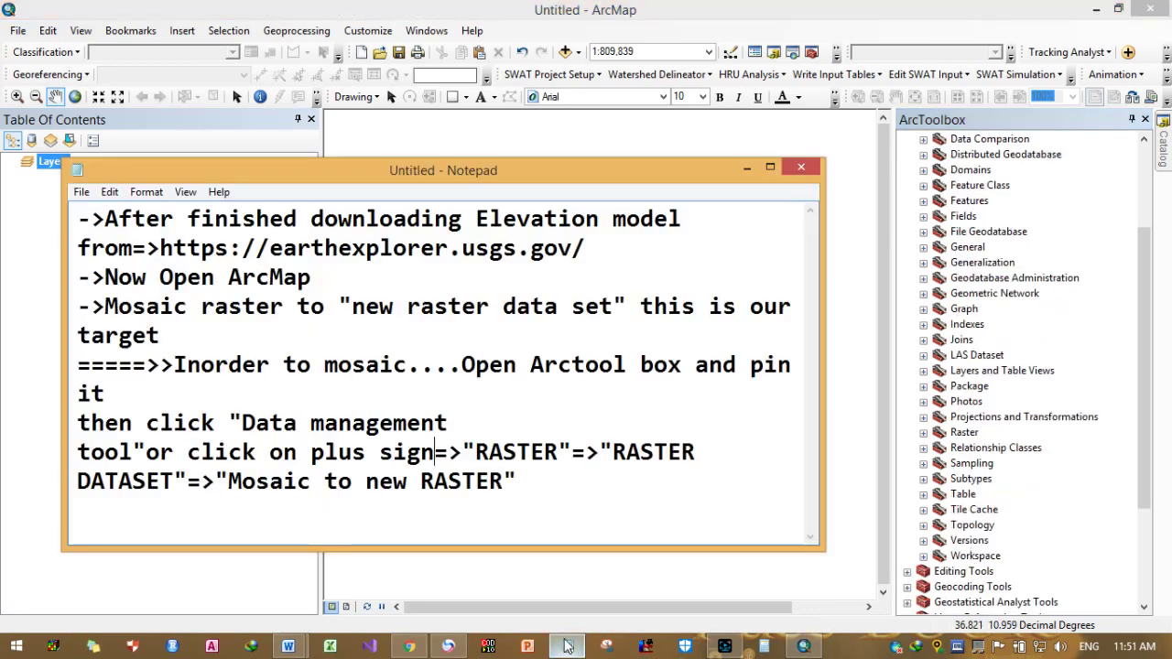
{"action": "left_click_drag", "start_coordinate": [469, 450], "coordinate": [476, 450]}
{"action": "left_click", "coordinate": [462, 450]}
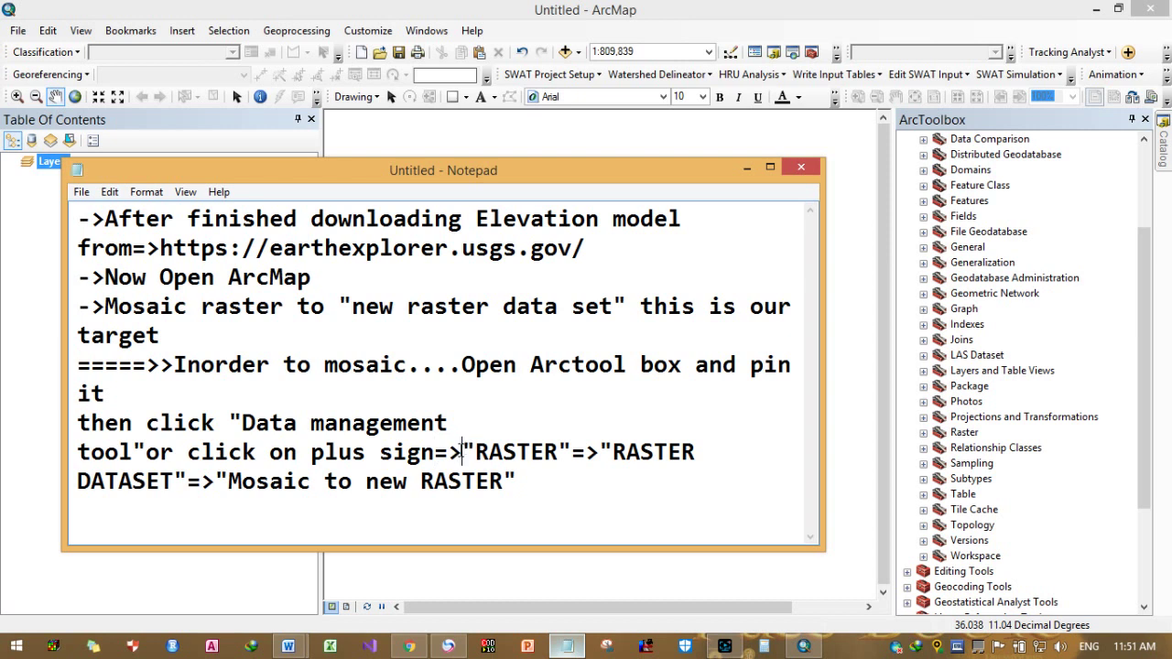
{"action": "type", "text": "click"}
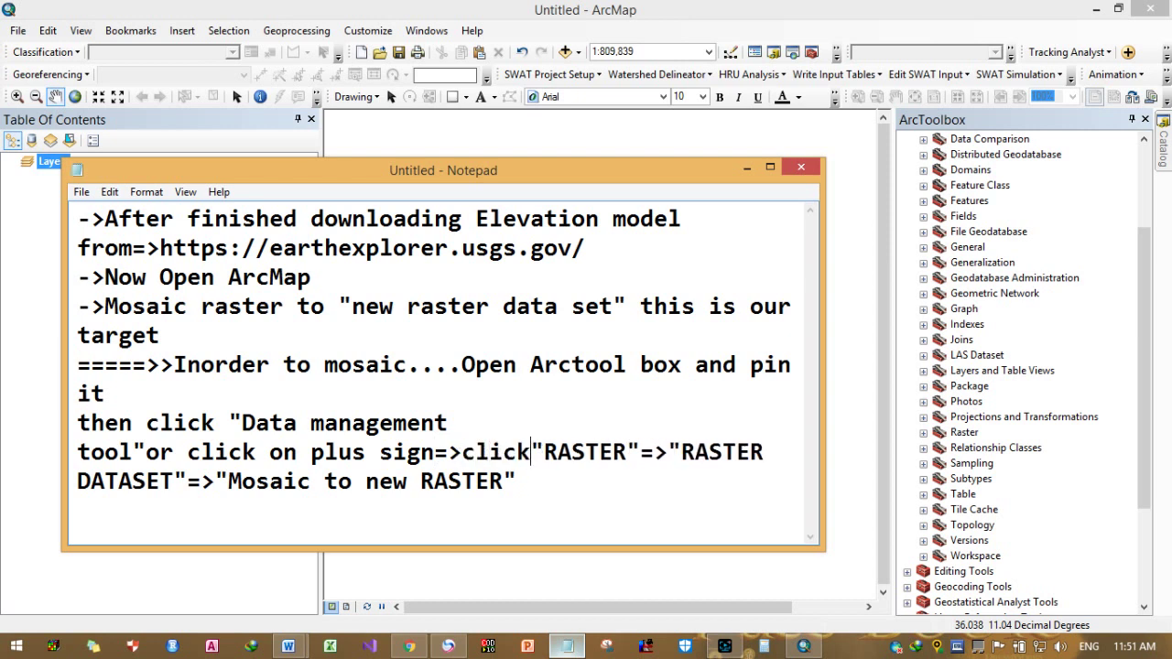
{"action": "left_click_drag", "start_coordinate": [545, 458], "coordinate": [626, 467]}
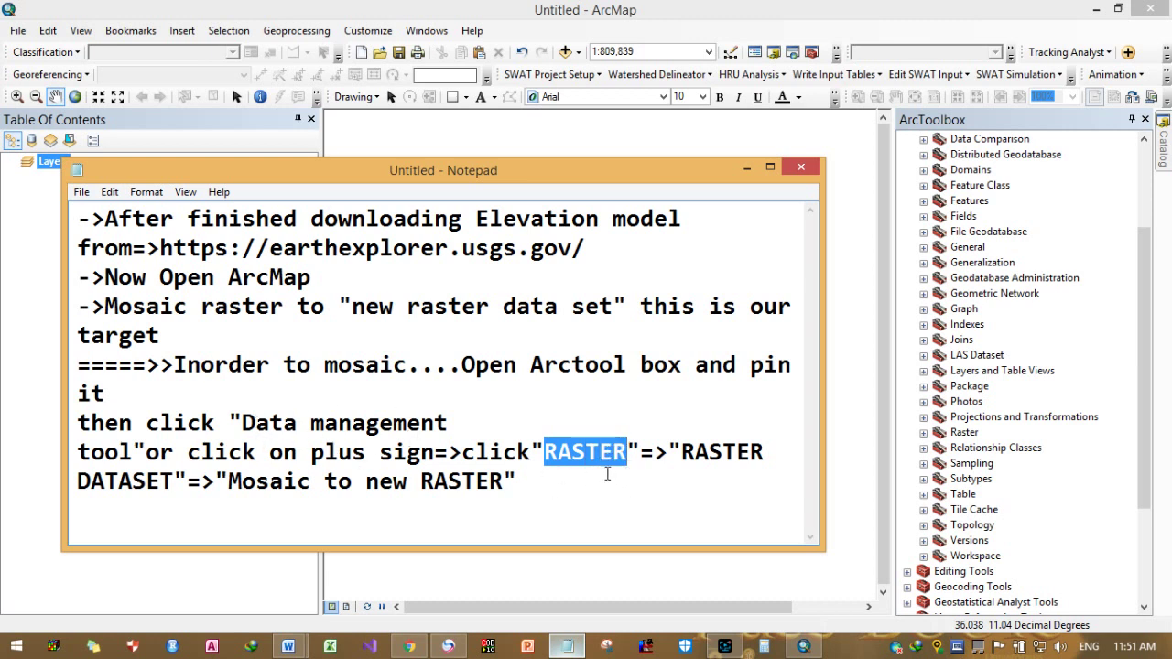
Step: Insert "in the data management section" after click"RASTER" in the notes
{"action": "left_click", "coordinate": [628, 451]}
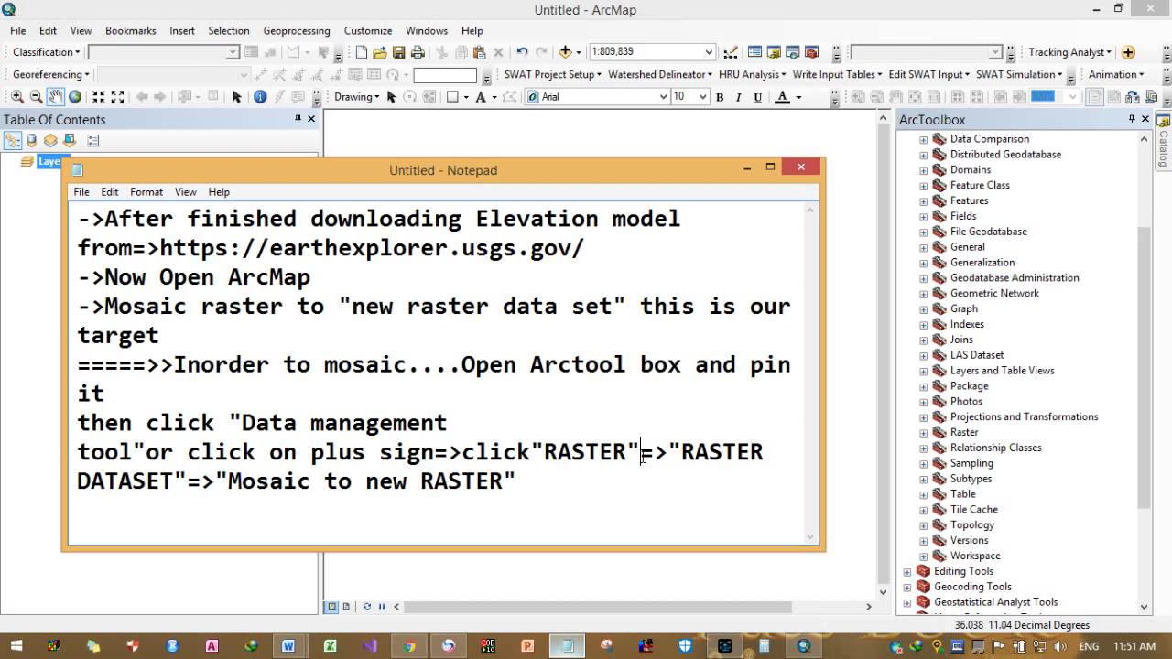
{"action": "type", "text": "in the m"}
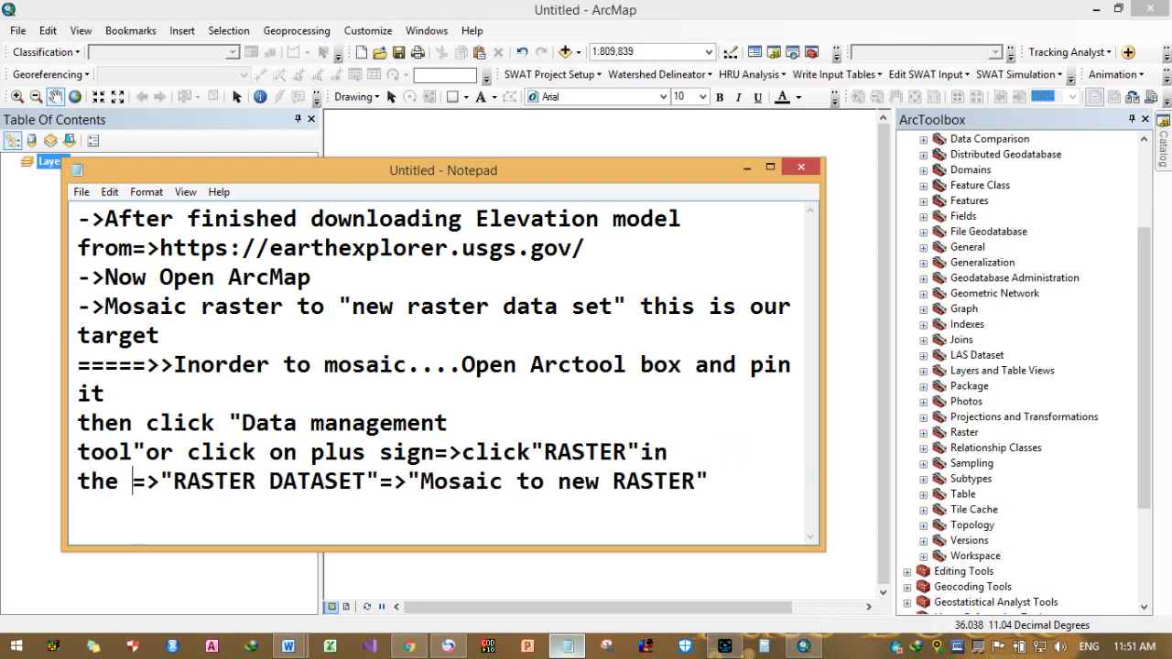
{"action": "type", "text": "an"}
{"action": "key", "text": "BackSpace"}
{"action": "key", "text": "BackSpace"}
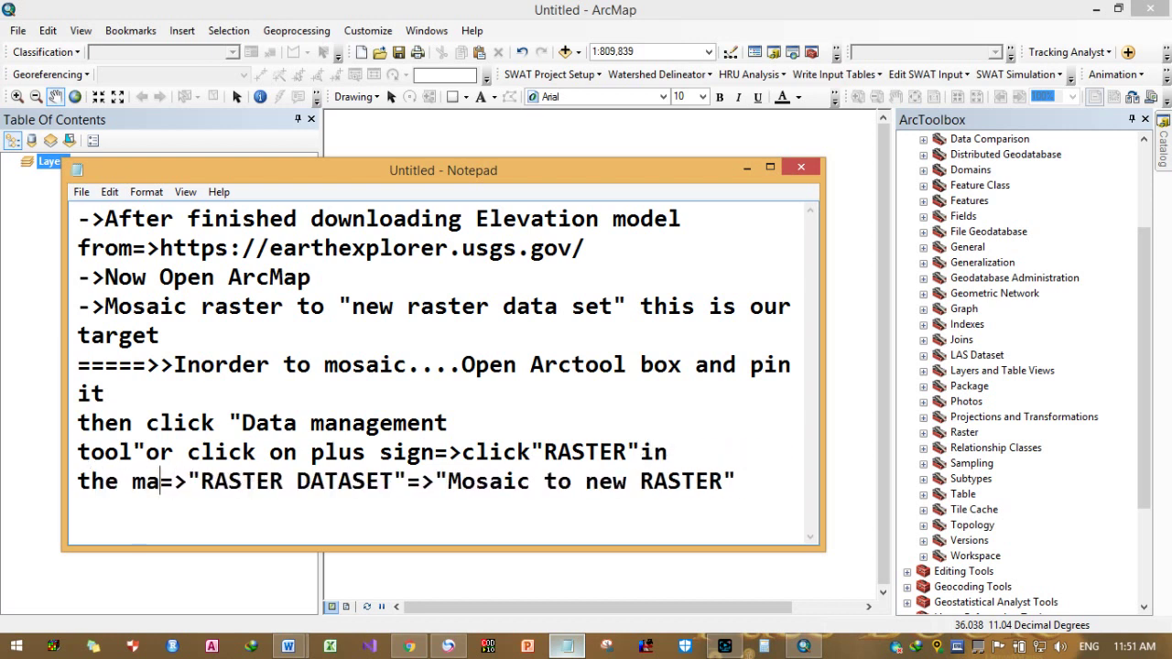
{"action": "key", "text": "BackSpace"}
{"action": "type", "text": "data m"}
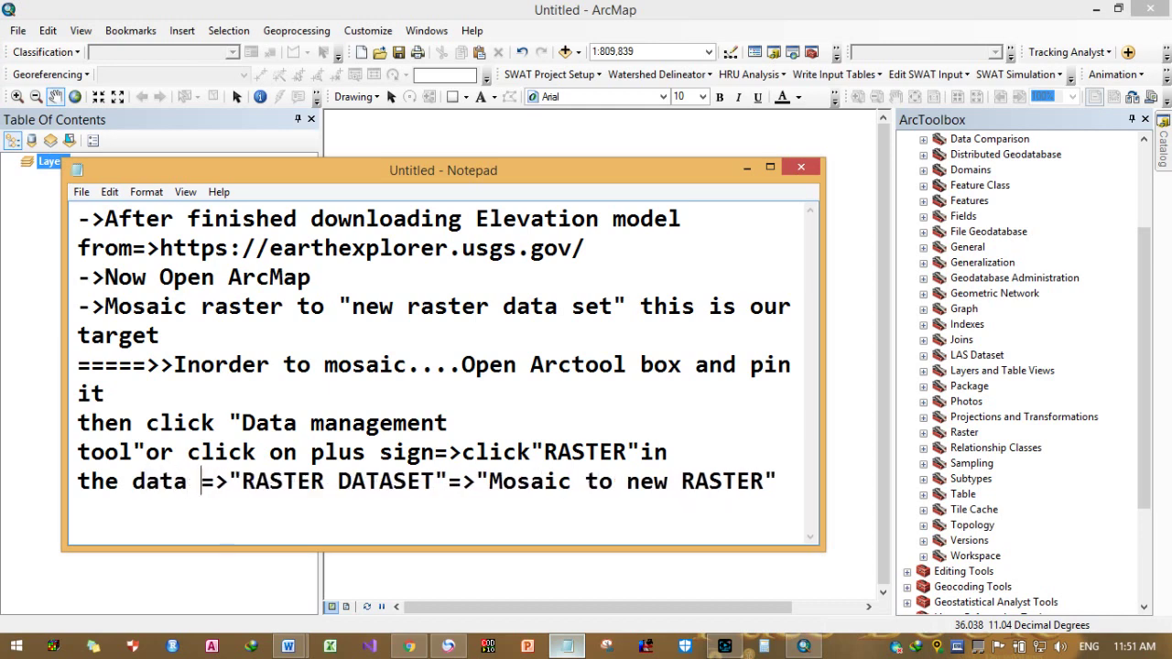
{"action": "type", "text": "anagement"}
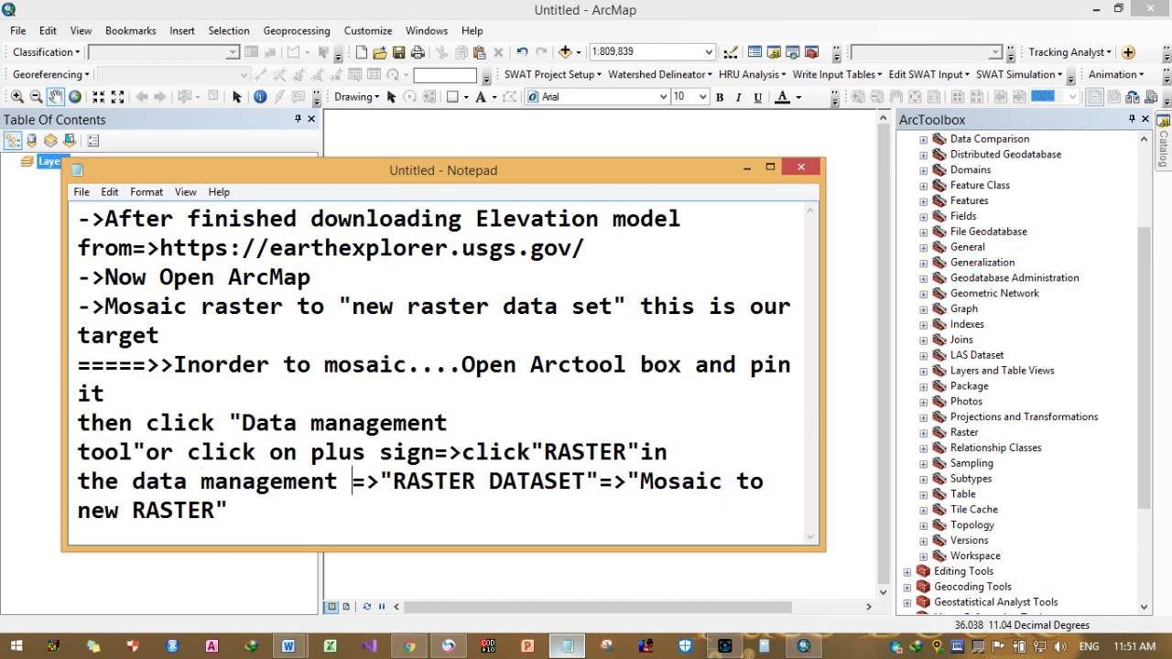
{"action": "type", "text": " se"}
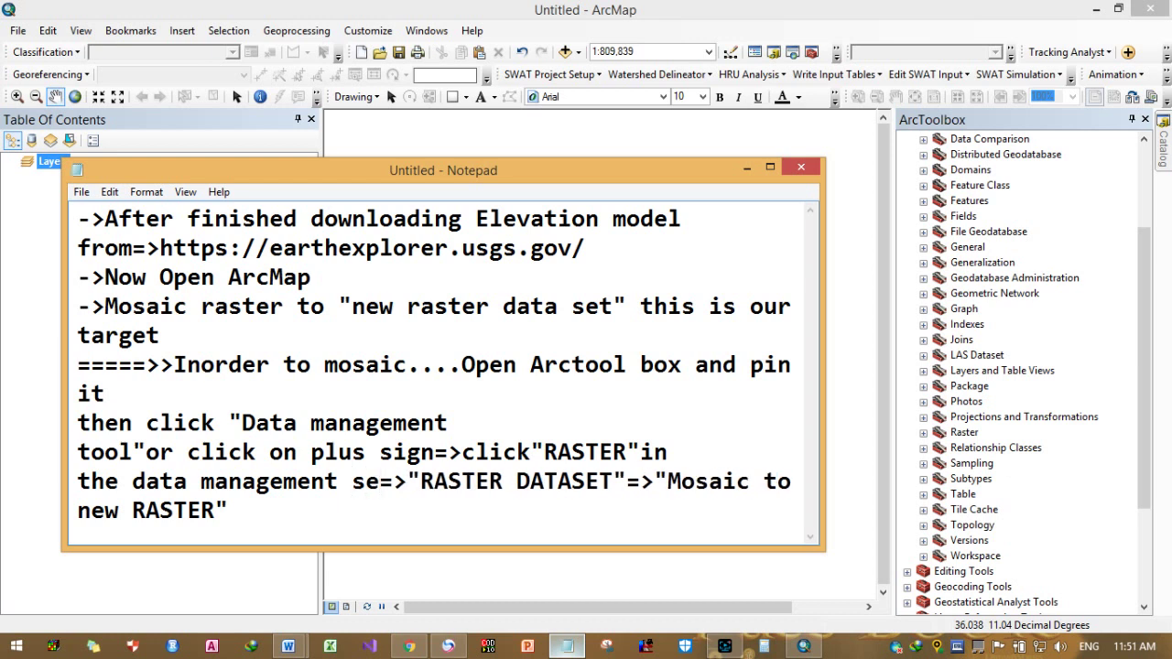
{"action": "type", "text": "ction"}
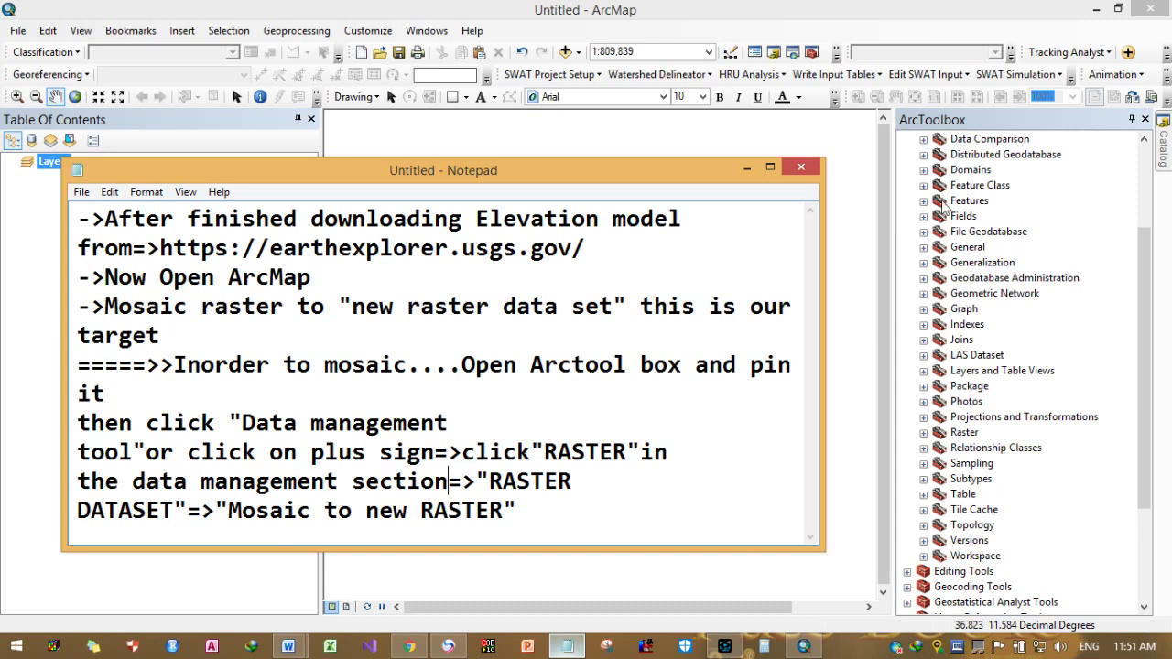
Step: Switch to ArcMap and expand the Raster toolset under Data Management Tools in ArcToolbox
{"action": "left_click", "coordinate": [997, 119]}
{"action": "scroll", "coordinate": [988, 206], "scroll_direction": "up", "scroll_amount": 1}
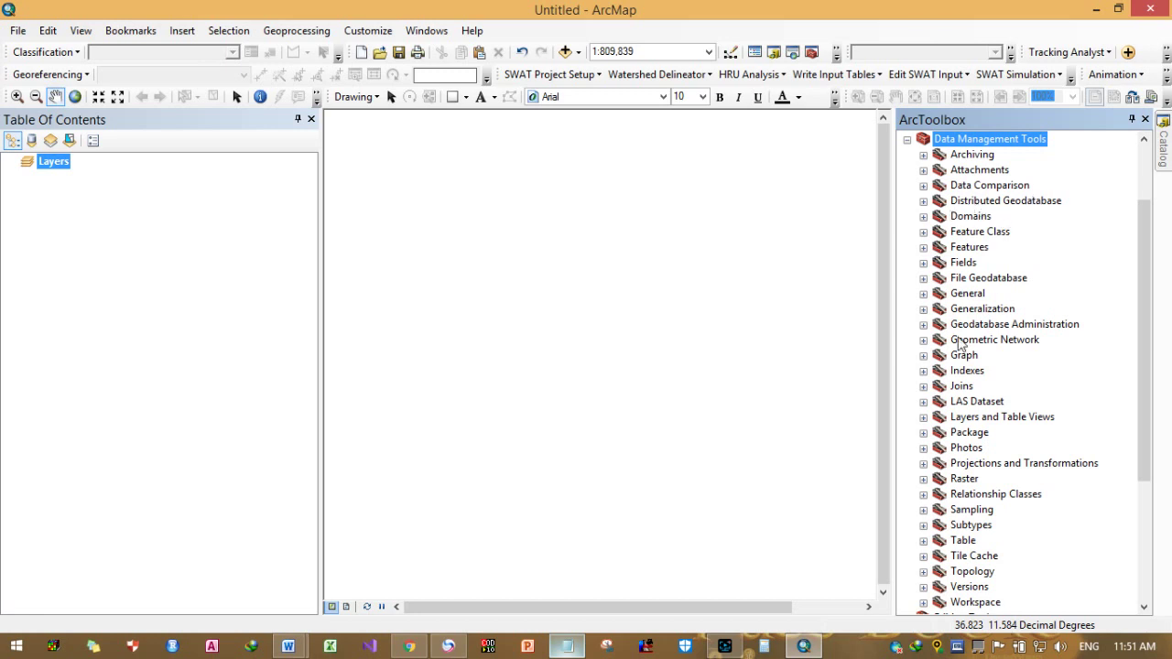
{"action": "left_click", "coordinate": [924, 479]}
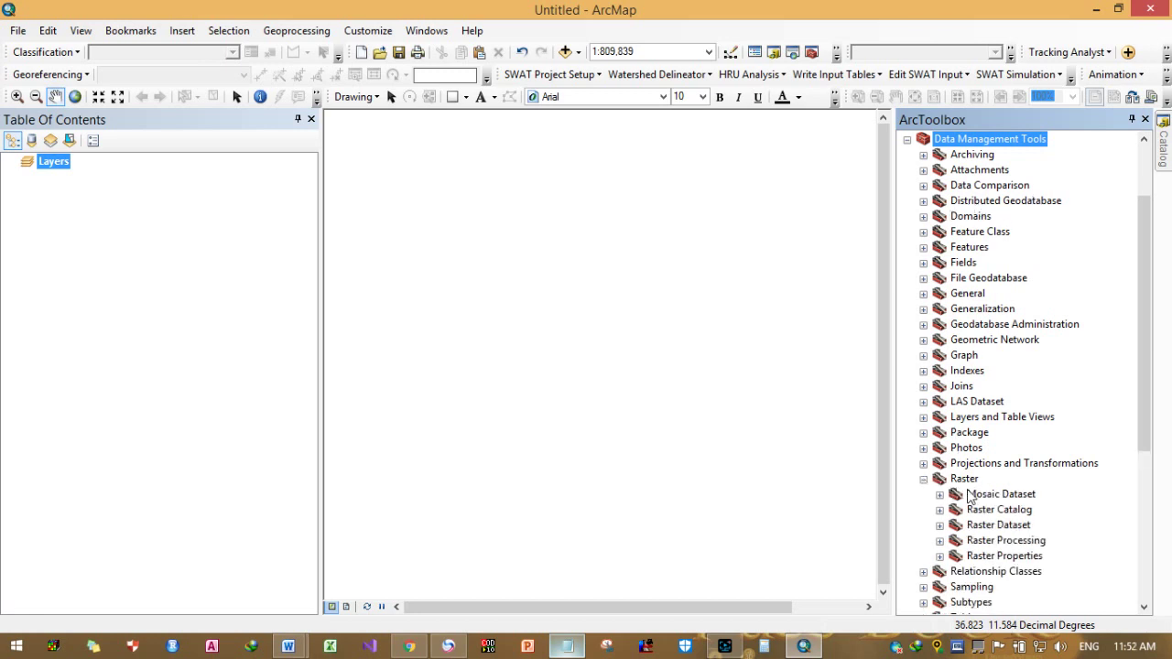
Step: Return to the Notepad notes and insert "Click also" before "RASTER DATASET", with spaces around the preceding arrow
{"action": "left_click", "coordinate": [576, 645]}
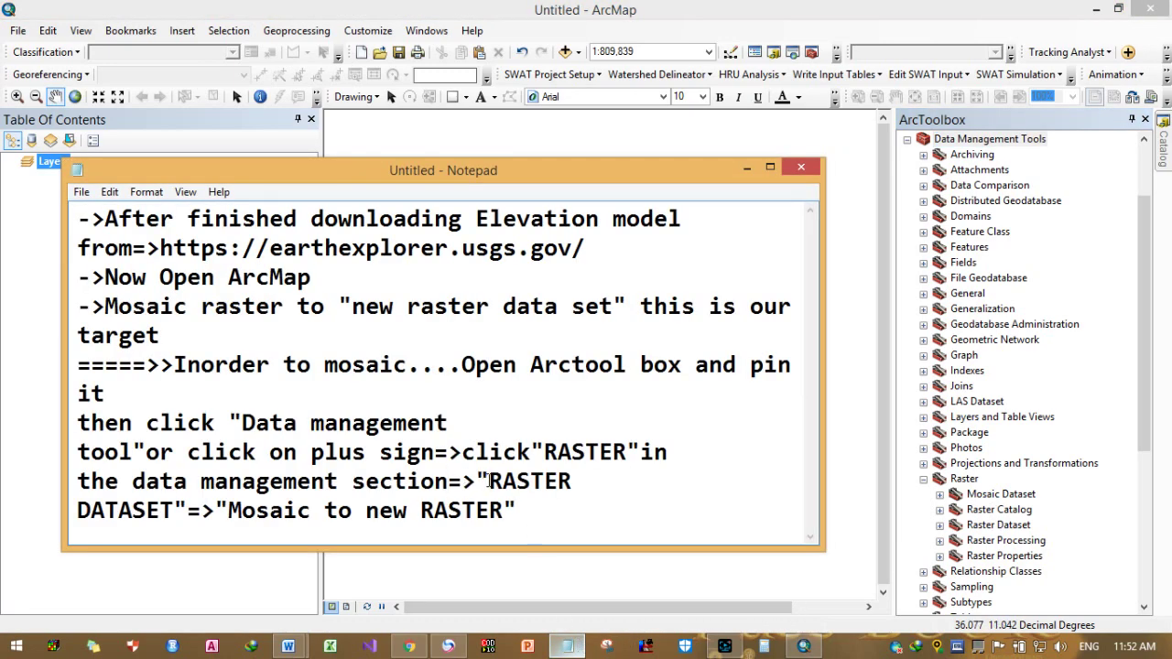
{"action": "left_click_drag", "start_coordinate": [490, 481], "coordinate": [573, 482]}
{"action": "left_click", "coordinate": [477, 480]}
{"action": "key", "text": "Right"}
{"action": "type", "text": "=>"}
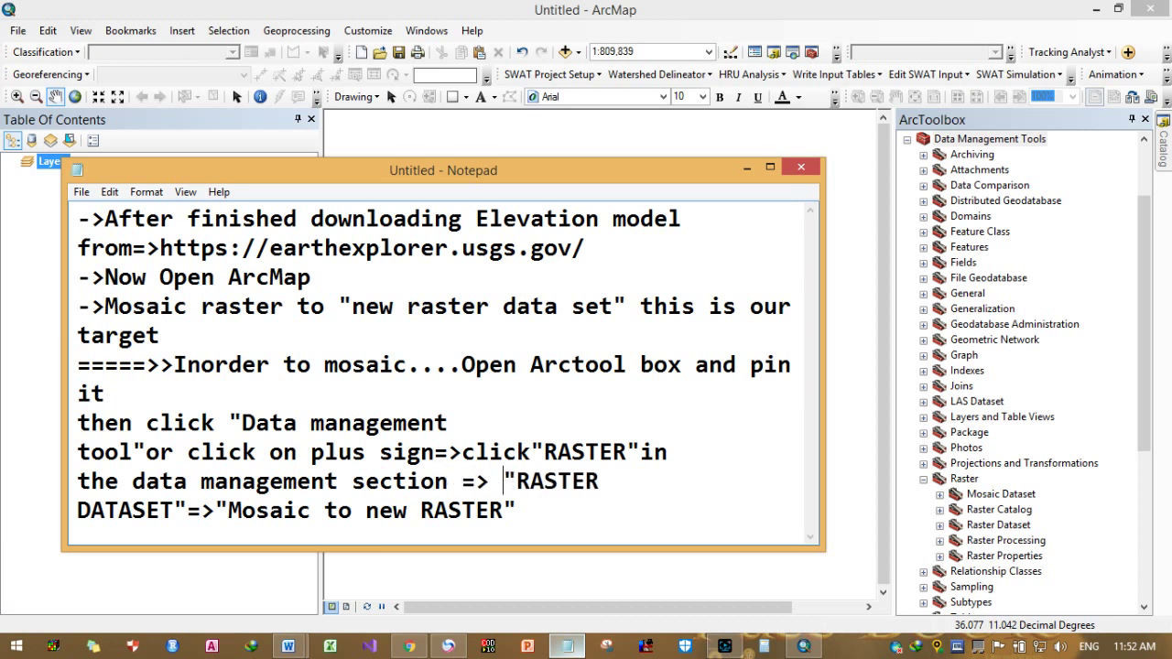
{"action": "type", "text": " Click also"}
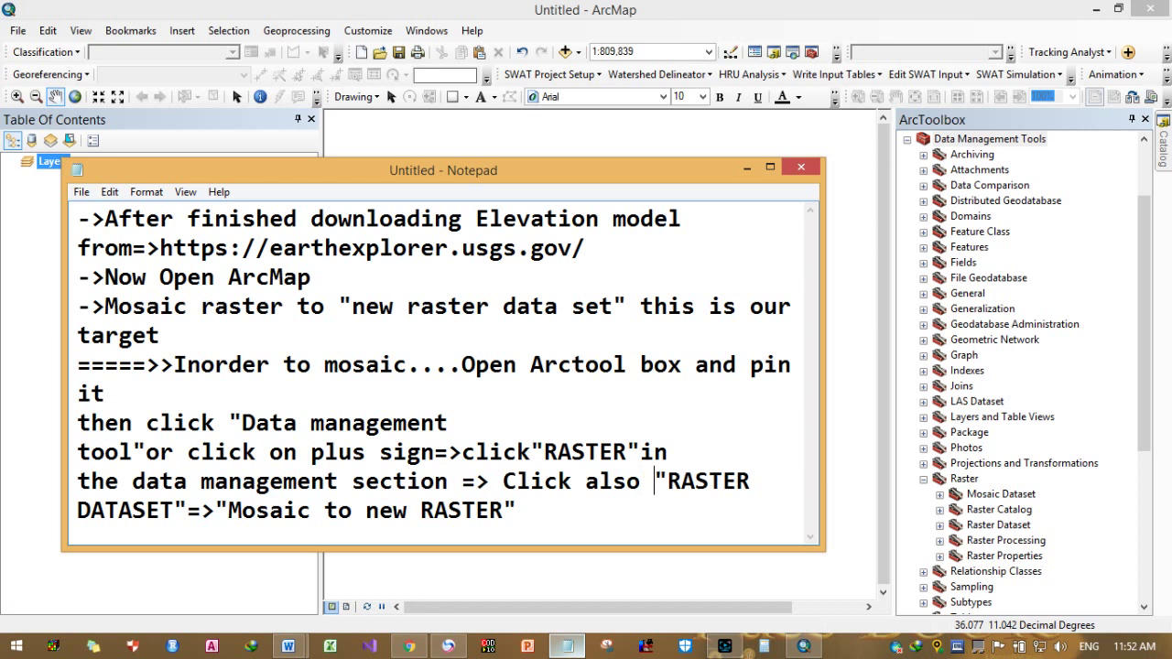
Step: Insert "located in raster tool section" after "RASTER DATASET" in the notes
{"action": "left_click", "coordinate": [213, 511]}
{"action": "type", "text": "located "}
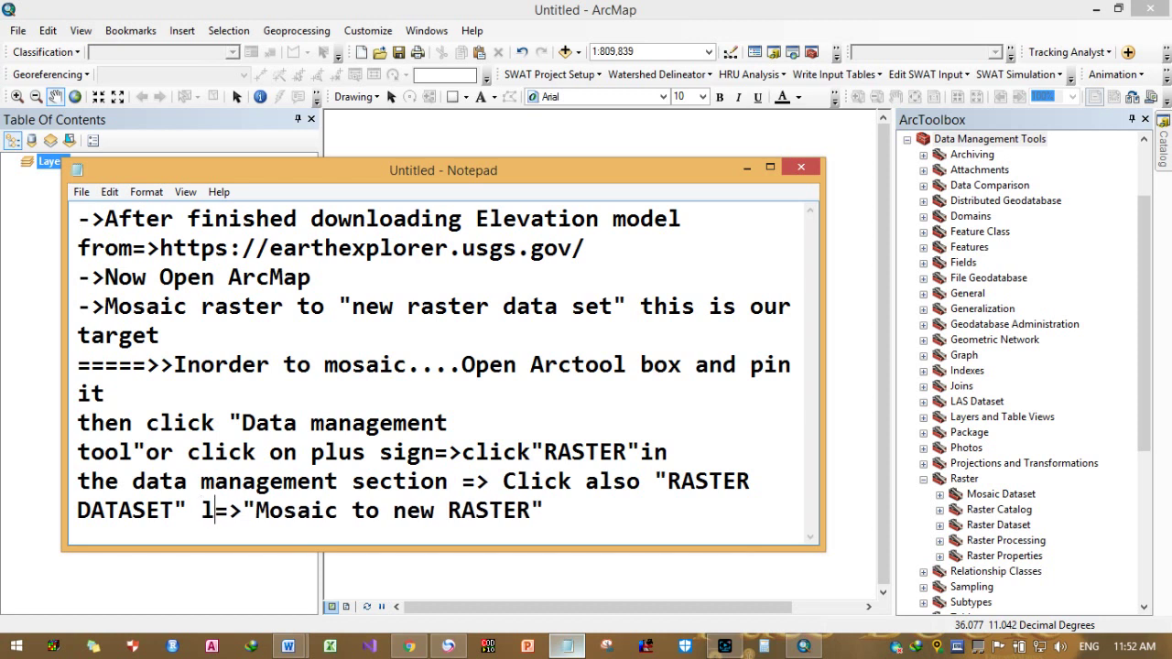
{"action": "type", "text": "in ras"}
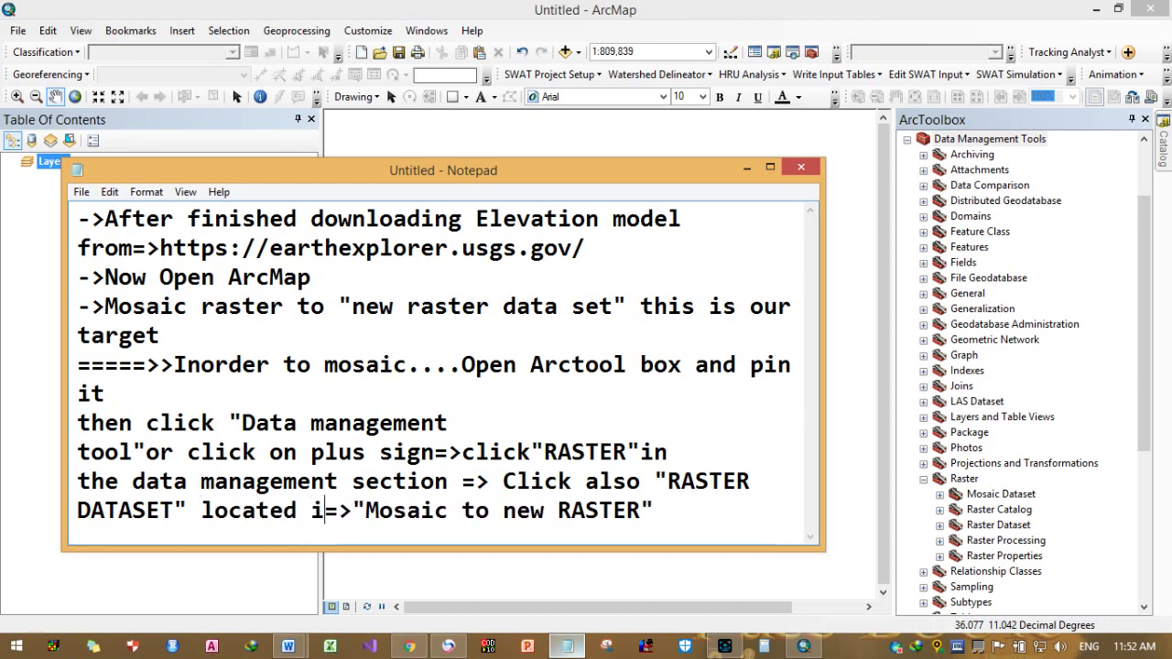
{"action": "type", "text": "ter t"}
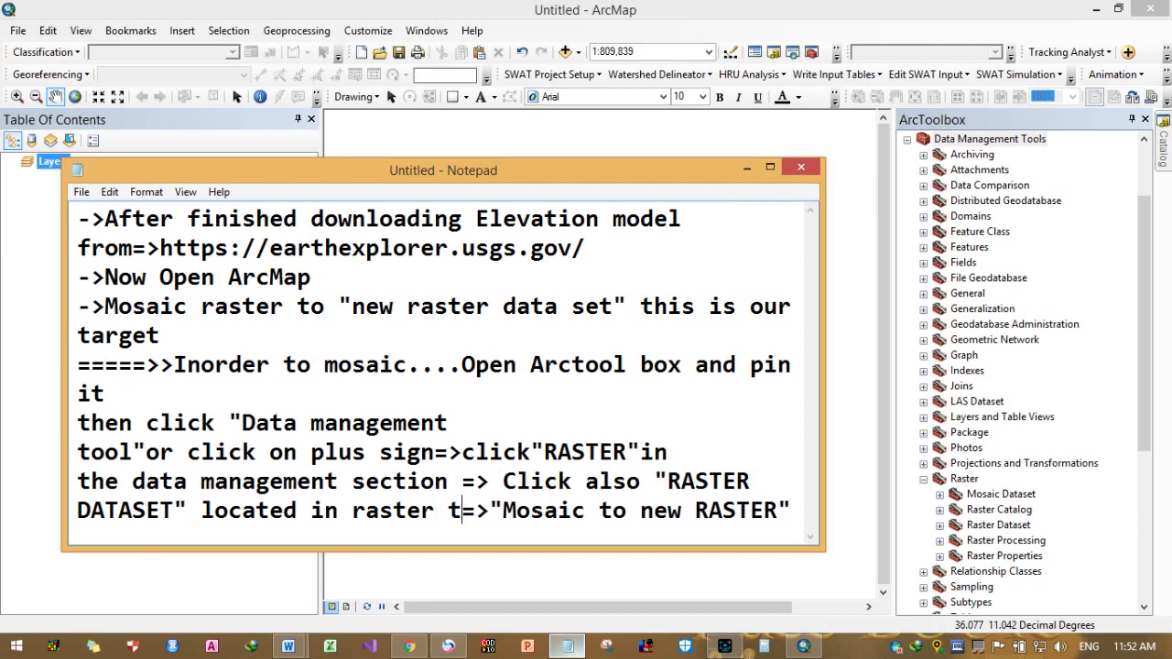
{"action": "type", "text": "oo=>\"Mosaic"}
{"action": "key", "text": "BackSpace"}
{"action": "type", "text": "l section"}
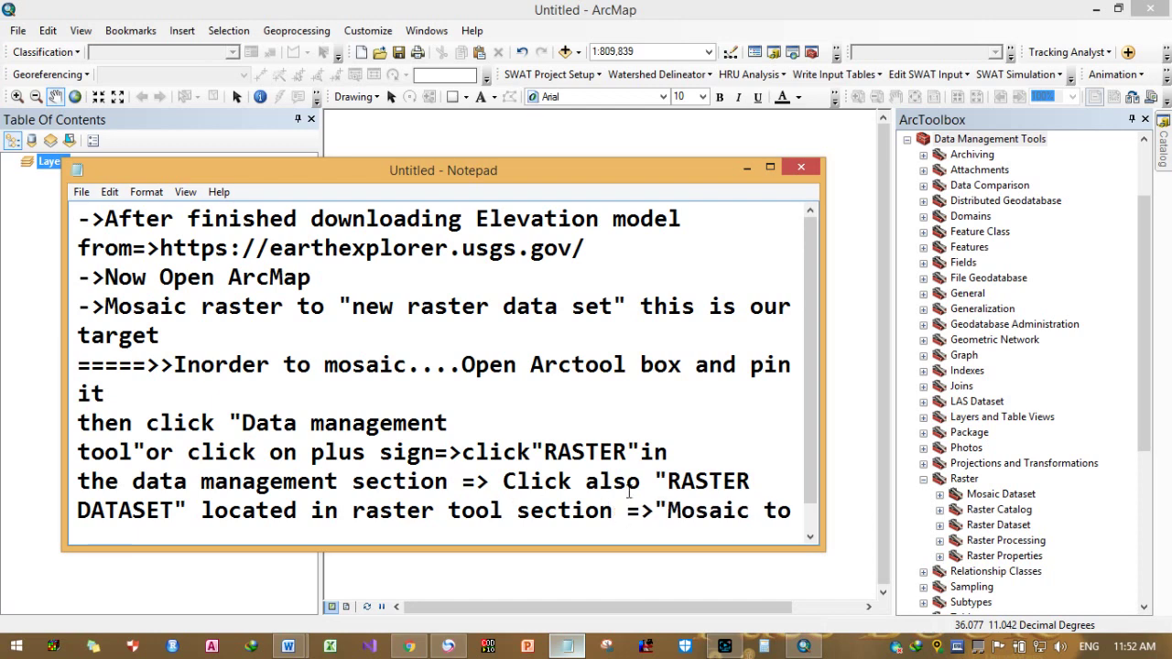
Step: Highlight RASTER DATASET and raster tool in the notes, and expand the Raster Dataset toolset in ArcToolbox in ArcMap
{"action": "left_click_drag", "start_coordinate": [679, 484], "coordinate": [185, 519]}
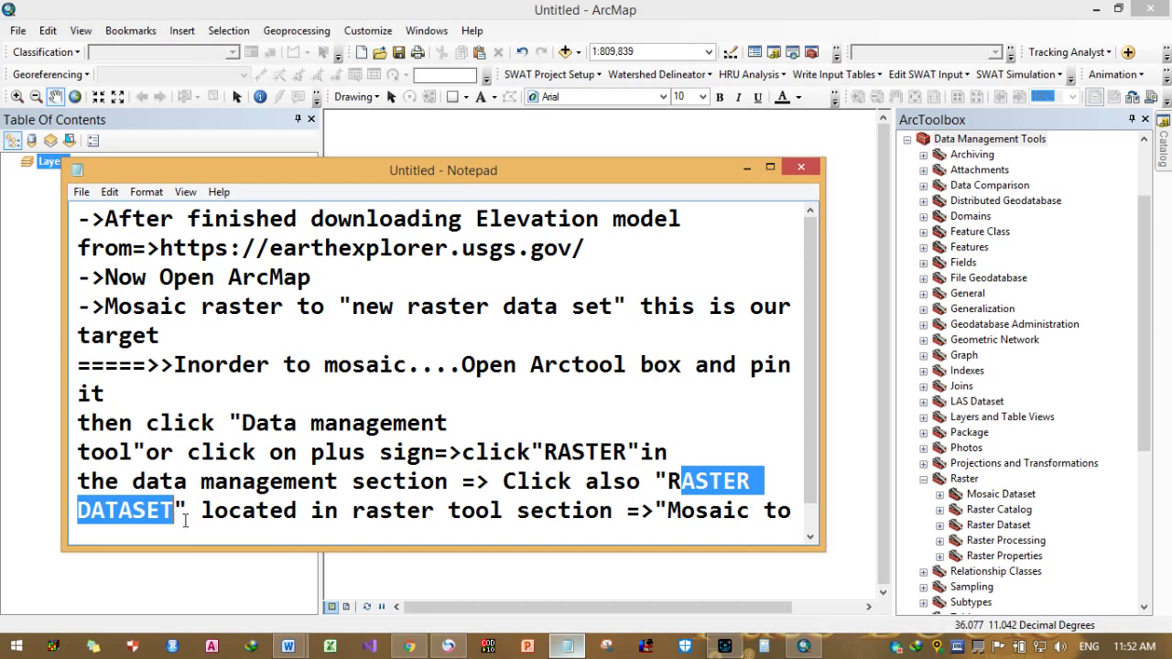
{"action": "left_click_drag", "start_coordinate": [355, 513], "coordinate": [505, 483]}
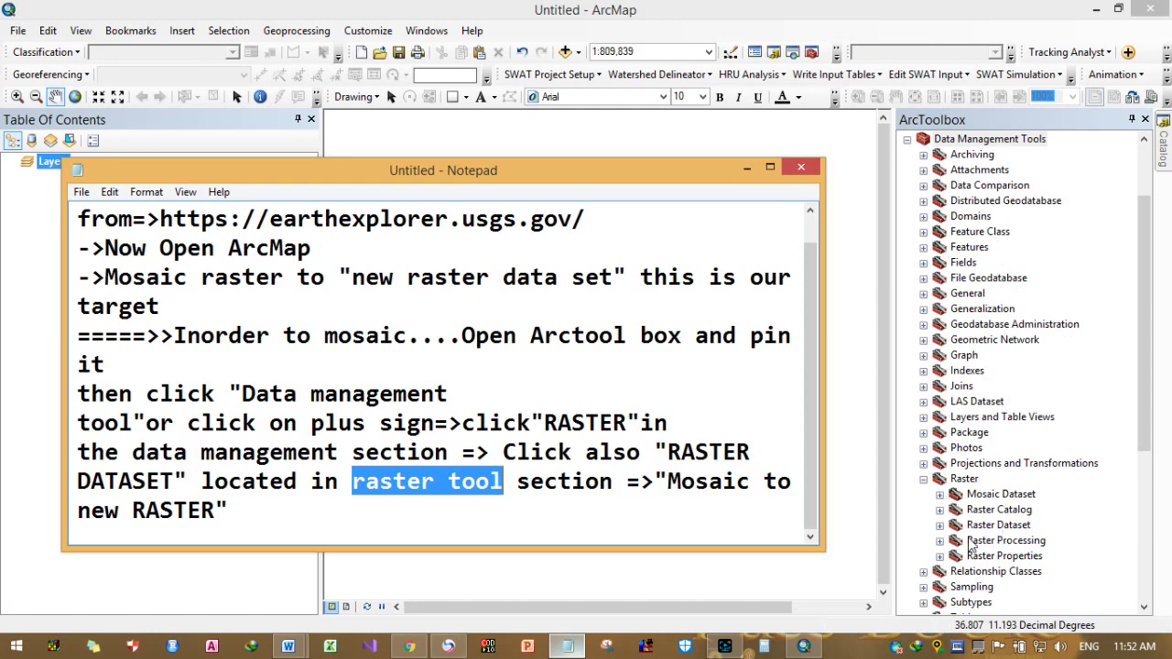
{"action": "left_click", "coordinate": [940, 528]}
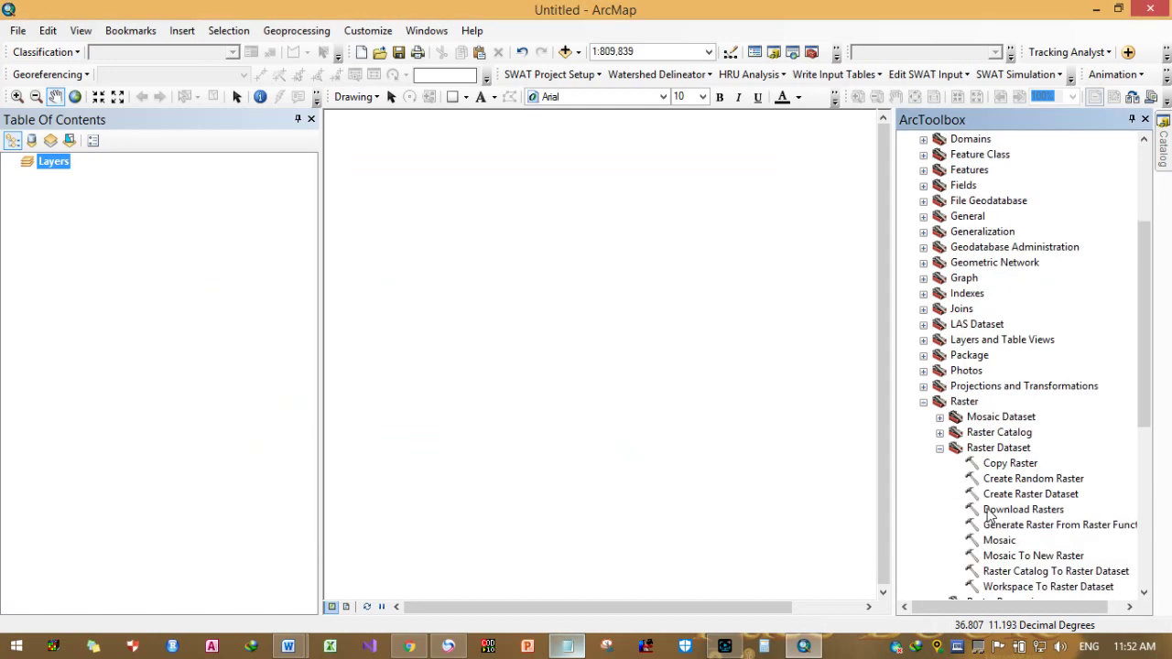
{"action": "scroll", "coordinate": [1051, 476], "scroll_direction": "down", "scroll_amount": 1}
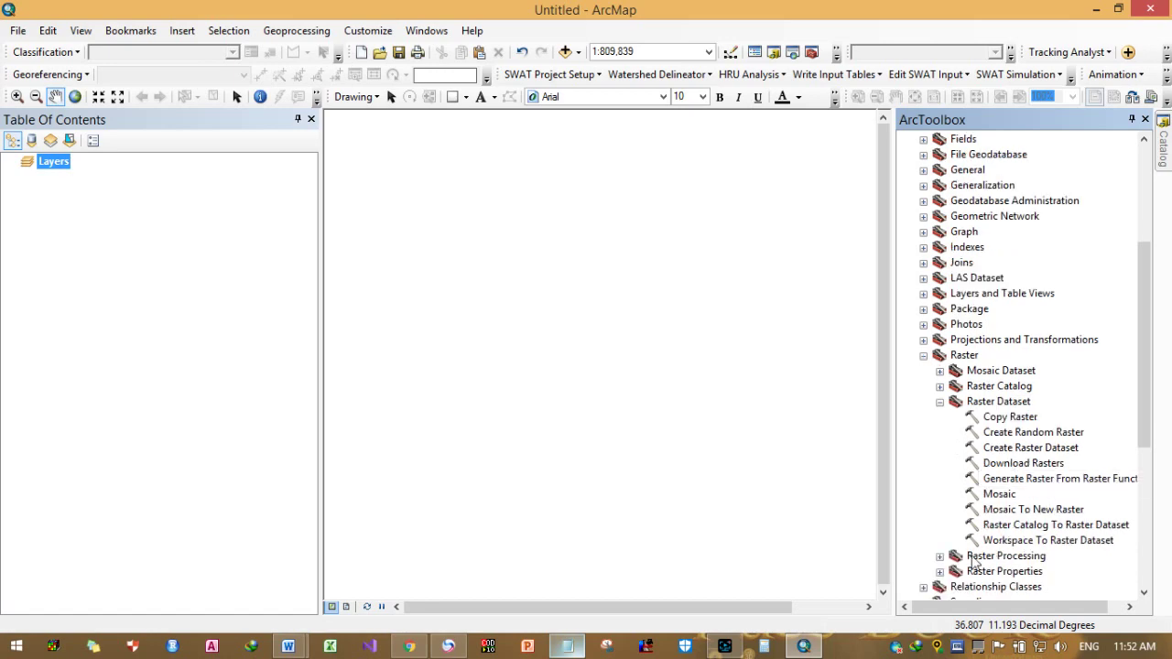
Step: In the Notepad notes, insert "Click also" before "Mosaic to new RASTER" and add "to open it" after it
{"action": "left_click", "coordinate": [566, 646]}
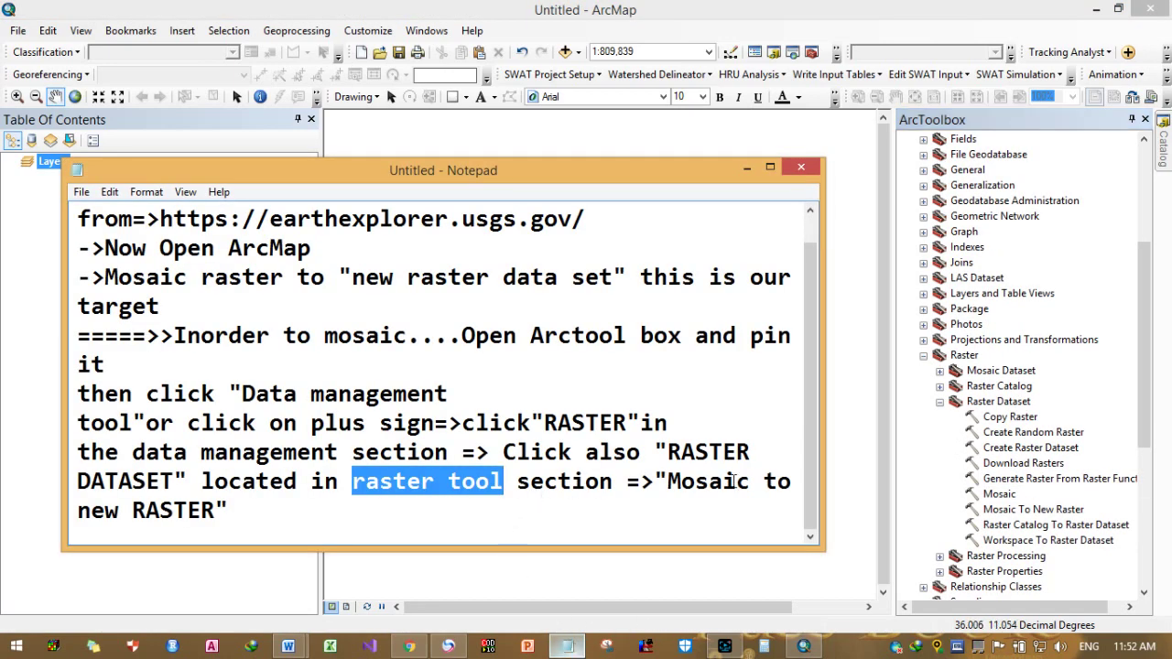
{"action": "left_click", "coordinate": [656, 481]}
{"action": "type", "text": "Click"}
{"action": "type", "text": " a"}
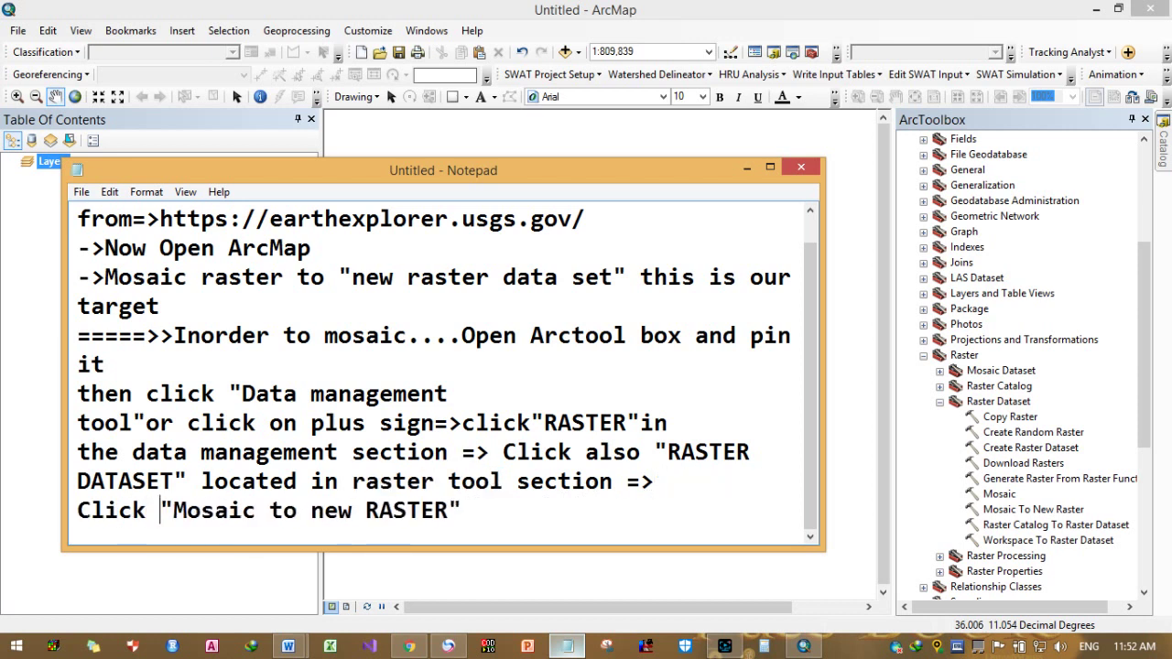
{"action": "type", "text": "lso"}
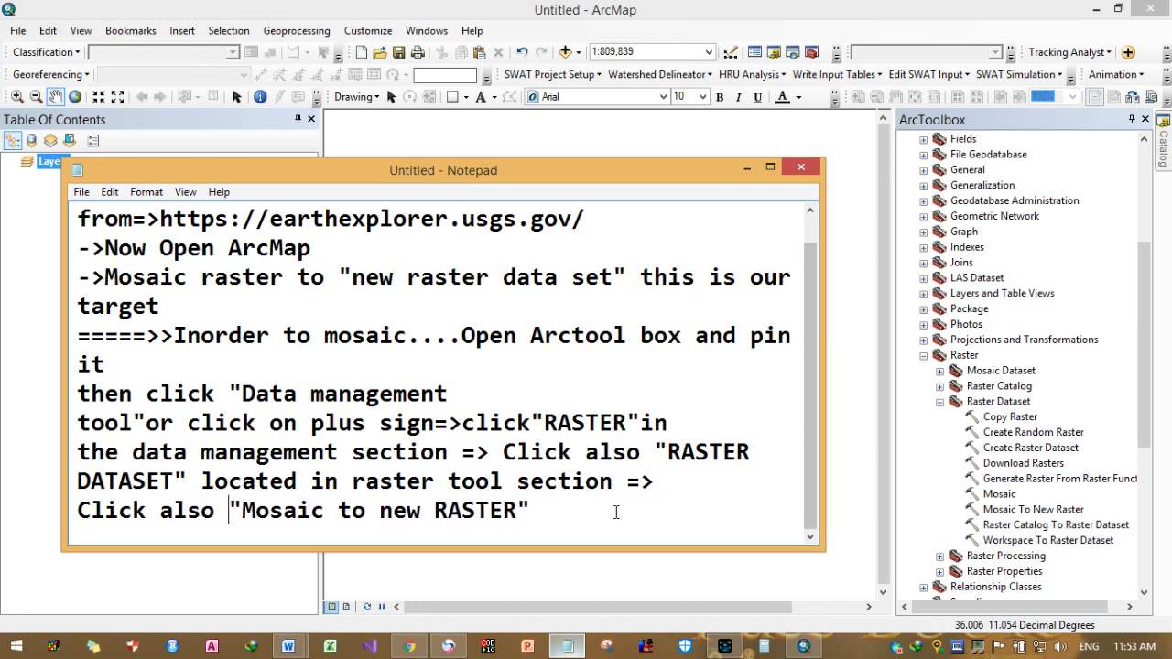
{"action": "type", "text": "  to"}
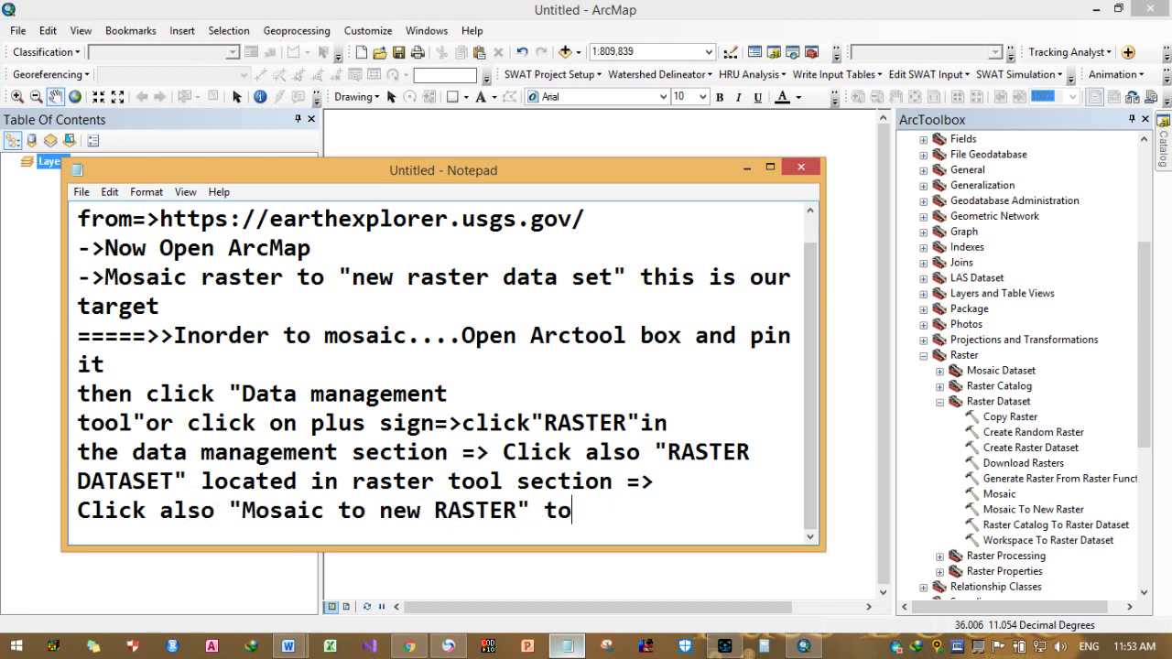
{"action": "type", "text": " open it"}
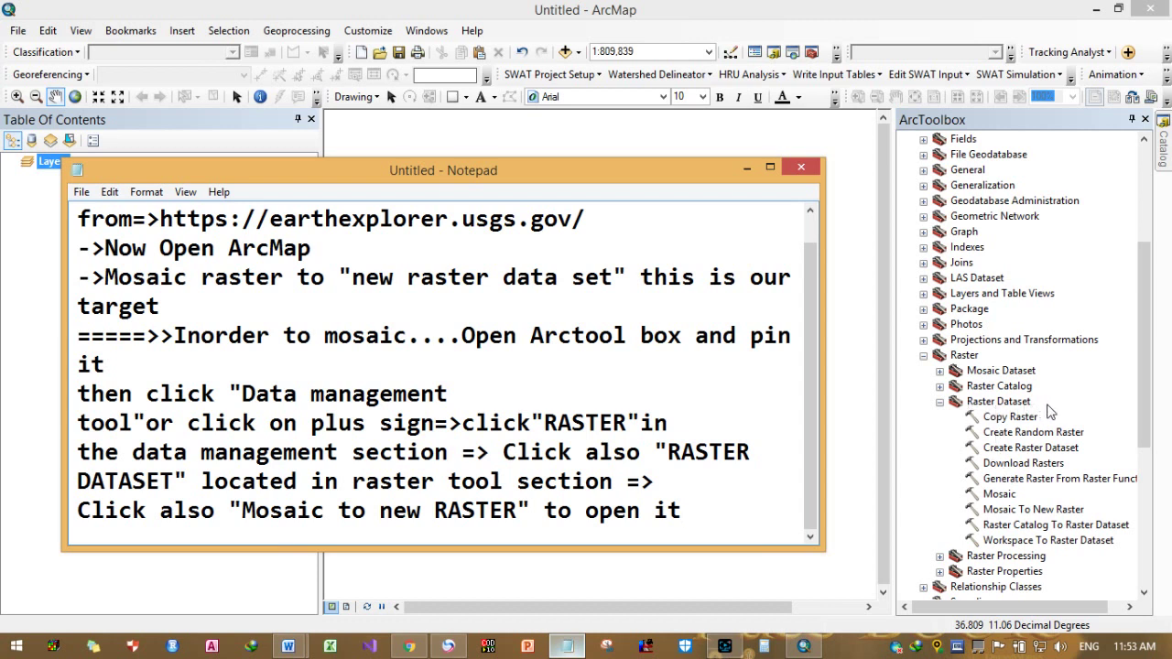
Step: Switch to ArcMap and open the Mosaic To New Raster tool from the Raster Dataset toolset
{"action": "left_click", "coordinate": [1042, 510]}
{"action": "right_click", "coordinate": [1043, 511]}
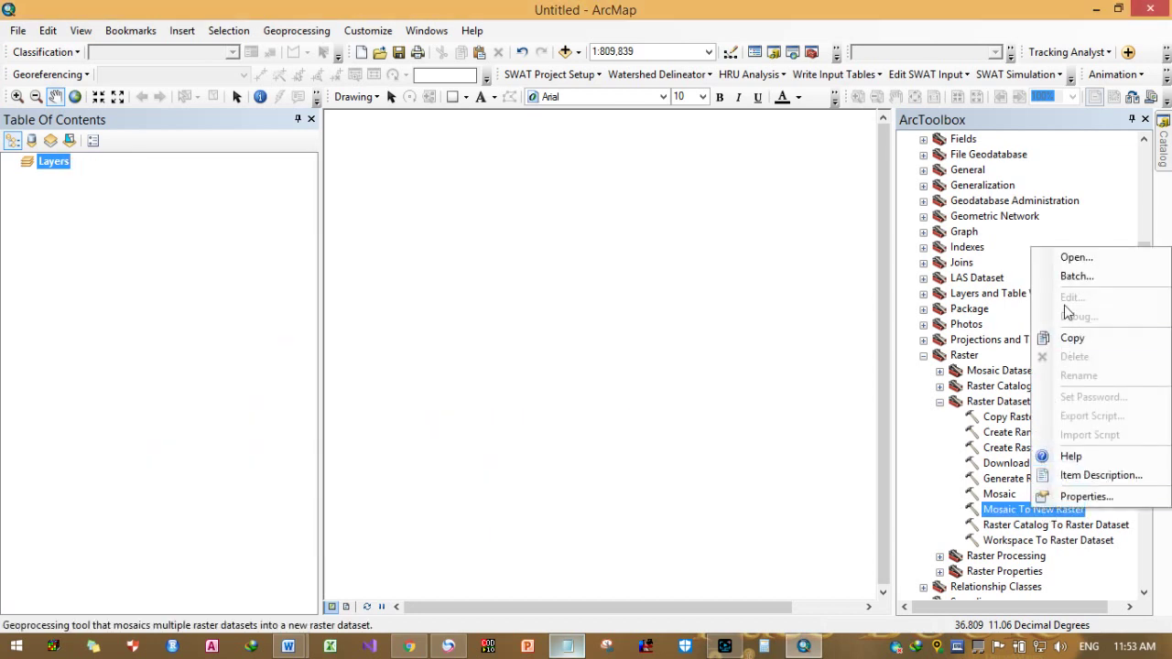
{"action": "left_click", "coordinate": [1080, 259]}
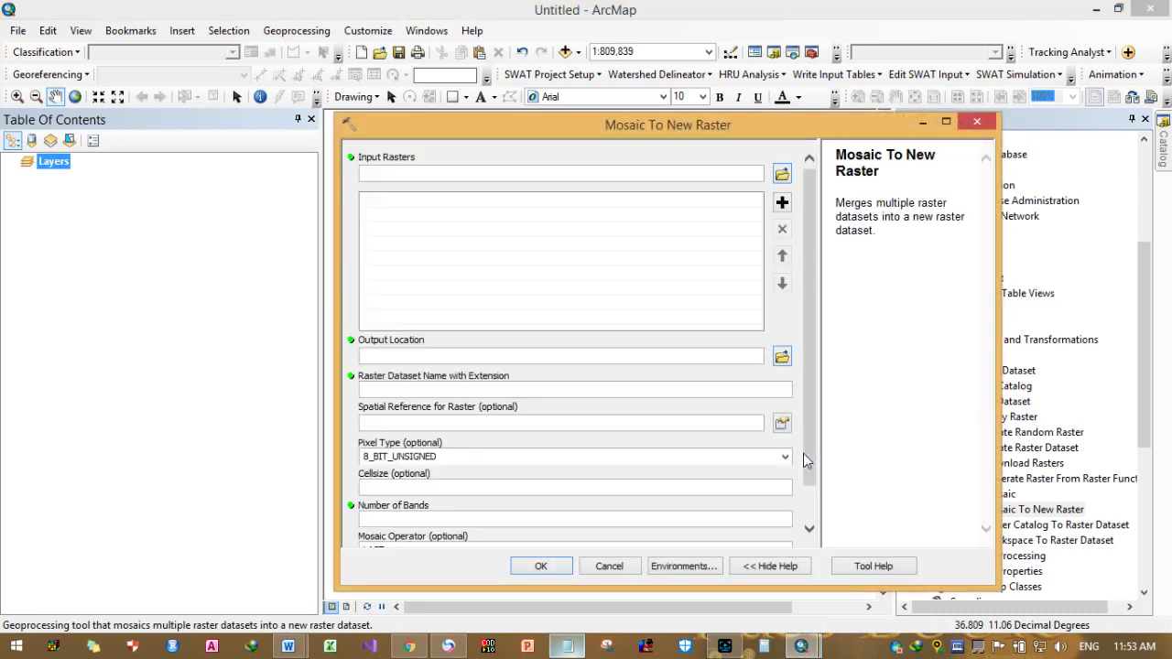
Step: Add all four tiles, n11_e036, n11_e037, n12_e036 and n12_e037 (_1arc_v3.tif), from the Trial folder as input rasters
{"action": "left_click", "coordinate": [733, 177]}
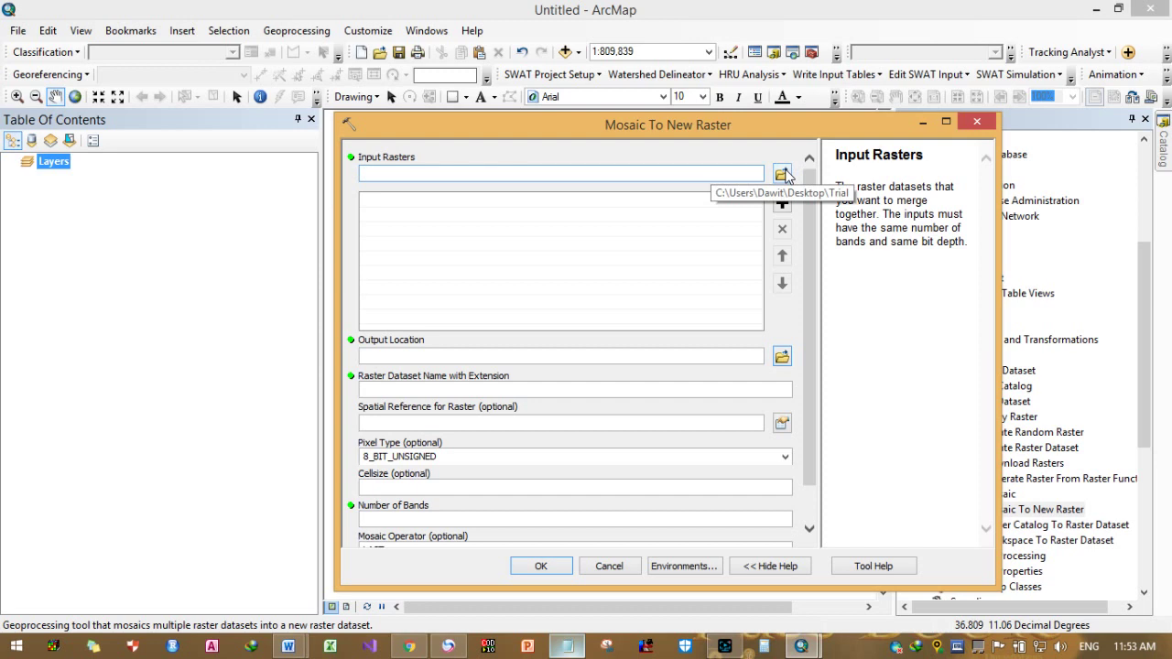
{"action": "left_click", "coordinate": [781, 175]}
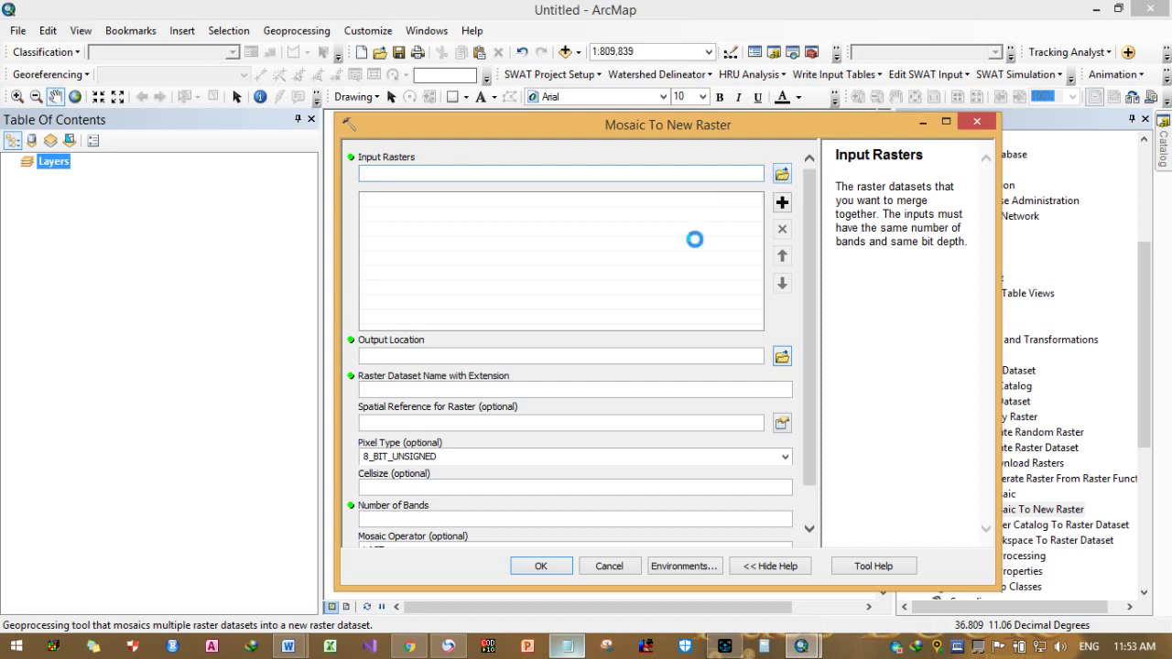
{"action": "left_click_drag", "start_coordinate": [553, 342], "coordinate": [564, 265]}
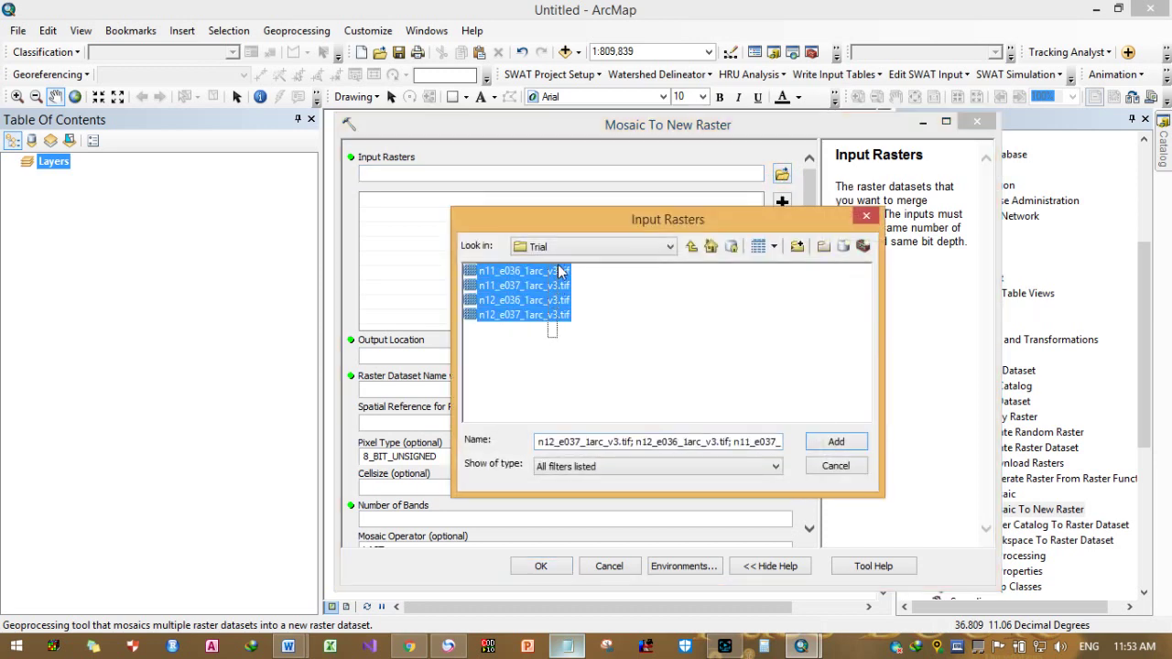
{"action": "left_click", "coordinate": [835, 442]}
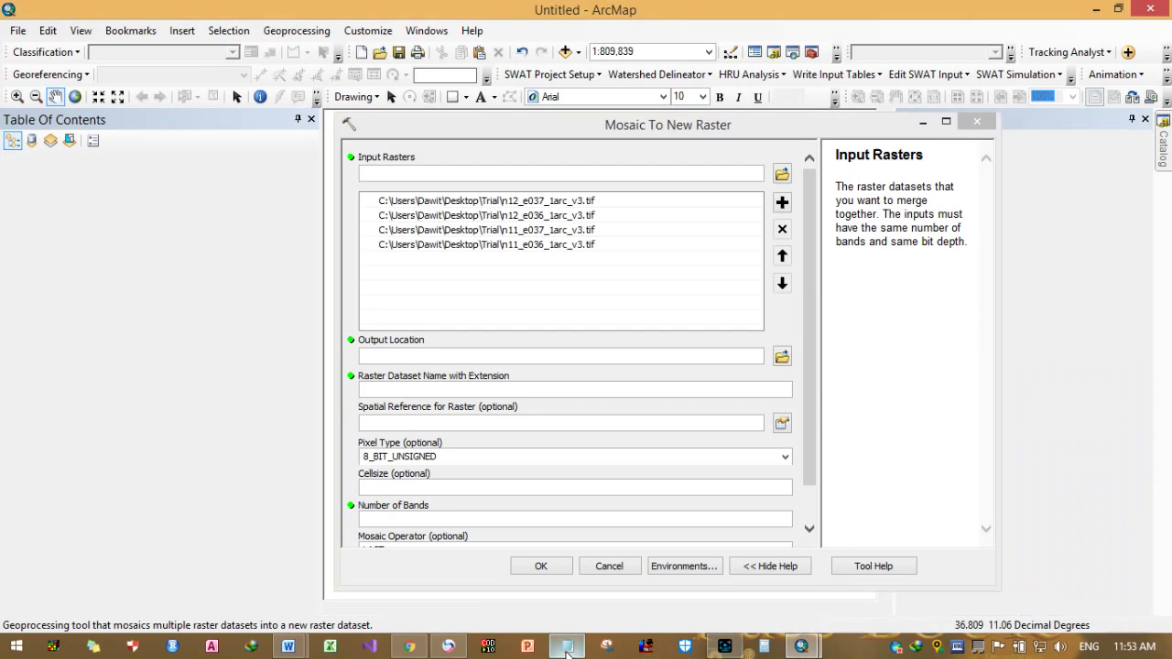
Step: Switch to the Notepad notes and add the line "=>Input rasters open folder which contain rasters and click Add"
{"action": "left_click", "coordinate": [567, 646]}
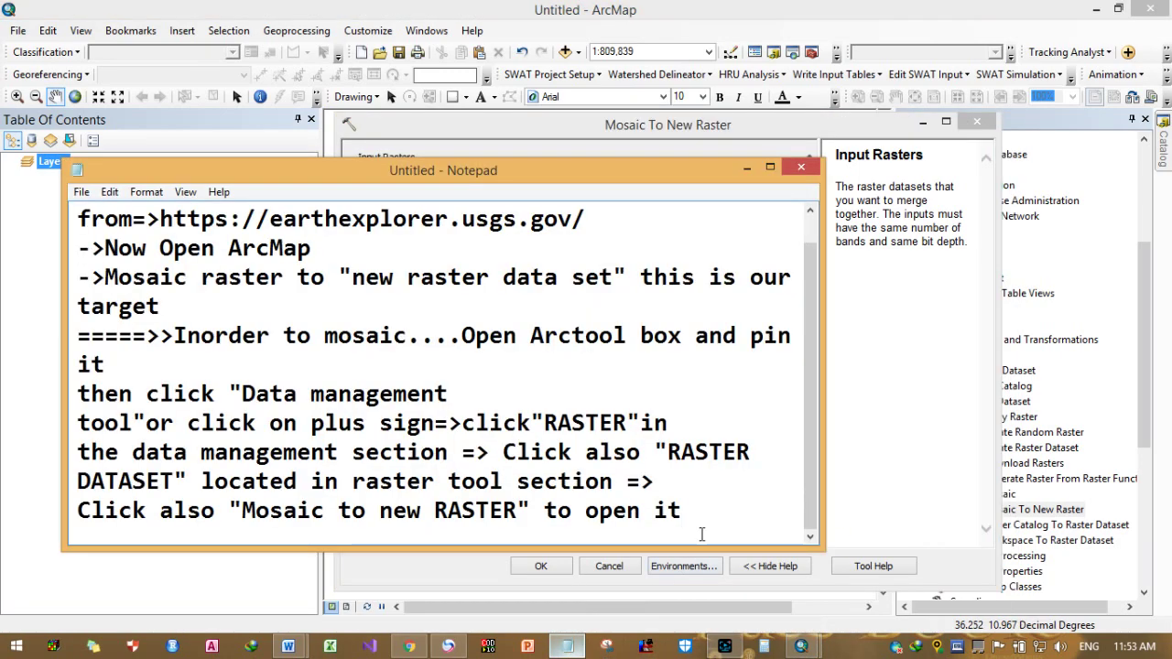
{"action": "key", "text": "Return"}
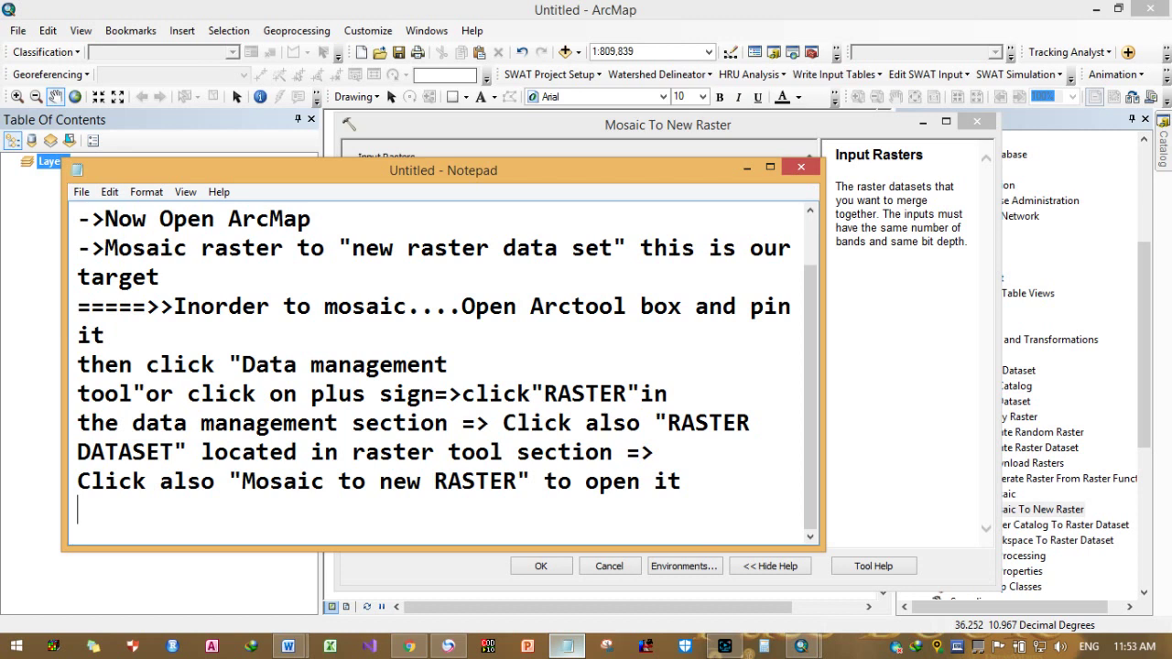
{"action": "type", "text": "=>Inpu"}
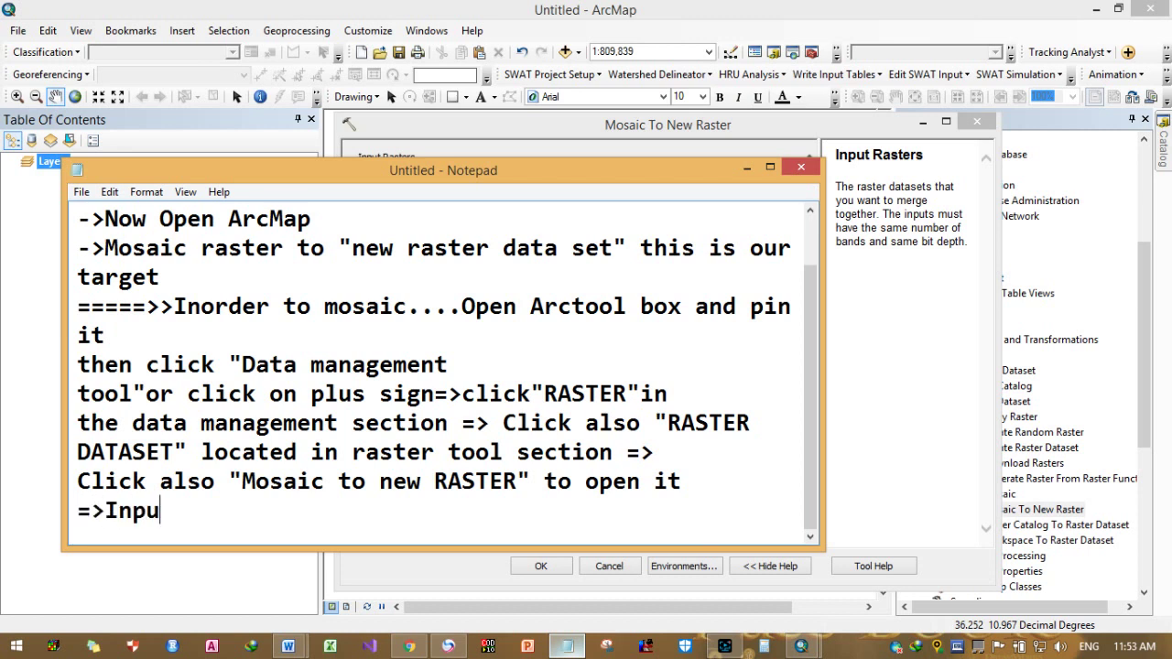
{"action": "type", "text": "t rast"}
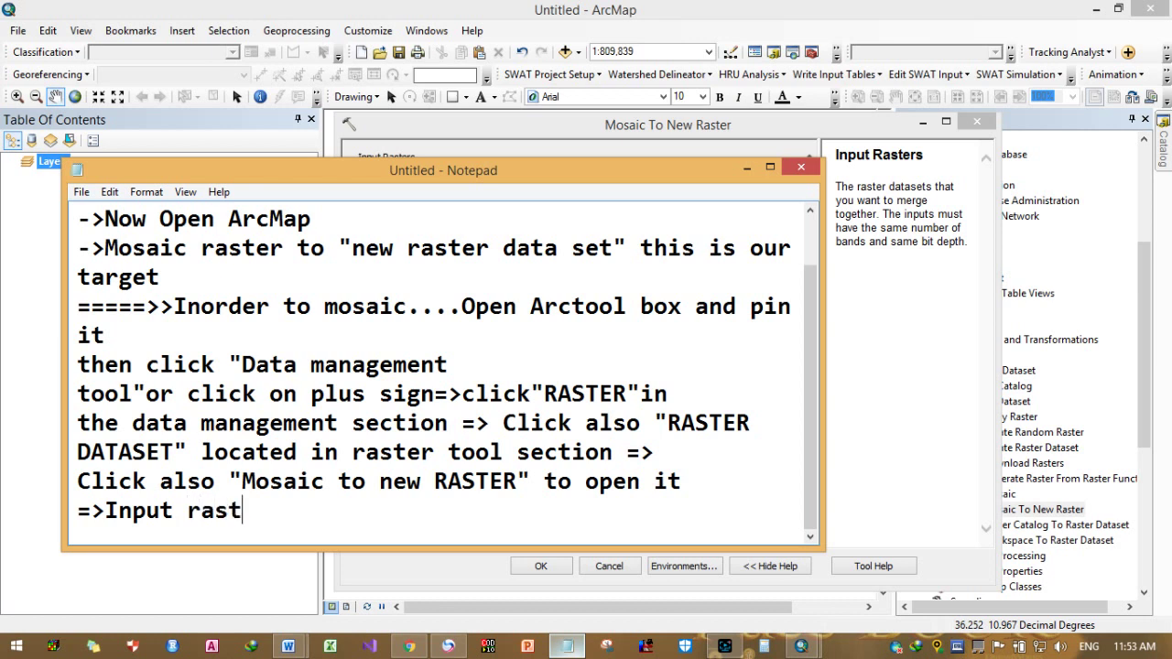
{"action": "type", "text": "ers c"}
{"action": "key", "text": "BackSpace"}
{"action": "type", "text": "open "}
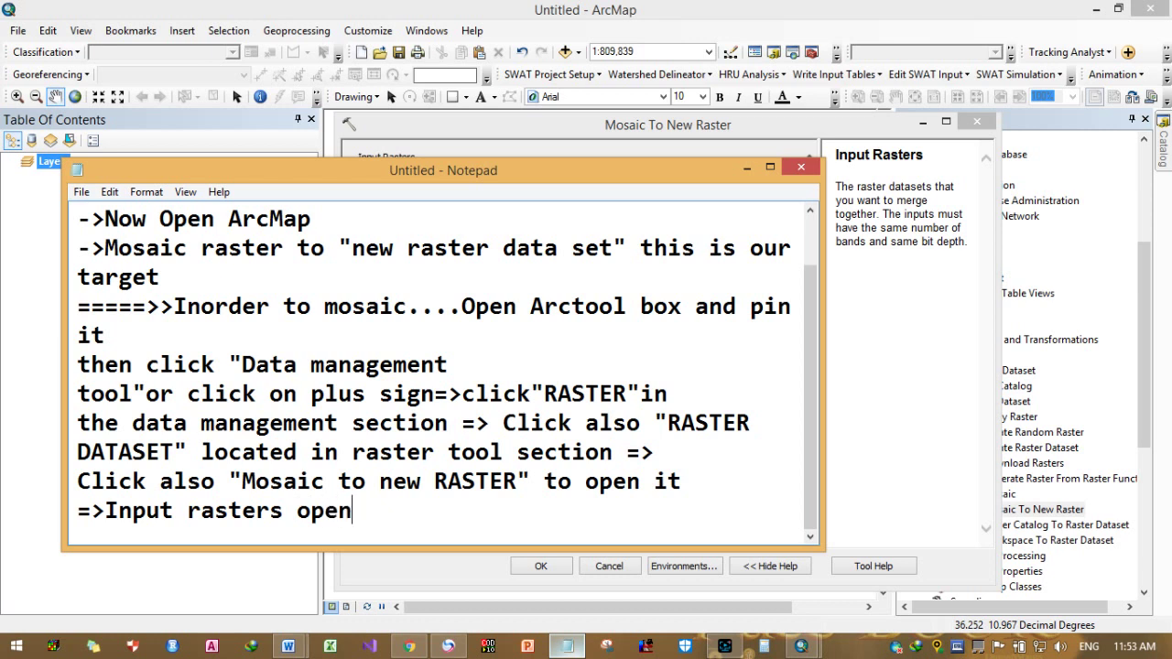
{"action": "type", "text": "folders"}
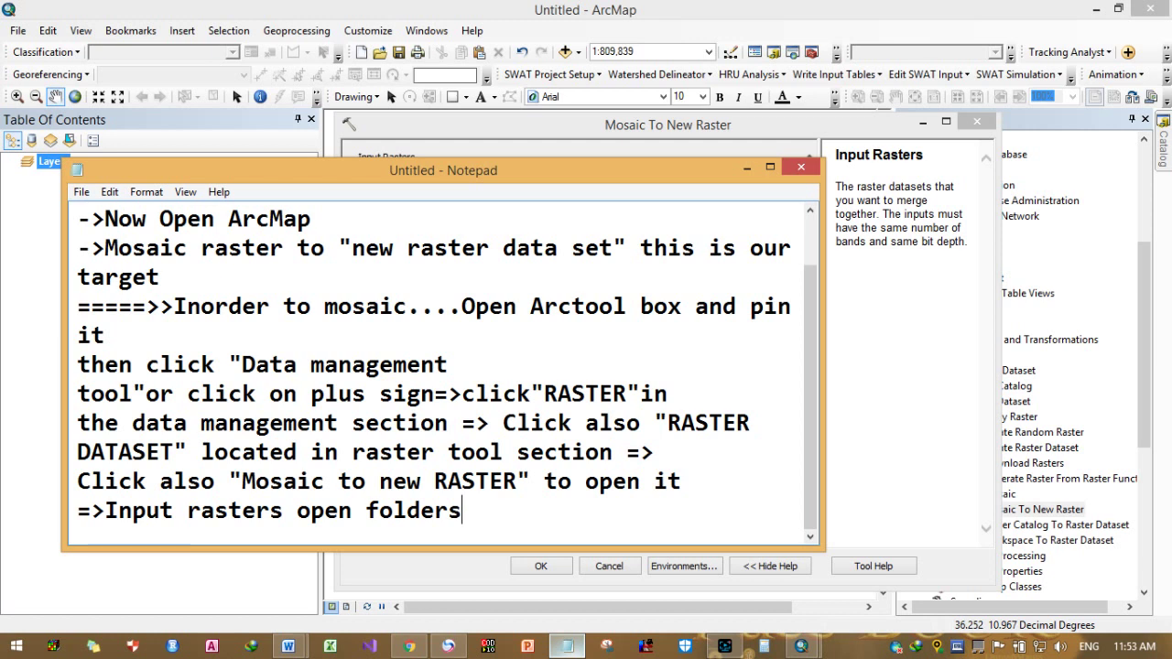
{"action": "key", "text": "BackSpace"}
{"action": "type", "text": "which "}
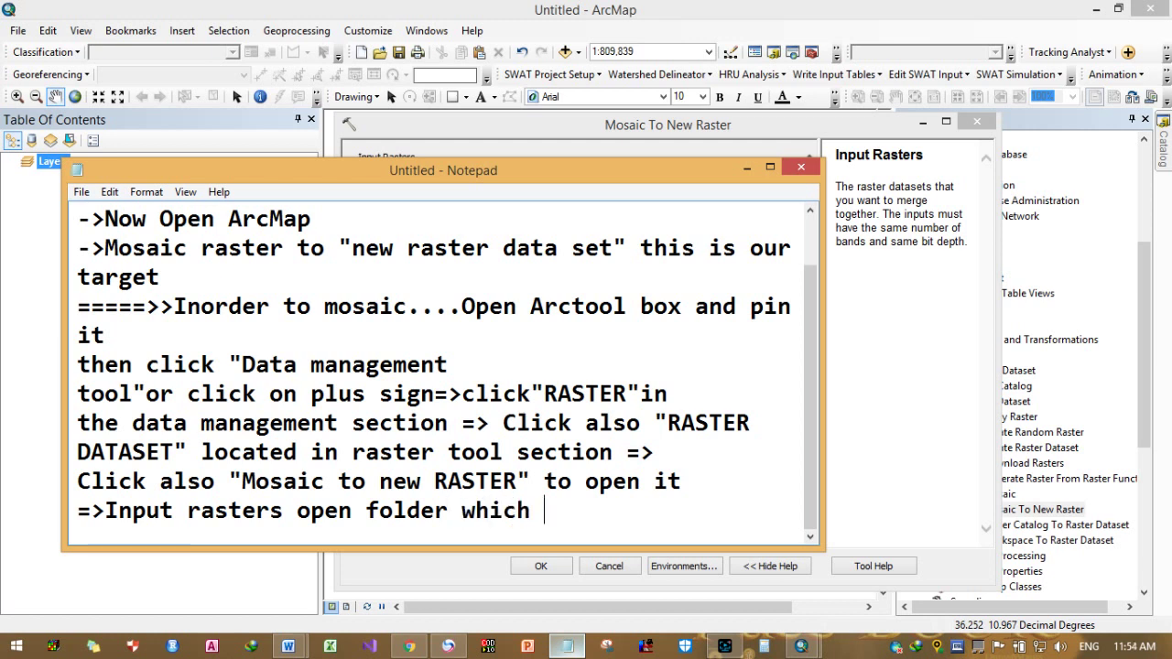
{"action": "type", "text": "contai"}
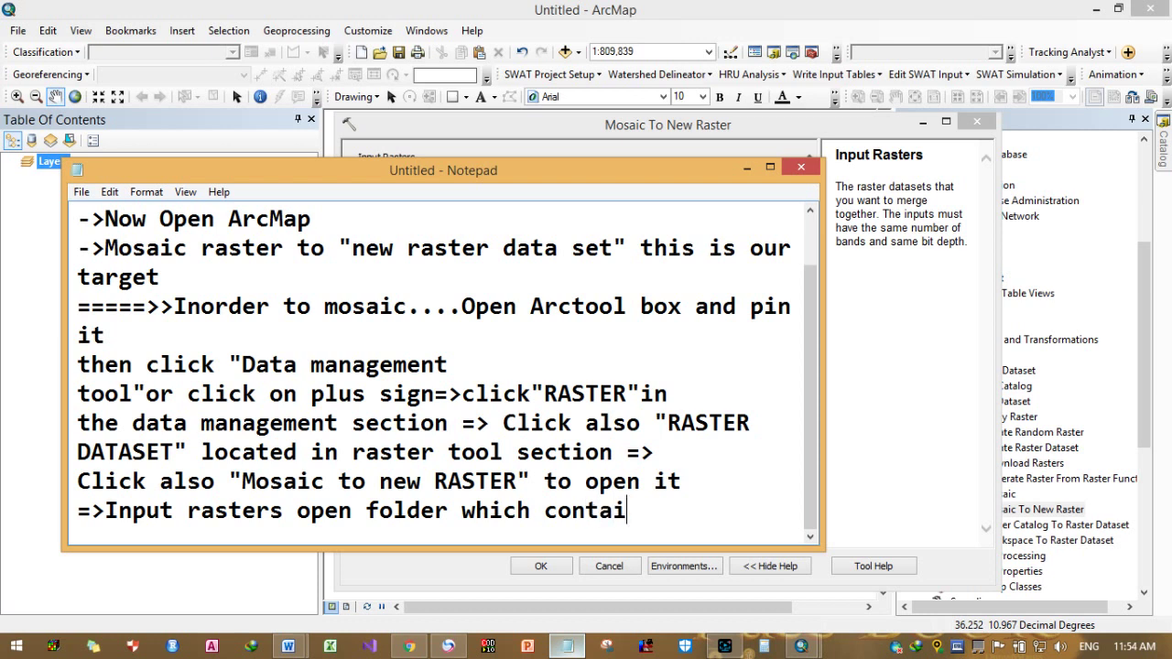
{"action": "type", "text": "n rast"}
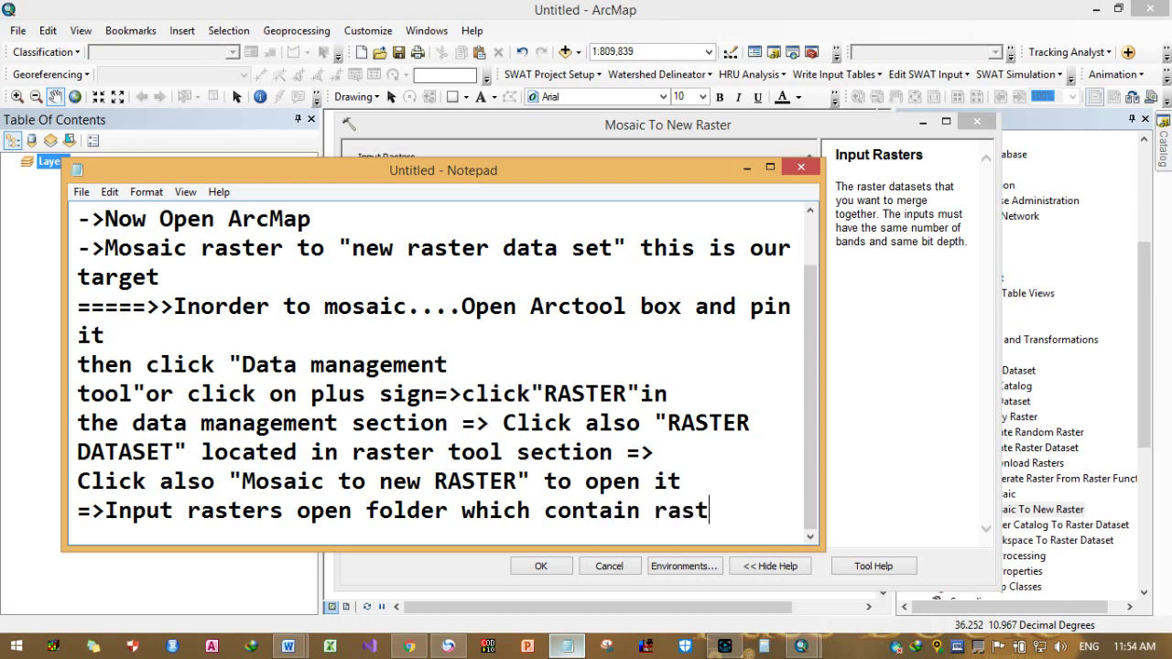
{"action": "type", "text": "ers and "}
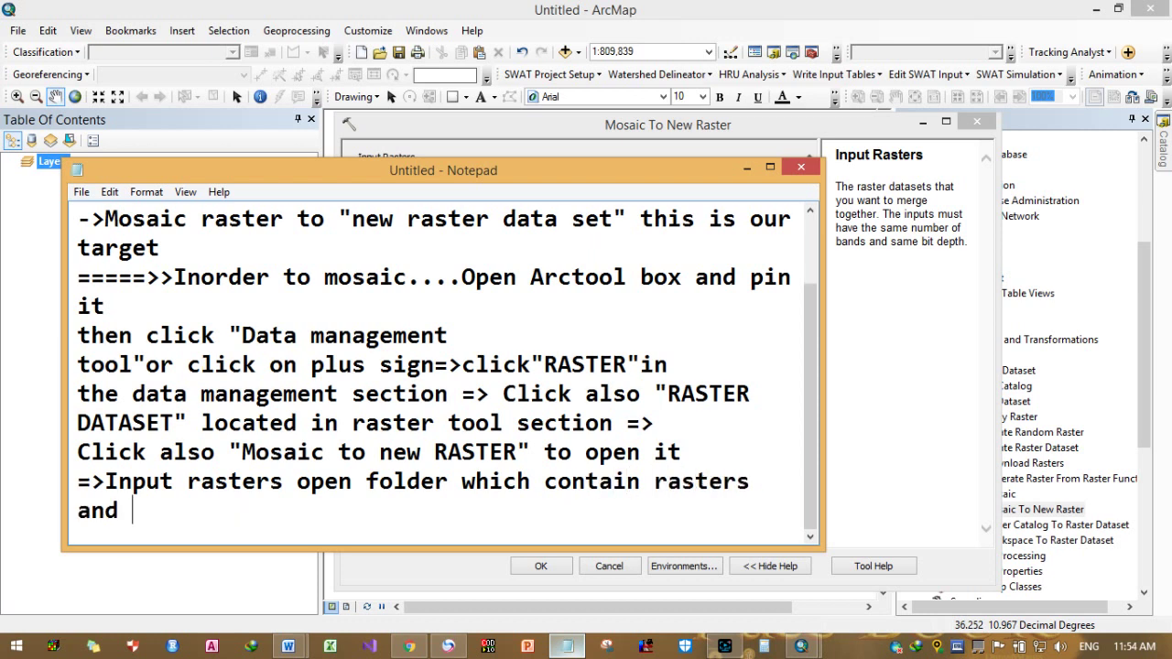
{"action": "type", "text": "click "}
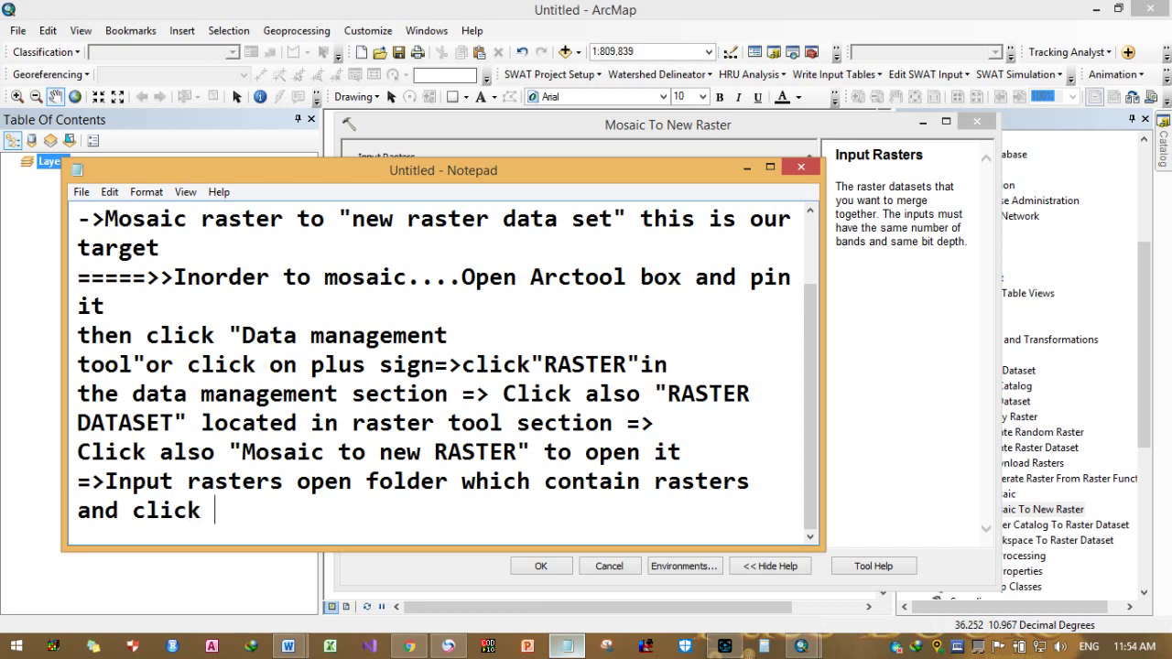
{"action": "type", "text": "Add"}
{"action": "key", "text": "Return"}
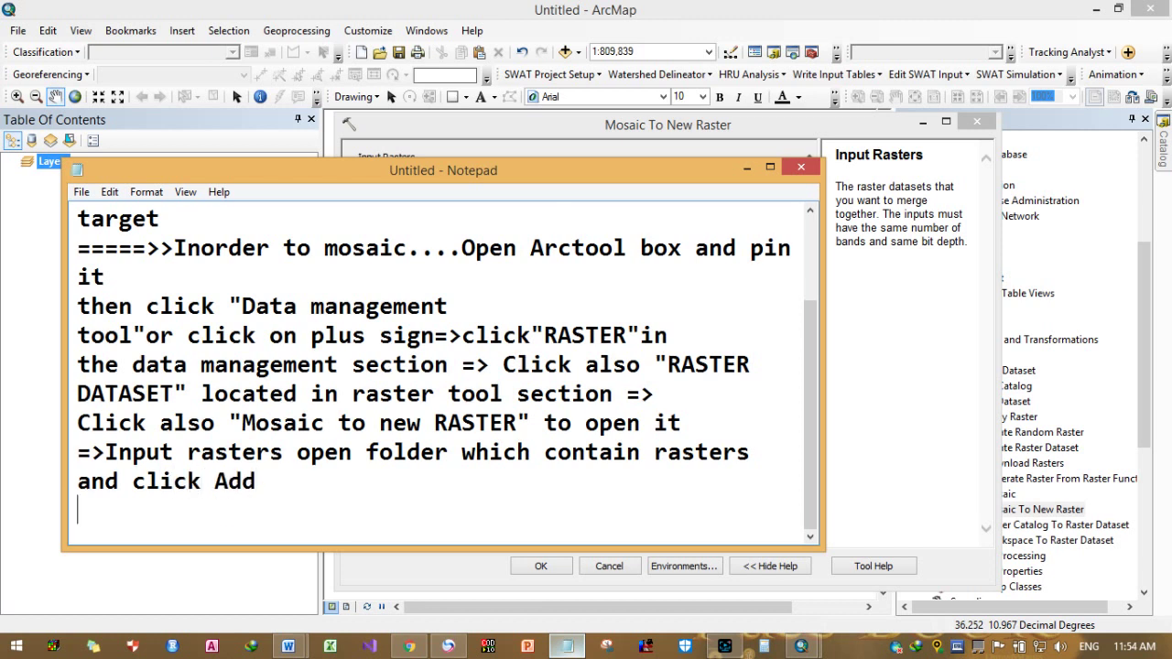
Step: After checking the tool's next parameter, add the line "=>Output Location select folder in which mosaic raster can be saved" and start another with "=>"
{"action": "type", "text": "=>"}
{"action": "left_click", "coordinate": [751, 120]}
{"action": "left_click", "coordinate": [451, 269]}
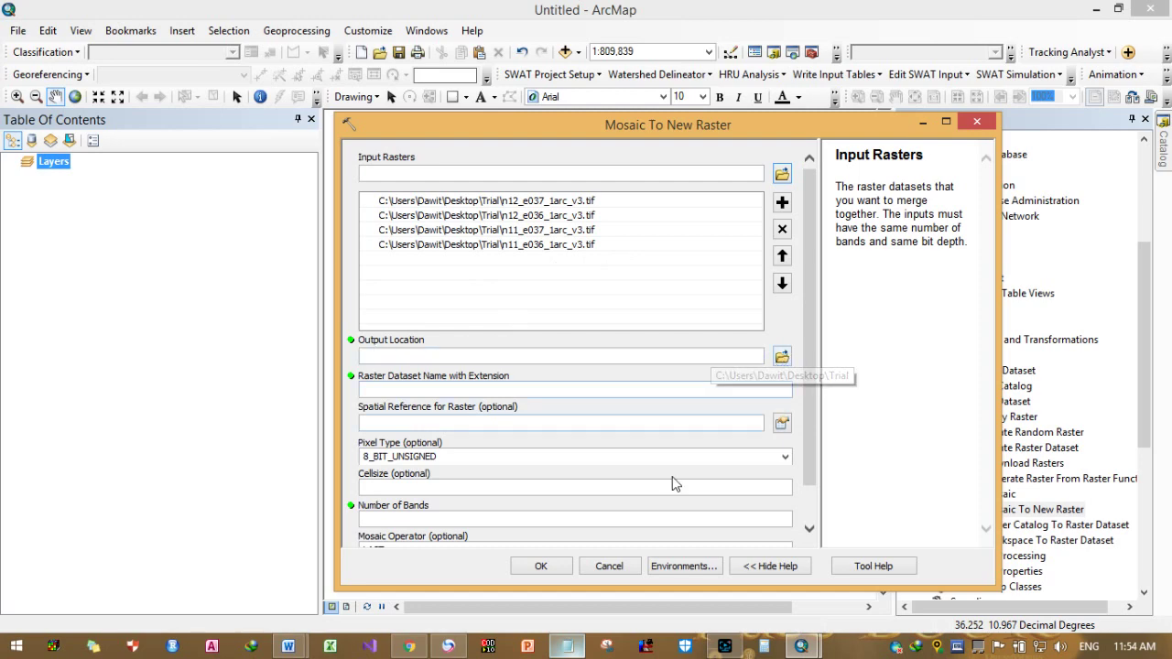
{"action": "left_click", "coordinate": [562, 637]}
{"action": "type", "text": "Op"}
{"action": "key", "text": "BackSpace"}
{"action": "type", "text": "u"}
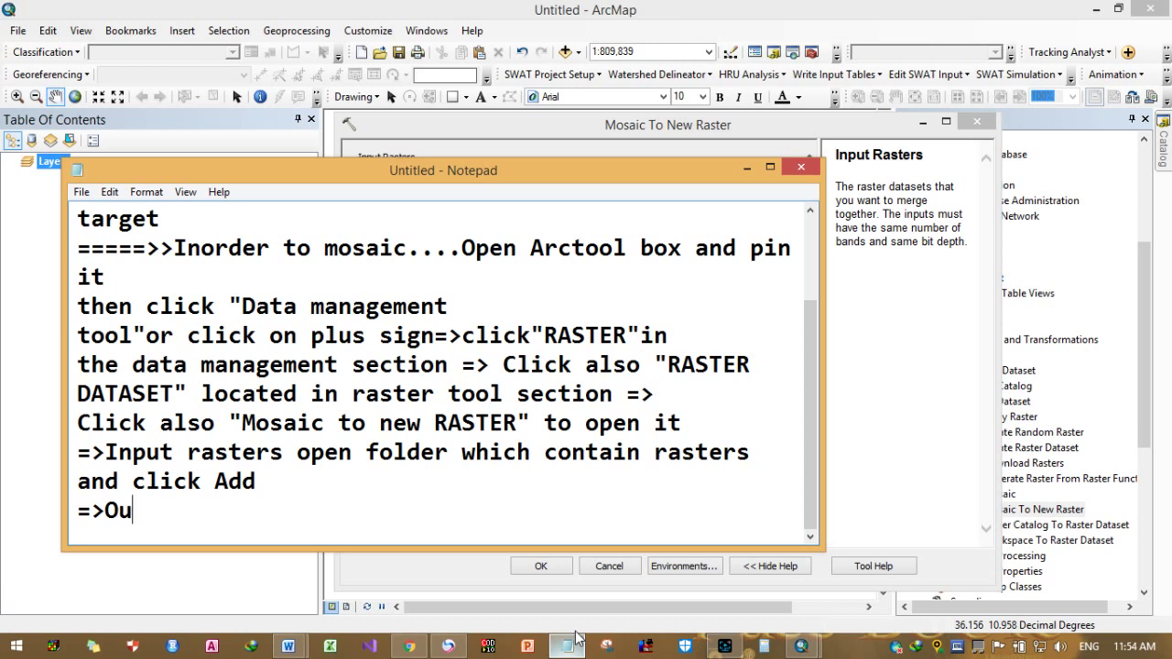
{"action": "type", "text": "tput Locat"}
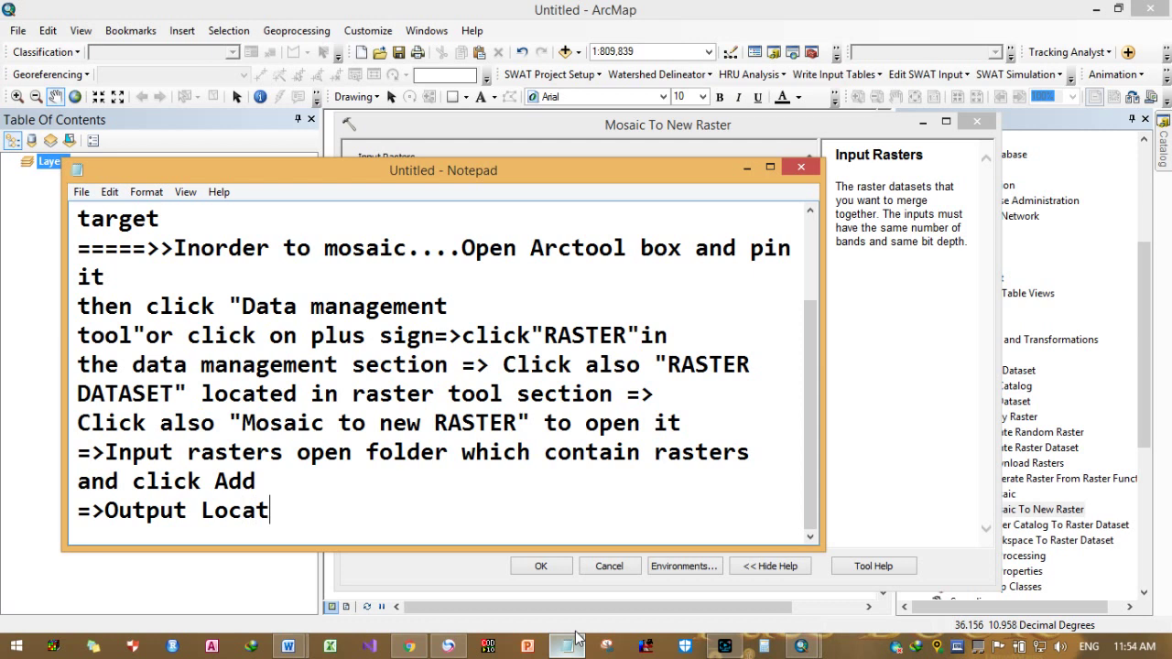
{"action": "type", "text": "ion select folder in which "}
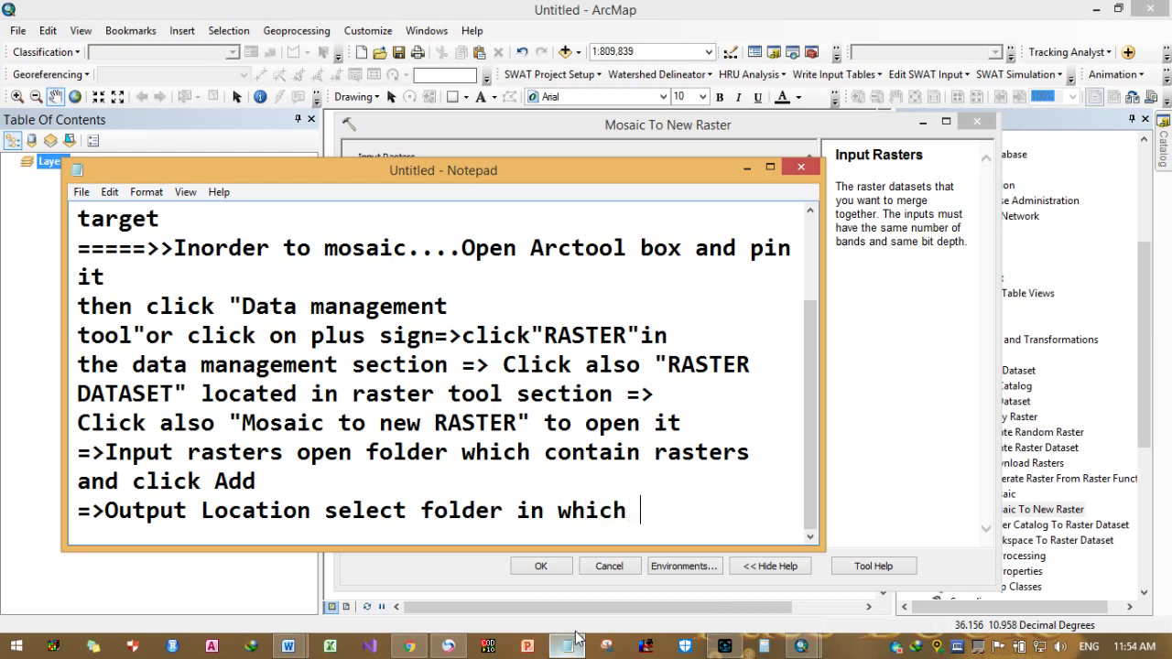
{"action": "type", "text": "mosaic"}
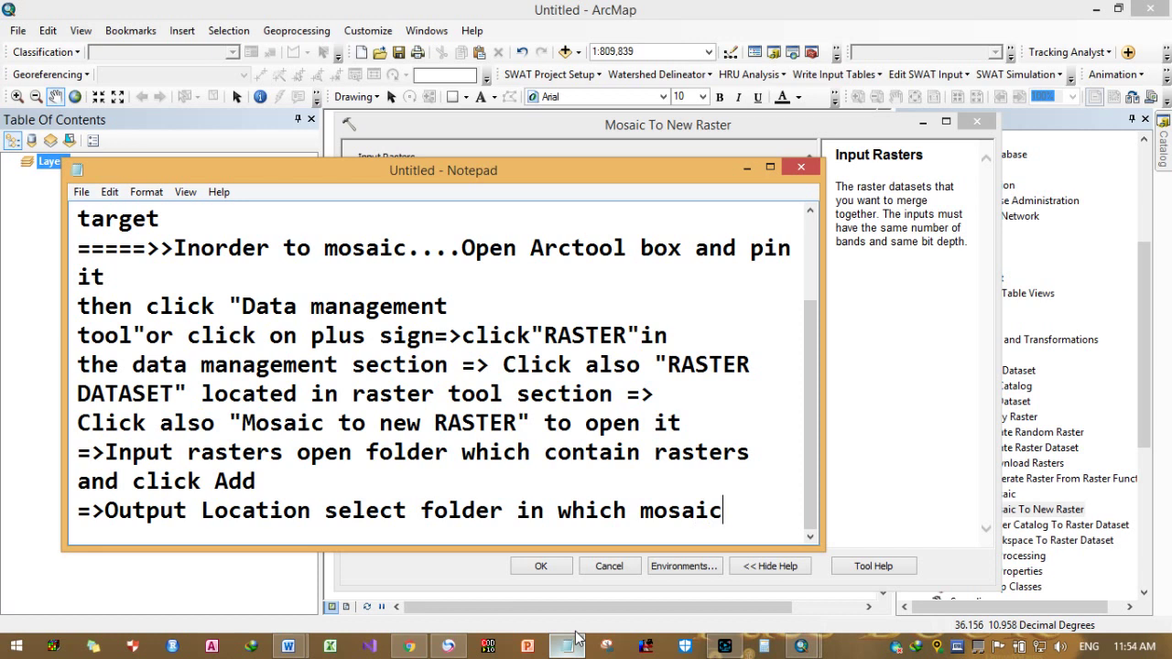
{"action": "type", "text": " raster b"}
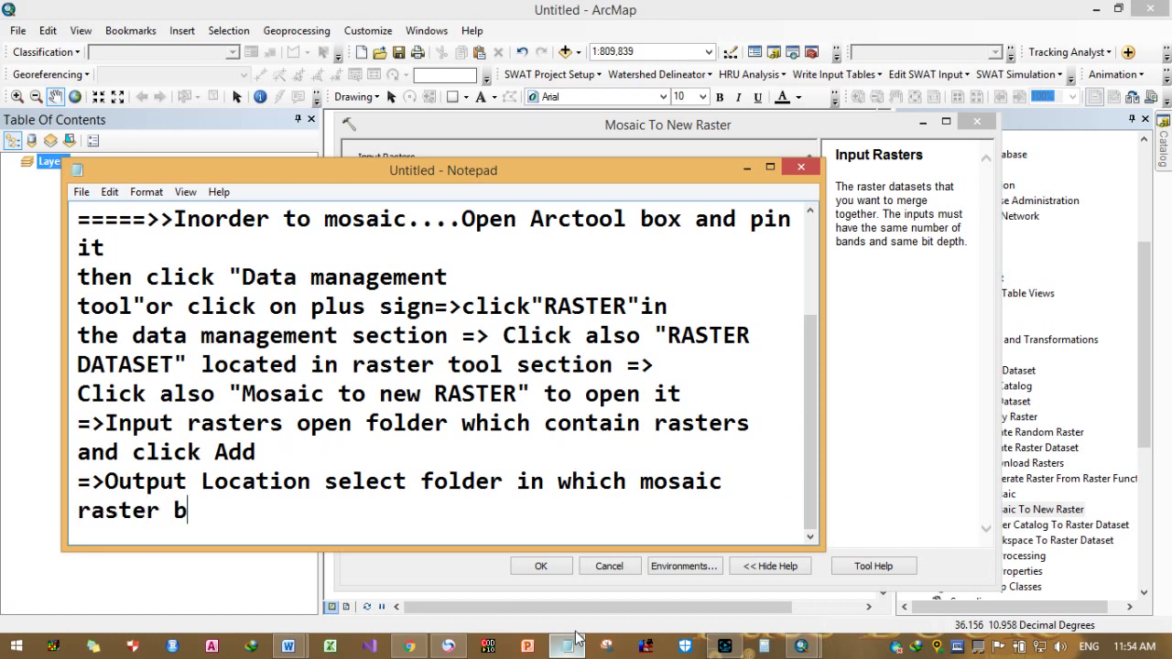
{"action": "key", "text": "BackSpace"}
{"action": "type", "text": "can be saved"}
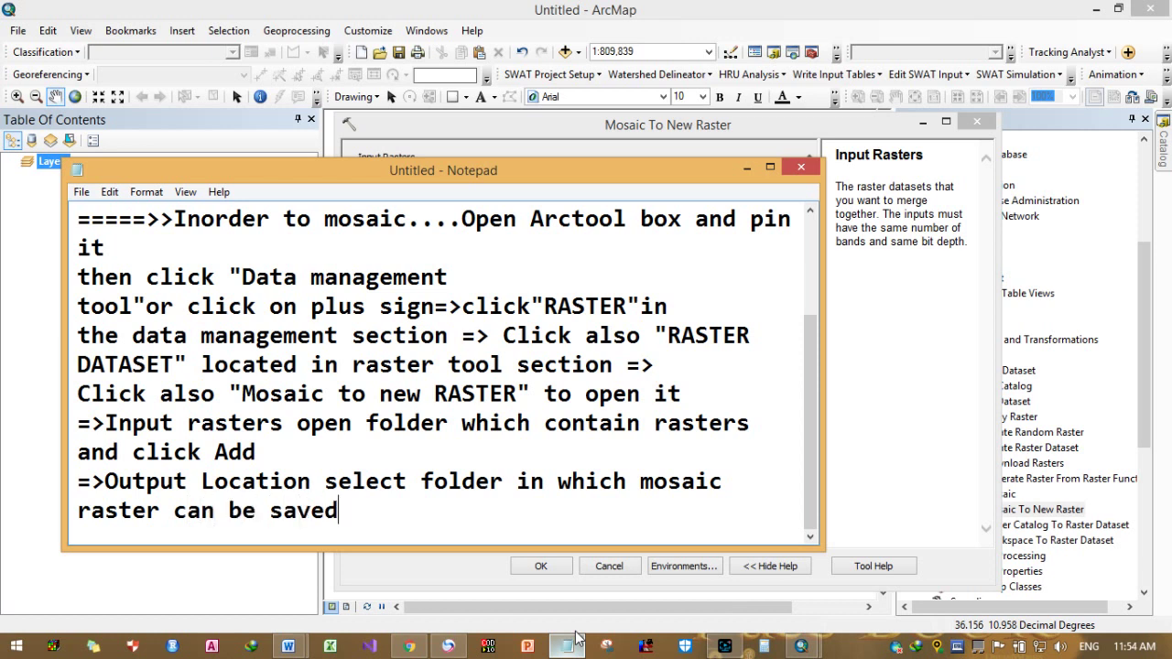
{"action": "key", "text": "Return"}
{"action": "type", "text": "=>"}
Step: Switch to ArcMap and set the Mosaic To New Raster output location to the Trial folder on the Desktop
{"action": "left_click", "coordinate": [730, 21]}
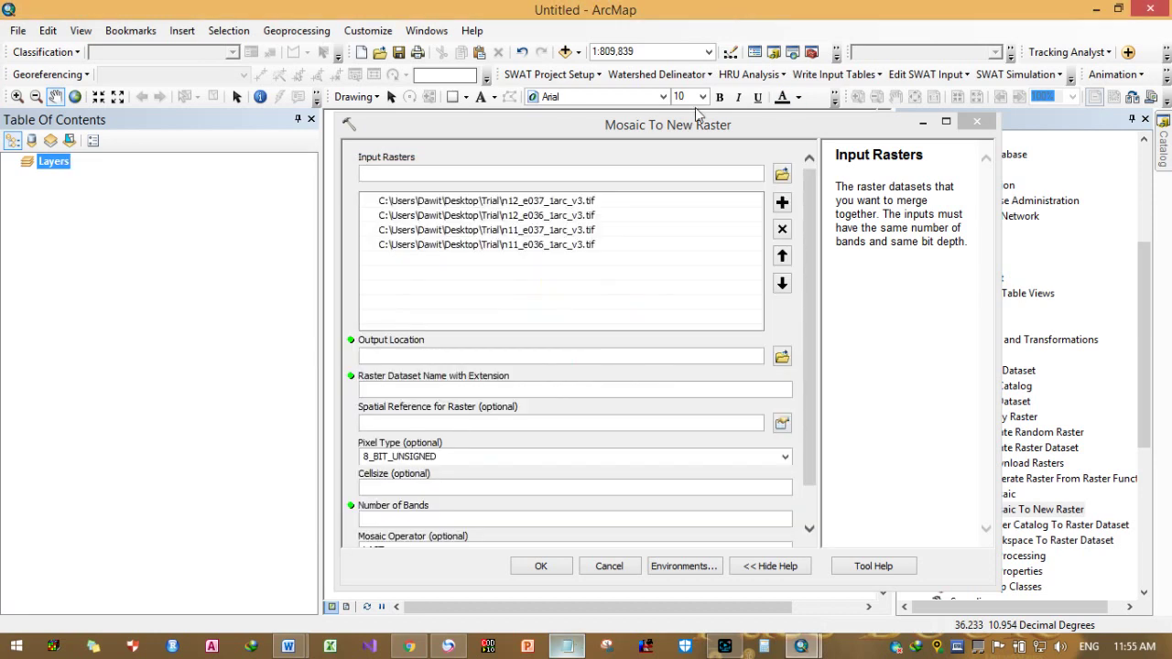
{"action": "left_click", "coordinate": [782, 357]}
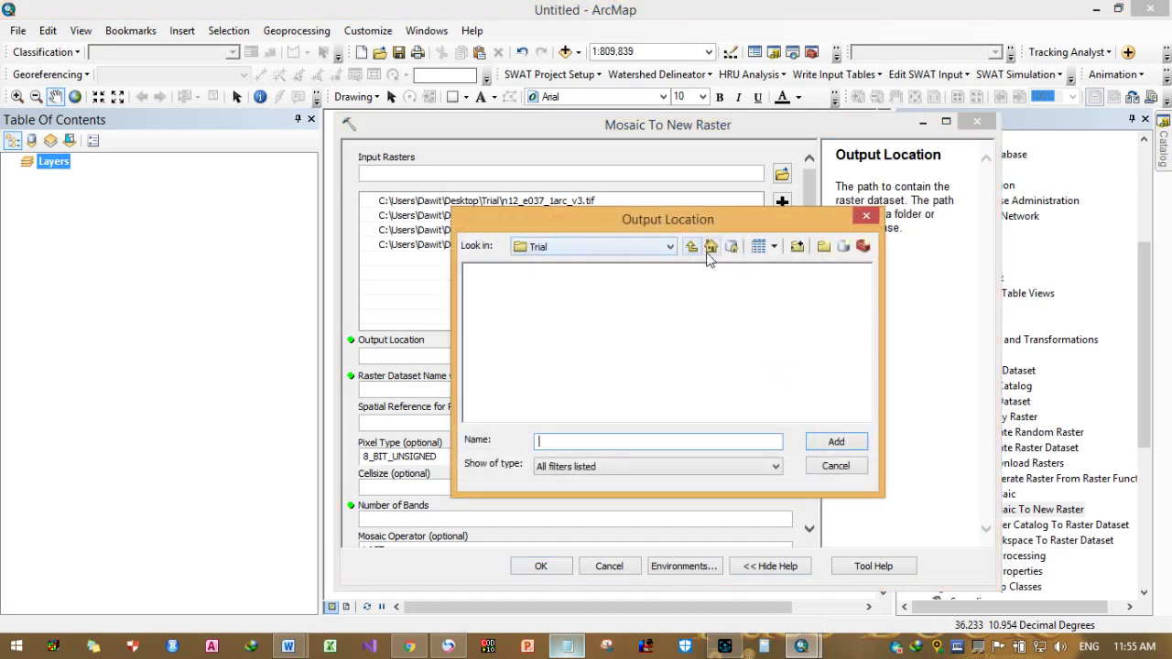
{"action": "left_click", "coordinate": [691, 246]}
{"action": "left_click", "coordinate": [492, 376]}
{"action": "left_click", "coordinate": [829, 442]}
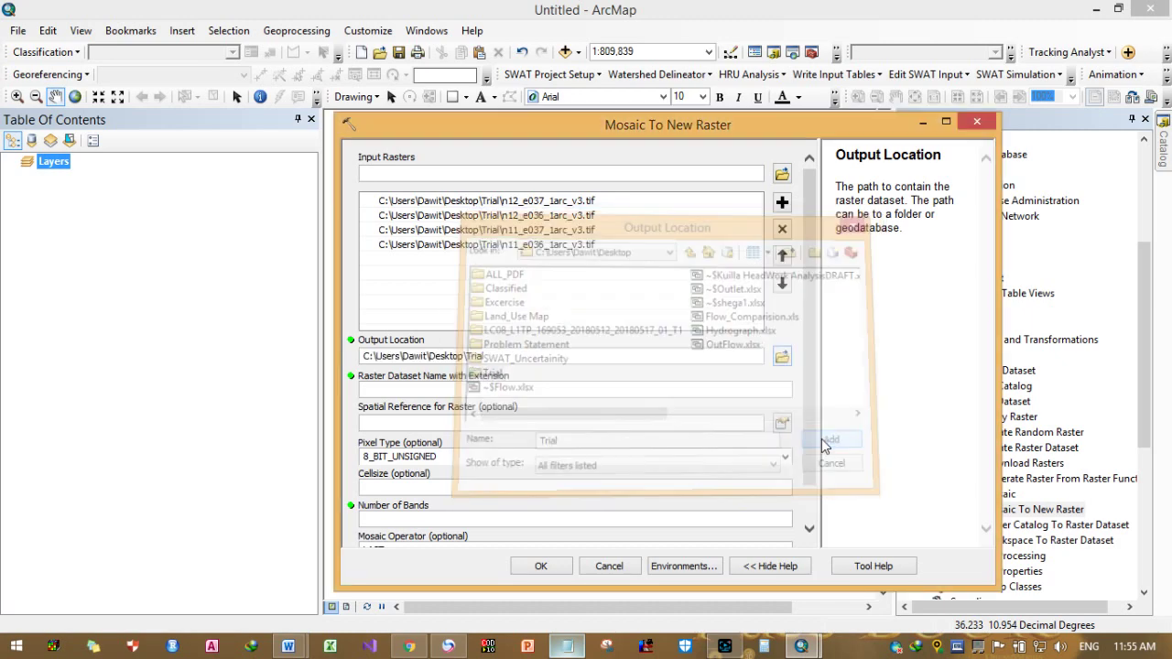
Step: In the Notepad notes, write "Raster Dataset Name with extension = Give your interested name" after the last "=>" and highlight the parameter name
{"action": "left_click", "coordinate": [438, 389]}
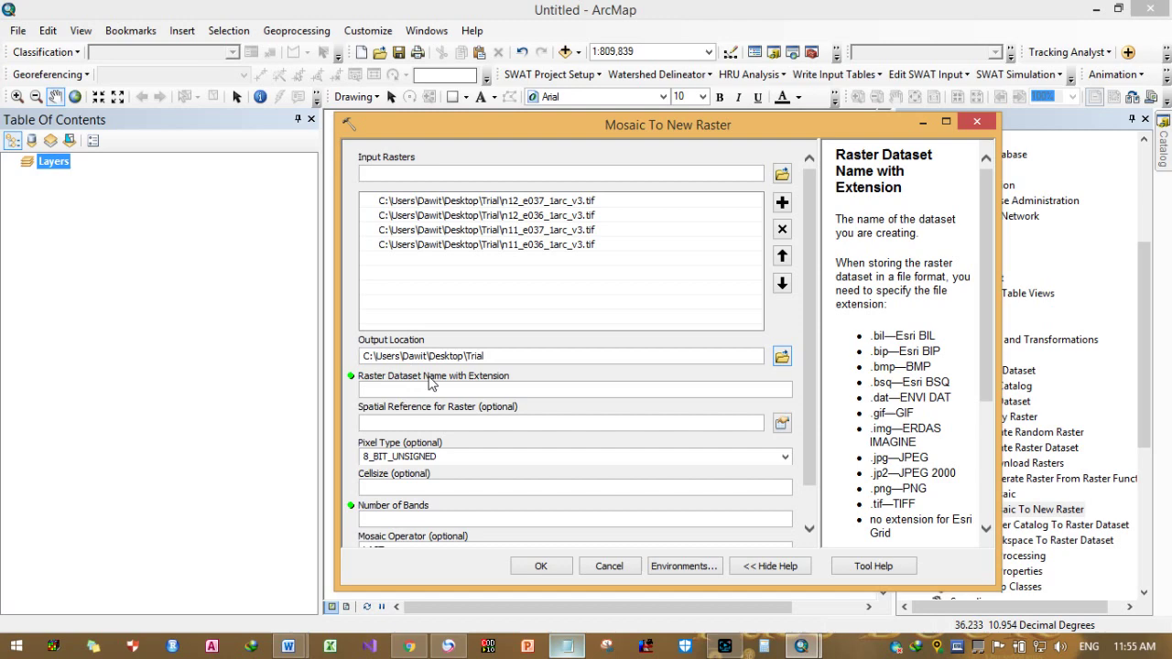
{"action": "left_click", "coordinate": [573, 646]}
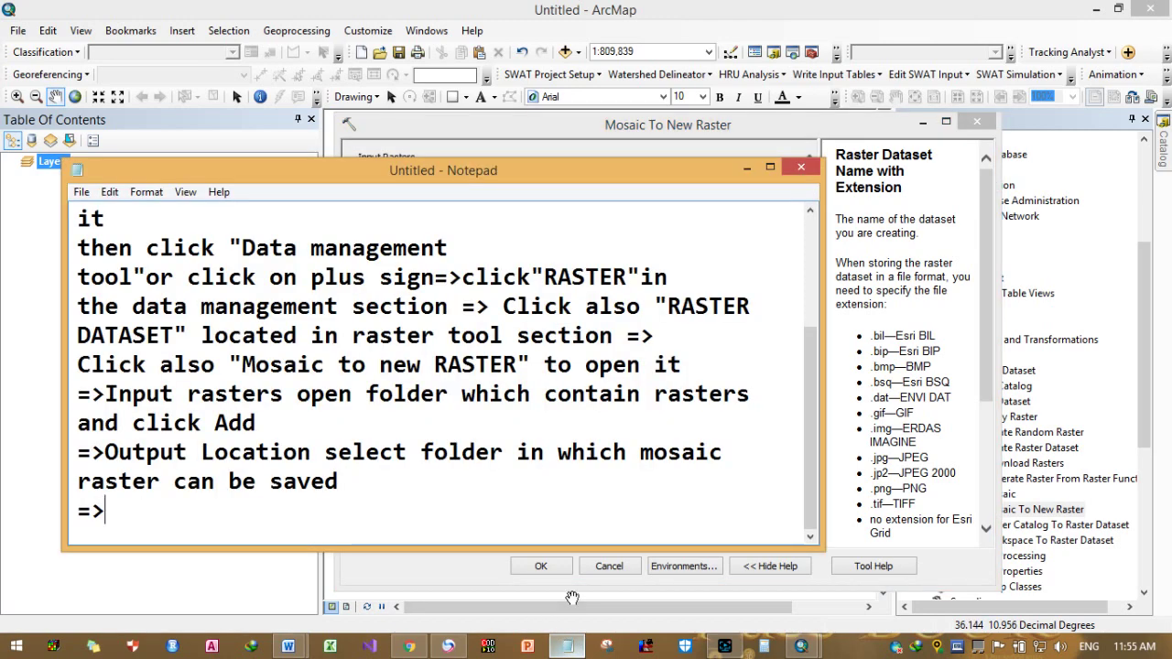
{"action": "left_click_drag", "start_coordinate": [670, 177], "coordinate": [793, 486]}
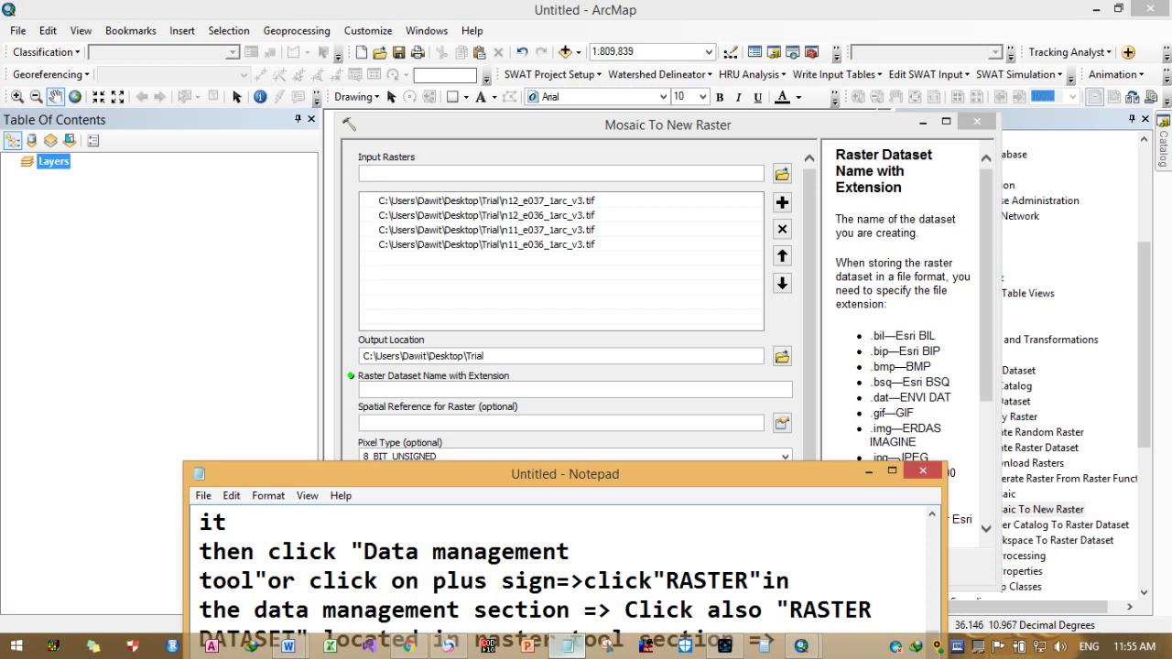
{"action": "scroll", "coordinate": [535, 582], "scroll_direction": "down", "scroll_amount": 1}
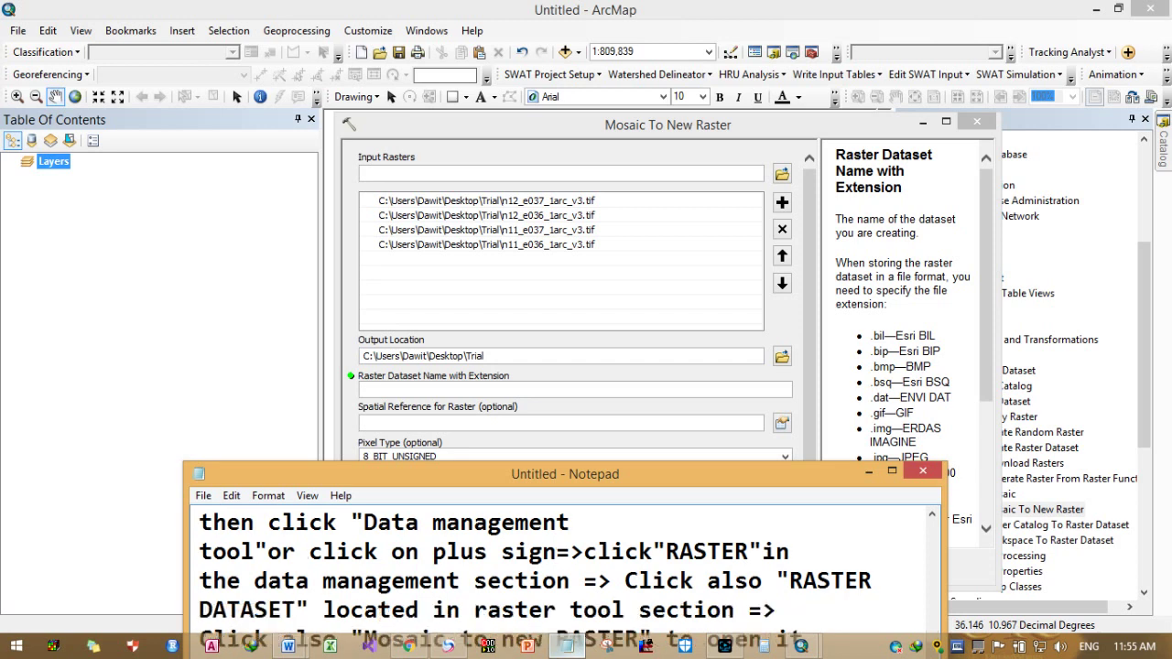
{"action": "left_click_drag", "start_coordinate": [770, 480], "coordinate": [839, 161]}
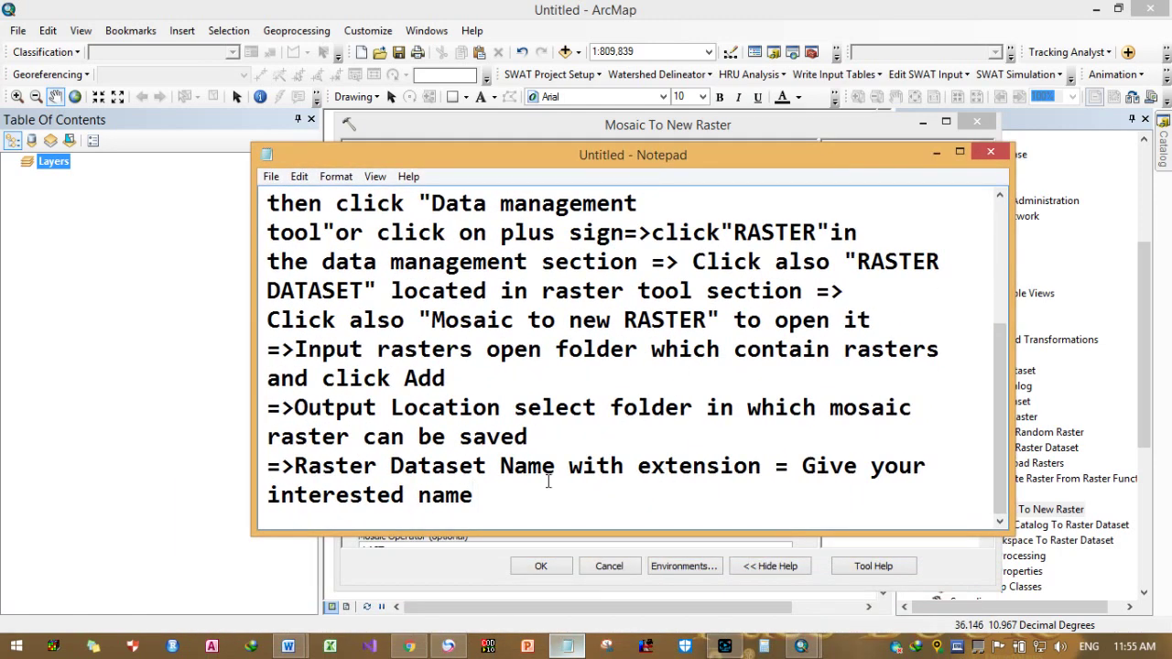
{"action": "left_click_drag", "start_coordinate": [294, 466], "coordinate": [762, 474]}
Step: Move the notes clear of the Mosaic To New Raster dialog and name the output raster dataset Combind
{"action": "left_click_drag", "start_coordinate": [804, 165], "coordinate": [750, 511]}
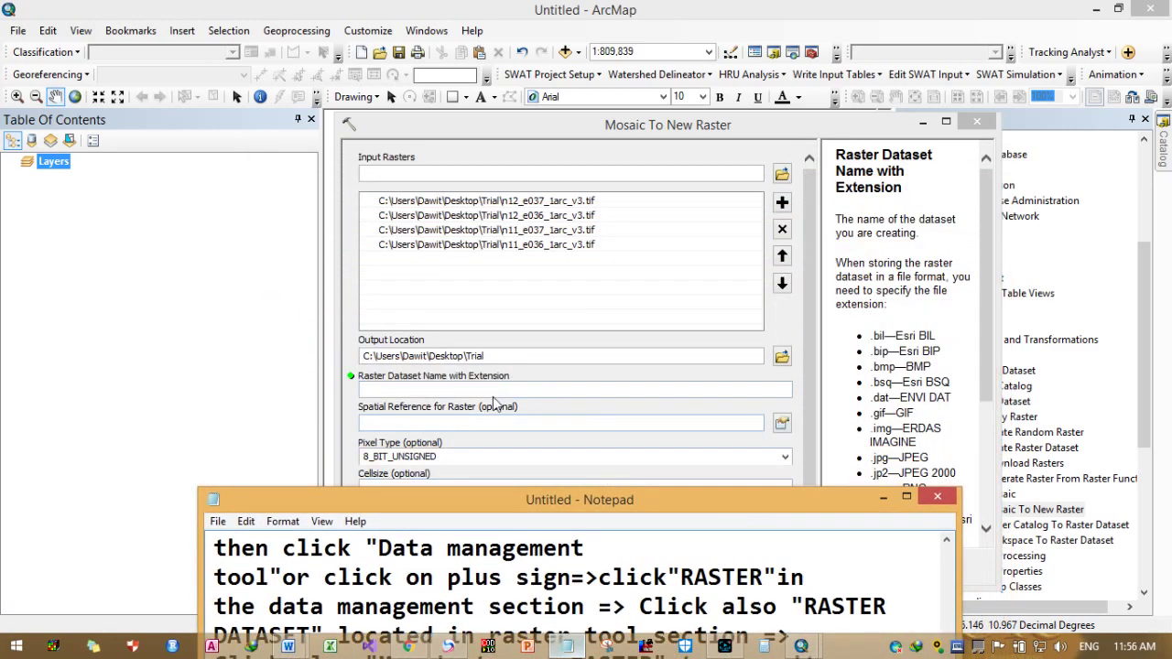
{"action": "left_click", "coordinate": [493, 390]}
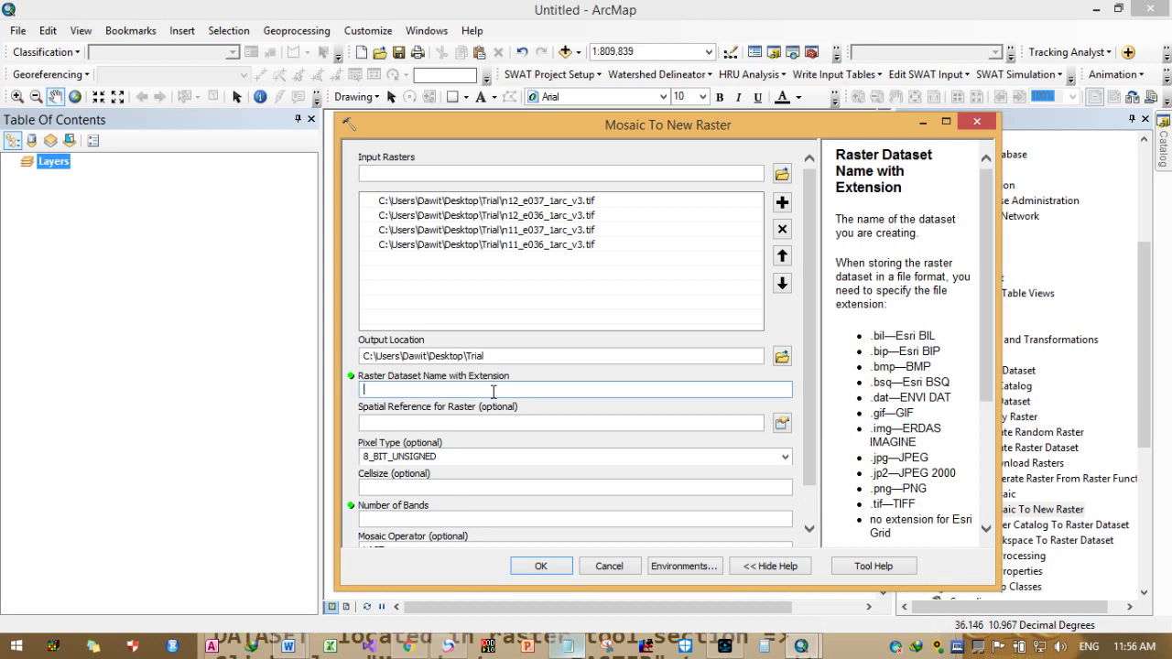
{"action": "type", "text": "m"}
{"action": "key", "text": "BackSpace"}
{"action": "key", "text": "BackSpace"}
{"action": "key", "text": "BackSpace"}
Step: Set the output raster's spatial reference to the favorite WGS 1984 UTM Zone 37N
{"action": "left_click", "coordinate": [423, 423]}
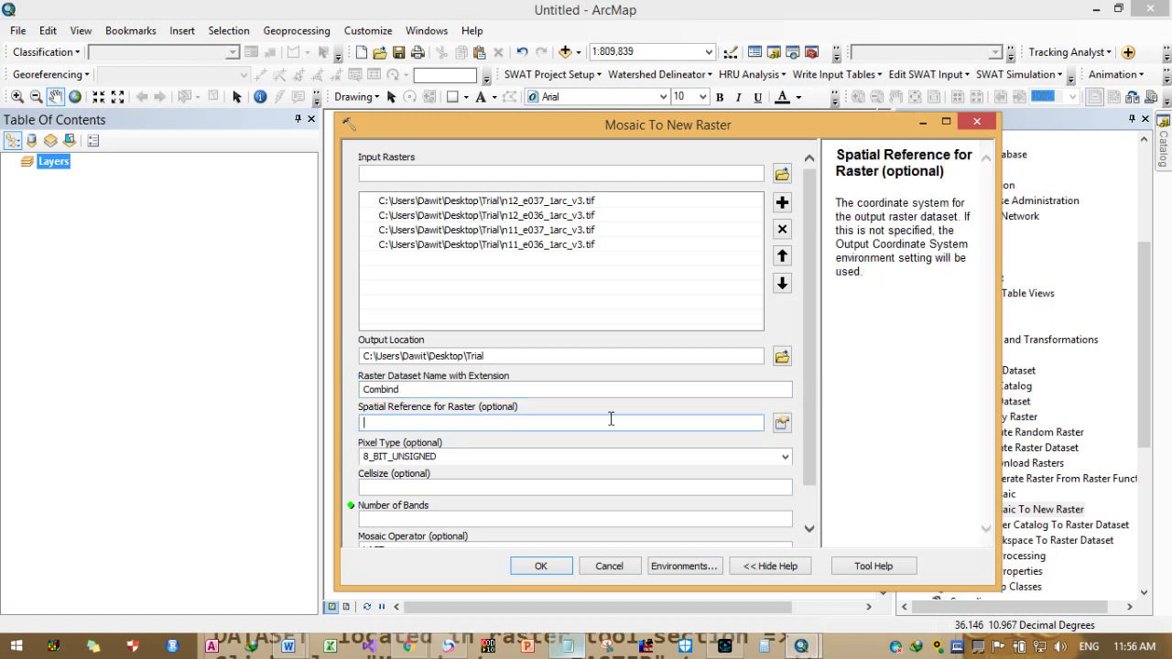
{"action": "left_click", "coordinate": [782, 423]}
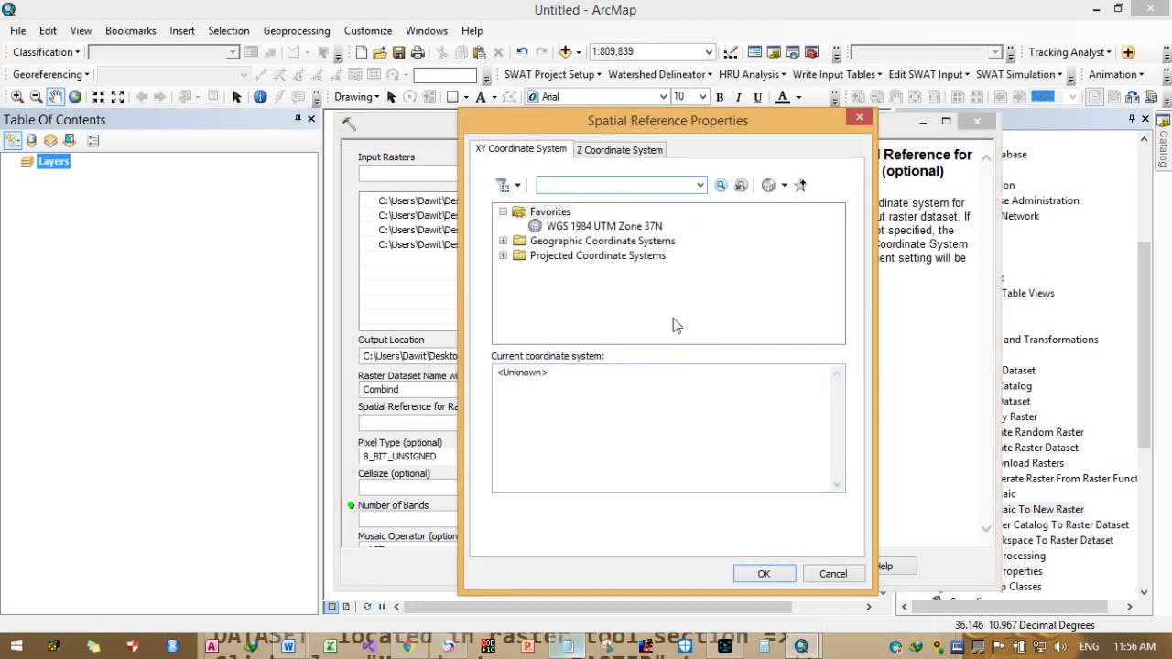
{"action": "left_click", "coordinate": [646, 227]}
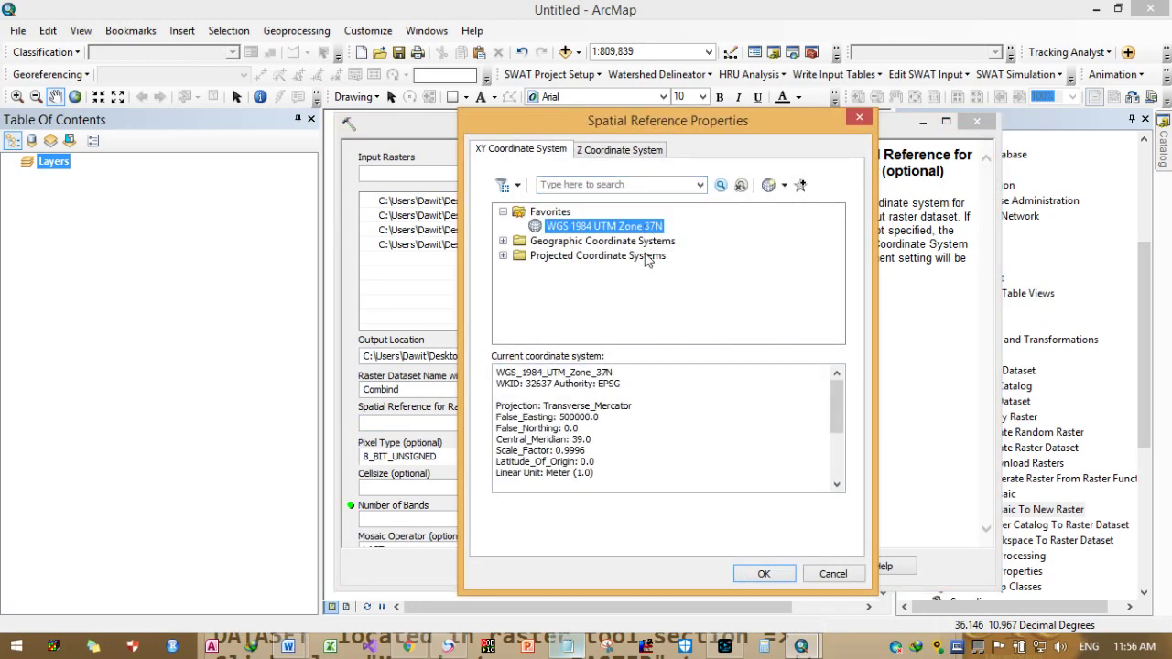
{"action": "left_click", "coordinate": [764, 574]}
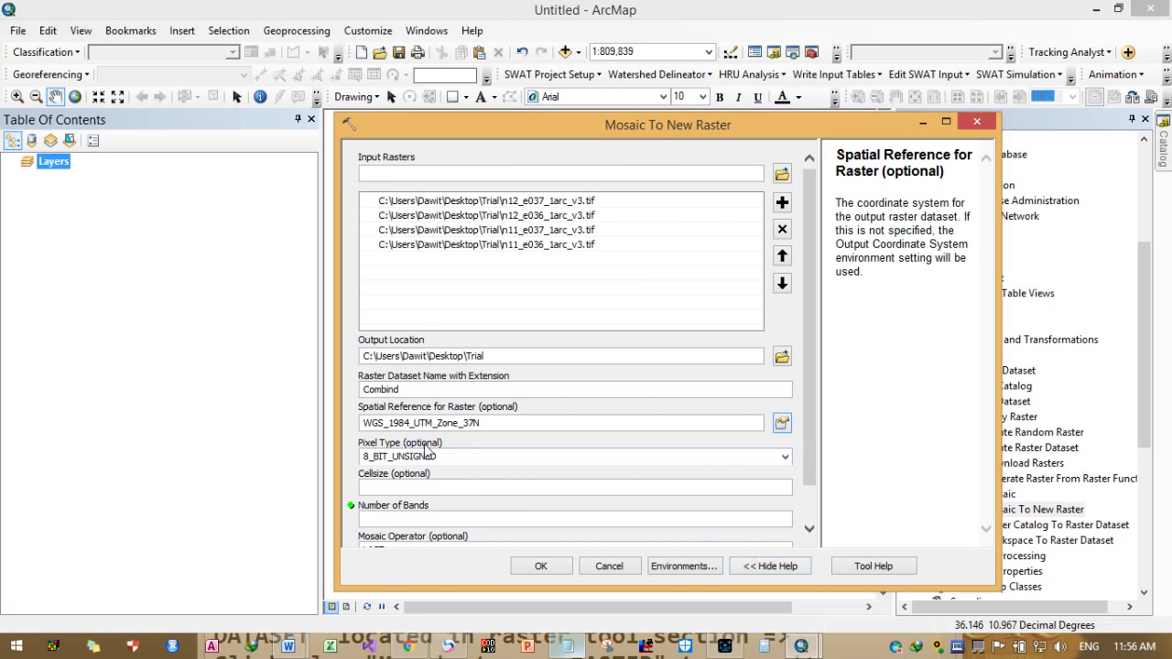
Step: Set the output cell size to 30 and the number of bands to 1 in Mosaic To New Raster
{"action": "left_click", "coordinate": [443, 488]}
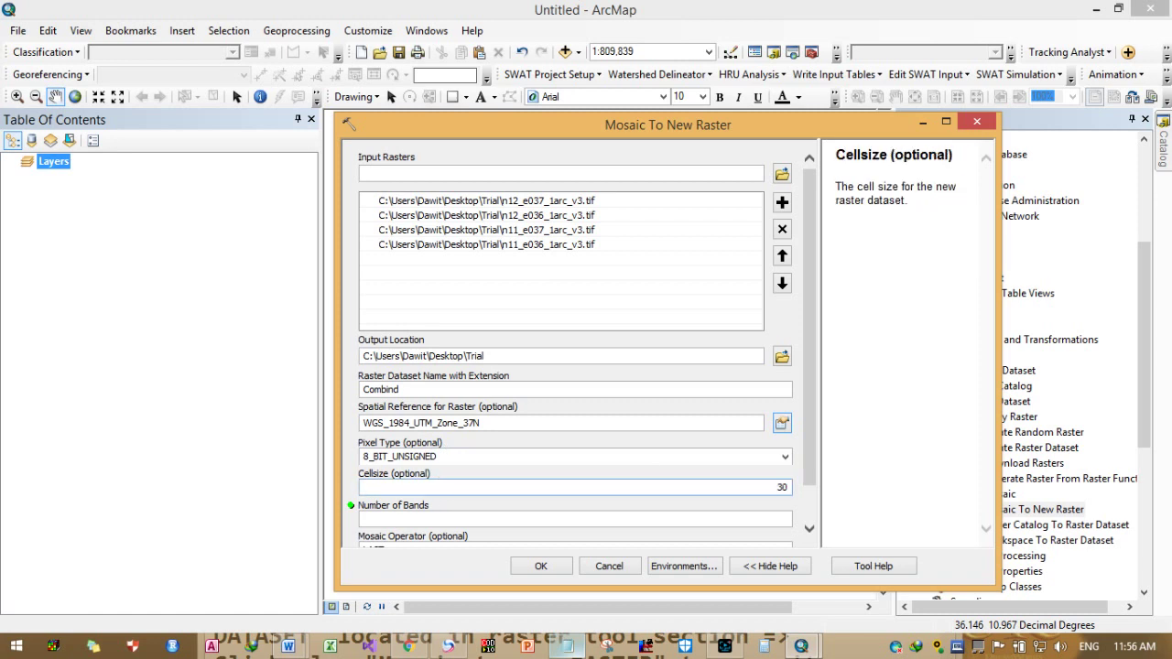
{"action": "left_click", "coordinate": [405, 525]}
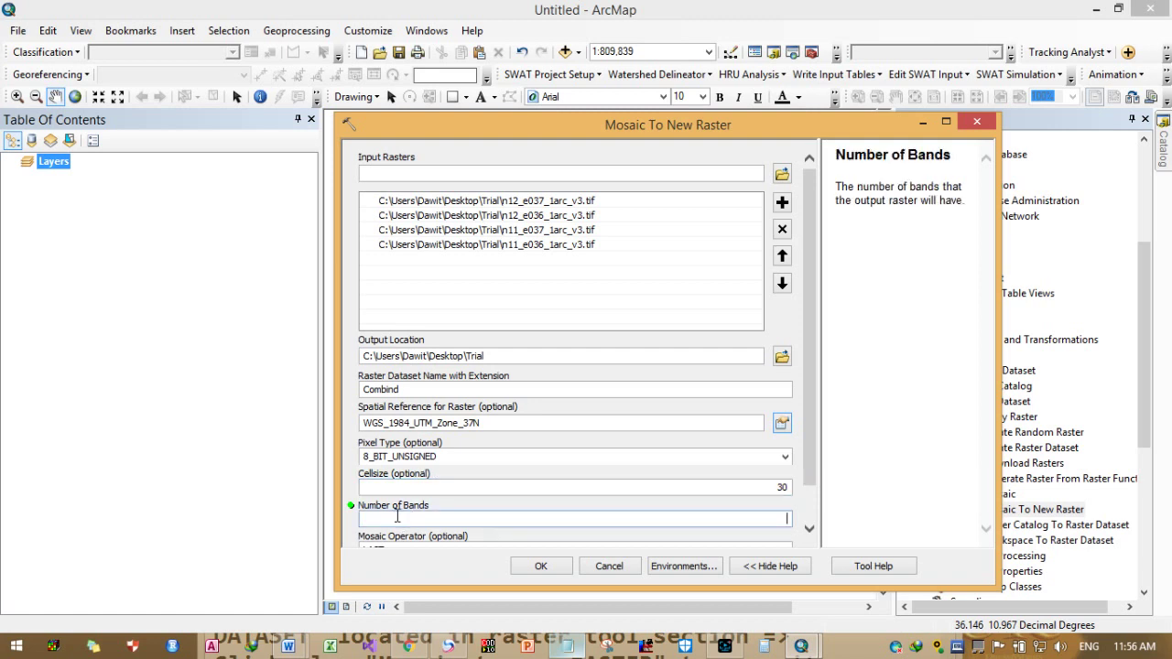
{"action": "type", "text": "1"}
Step: Switch to the Notepad notes and add the line "=> Number of Band=1" below the raster dataset name entry
{"action": "left_click", "coordinate": [567, 645]}
{"action": "left_click_drag", "start_coordinate": [589, 512], "coordinate": [587, 153]}
{"action": "left_click", "coordinate": [430, 499]}
{"action": "key", "text": "Return"}
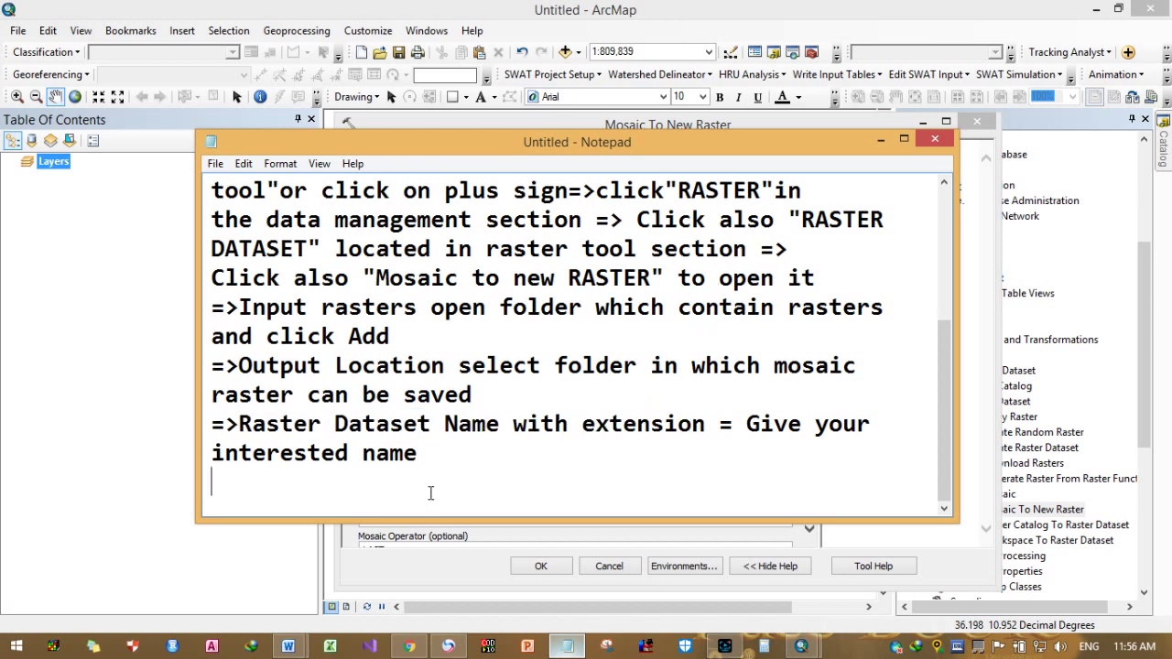
{"action": "type", "text": "=> Number of Band=1"}
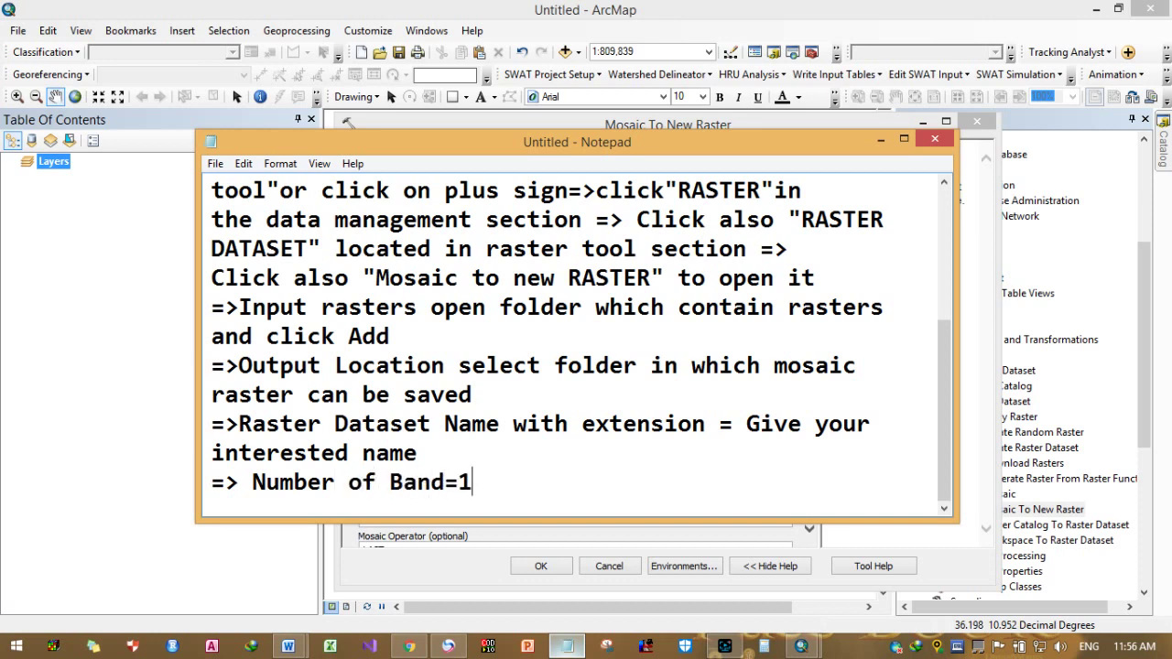
Step: Return to ArcMap and clear the optional cell size value in Mosaic To New Raster
{"action": "left_click", "coordinate": [579, 7]}
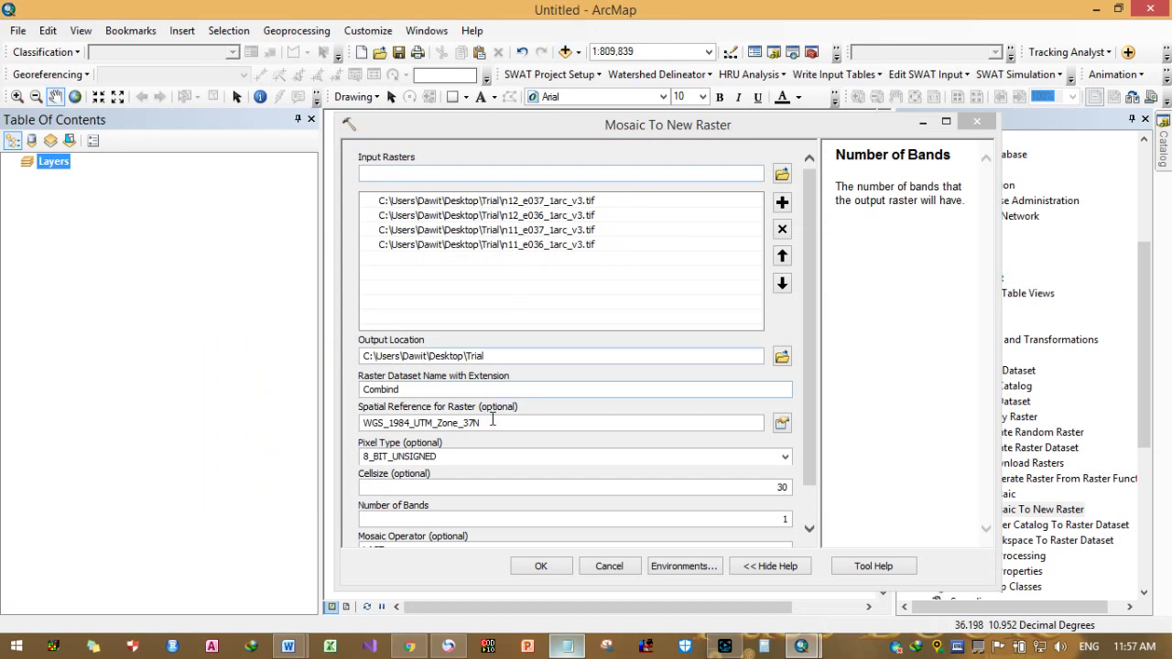
{"action": "left_click", "coordinate": [442, 485]}
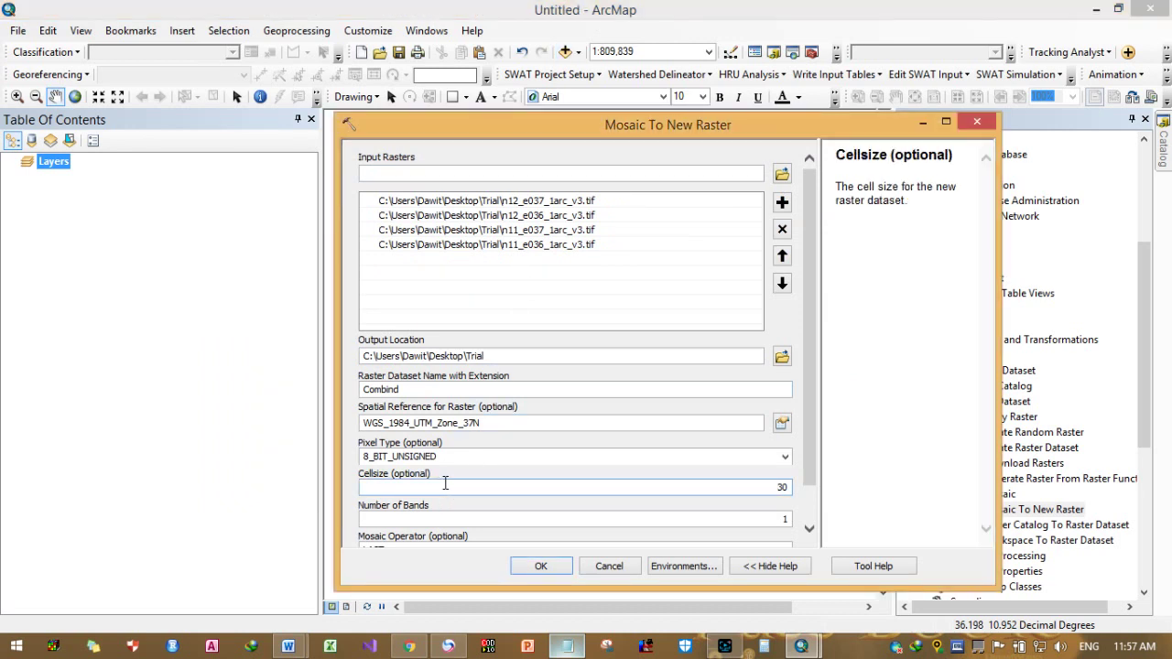
{"action": "double_click", "coordinate": [780, 486]}
{"action": "key", "text": "BackSpace"}
Step: In the Notepad notes, add the line "=>Cell size =optional so leave as it is =...." below the band entry
{"action": "left_click", "coordinate": [567, 646]}
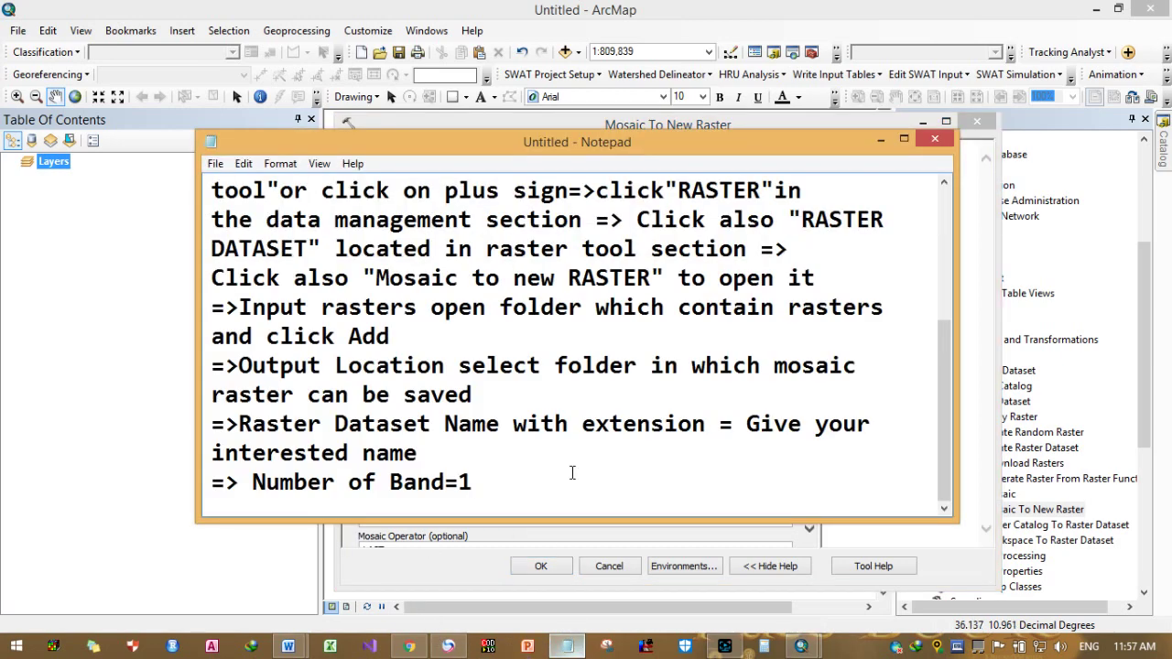
{"action": "key", "text": "Return"}
{"action": "type", "text": "=>Cell ci"}
{"action": "key", "text": "BackSpace"}
{"action": "key", "text": "BackSpace"}
{"action": "type", "text": "size =opteio"}
{"action": "key", "text": "BackSpace"}
{"action": "key", "text": "BackSpace"}
{"action": "key", "text": "BackSpace"}
{"action": "type", "text": "ion"}
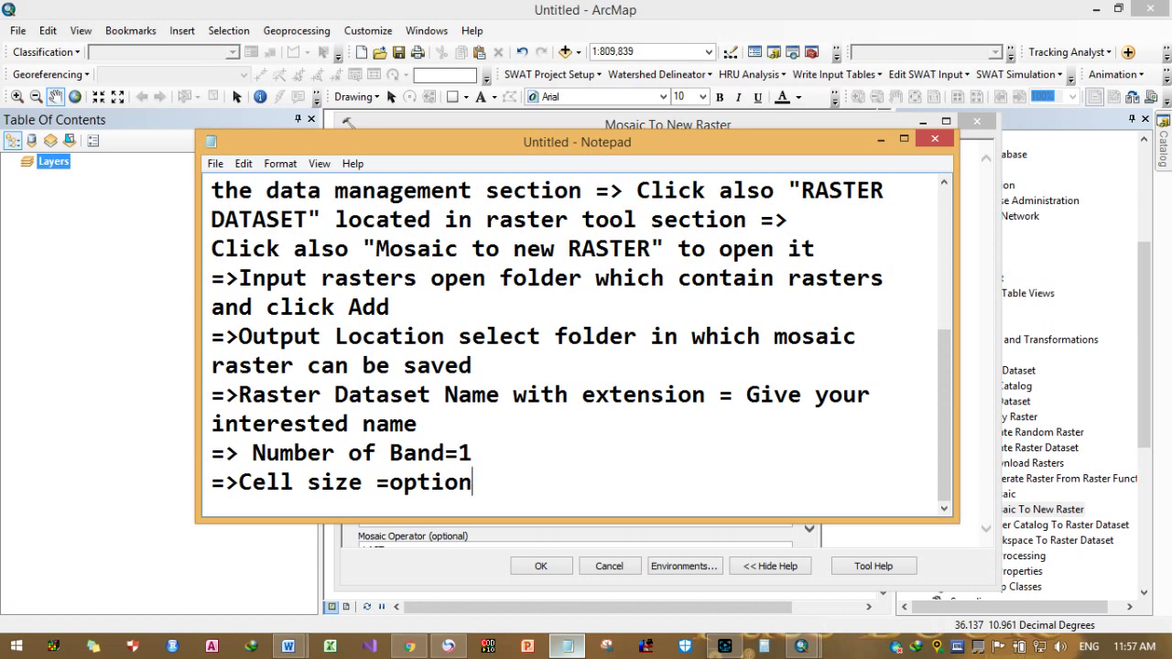
{"action": "type", "text": "al so "}
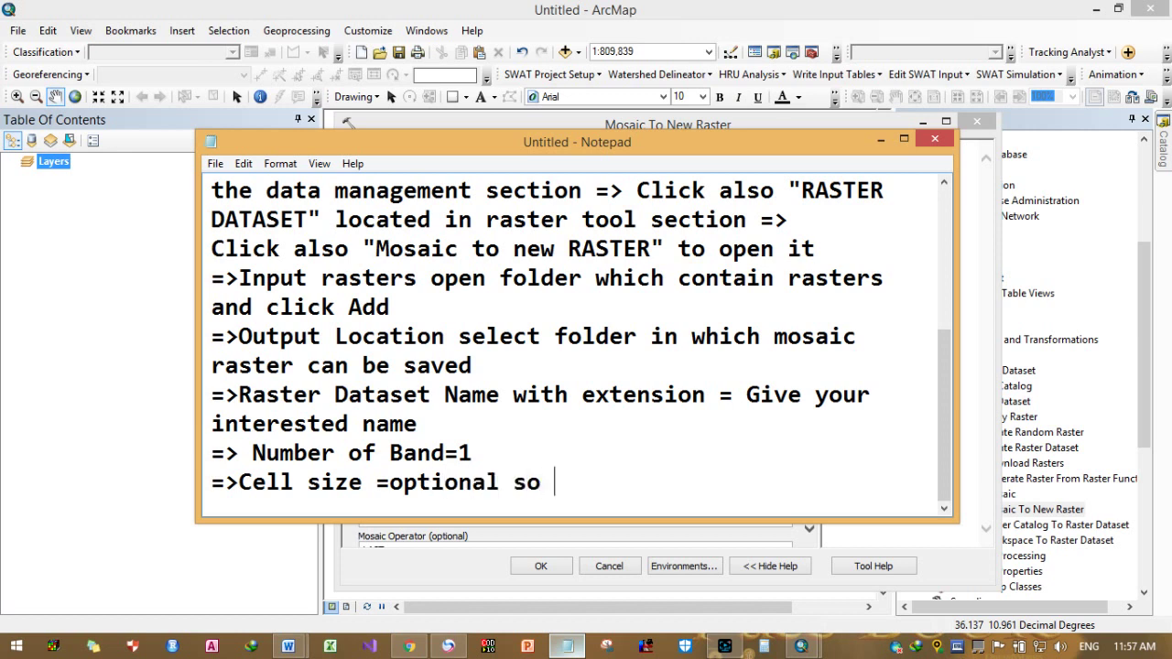
{"action": "type", "text": "leave as"}
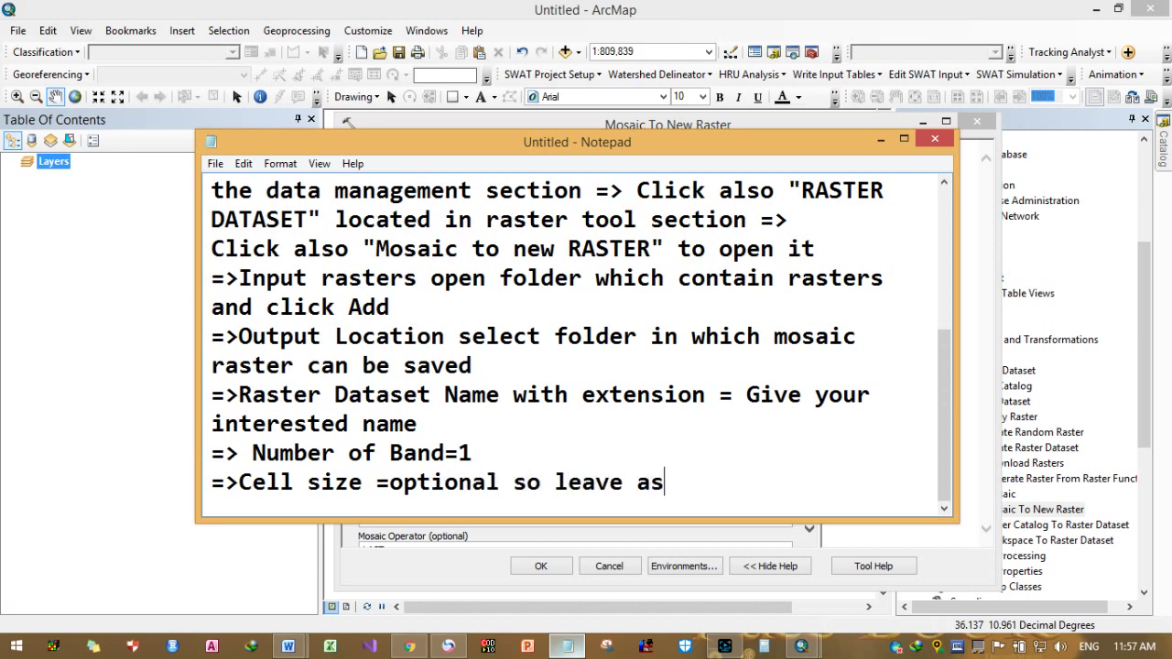
{"action": "type", "text": " it is ="}
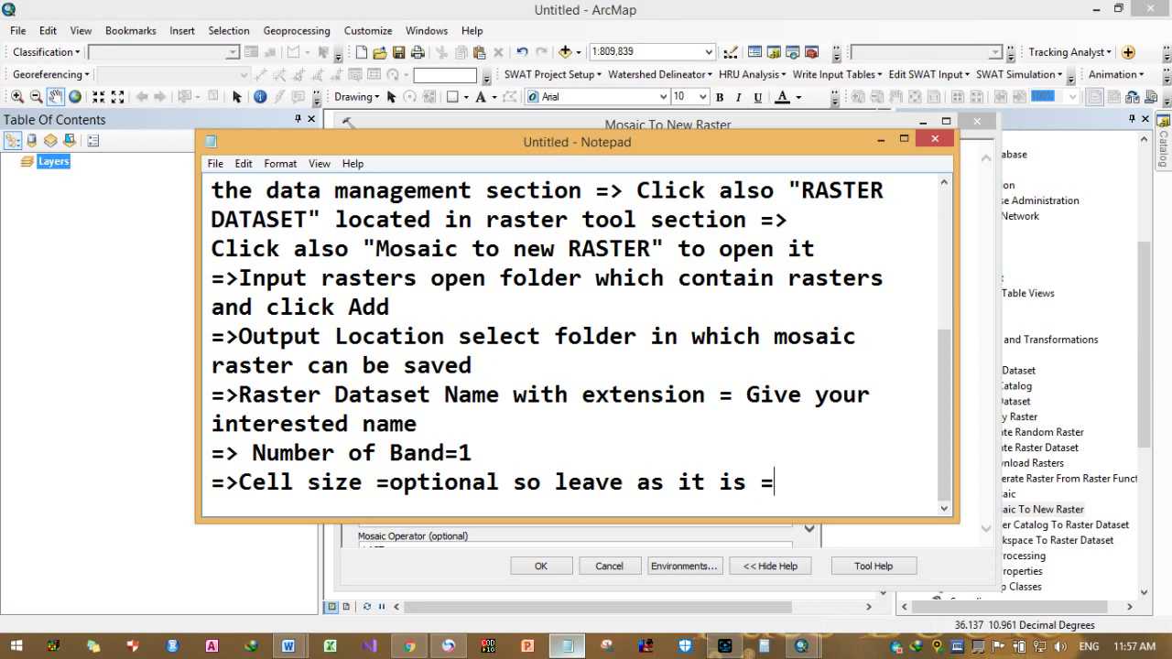
{"action": "type", "text": "...."}
Step: Start a new "=>" line in the notes and check the remaining Mosaic To New Raster parameters in ArcMap
{"action": "key", "text": "Return"}
{"action": "type", "text": "="}
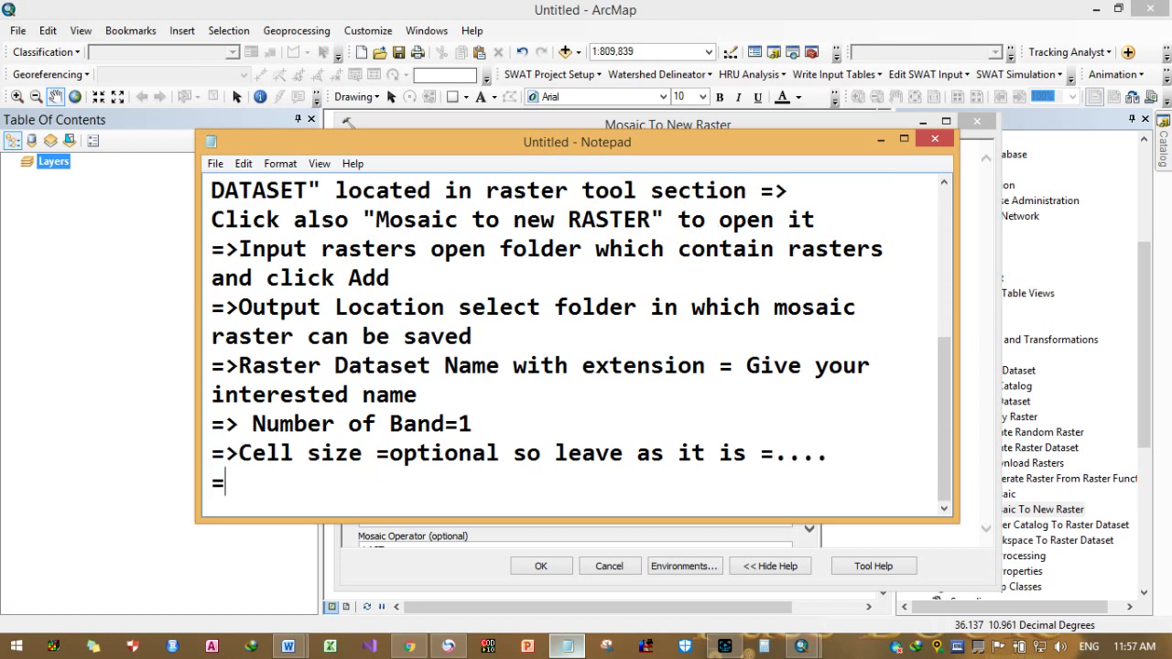
{"action": "type", "text": ">"}
{"action": "key", "text": "alt+Tab"}
{"action": "left_click", "coordinate": [435, 487]}
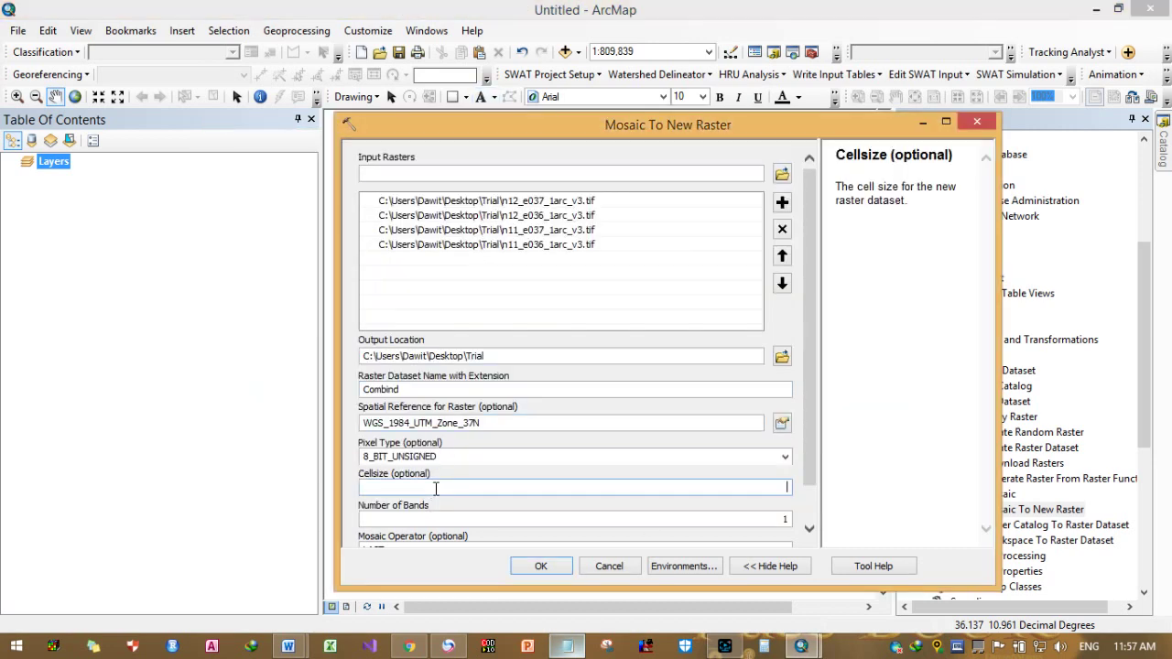
{"action": "scroll", "coordinate": [443, 502], "scroll_direction": "down", "scroll_amount": 1}
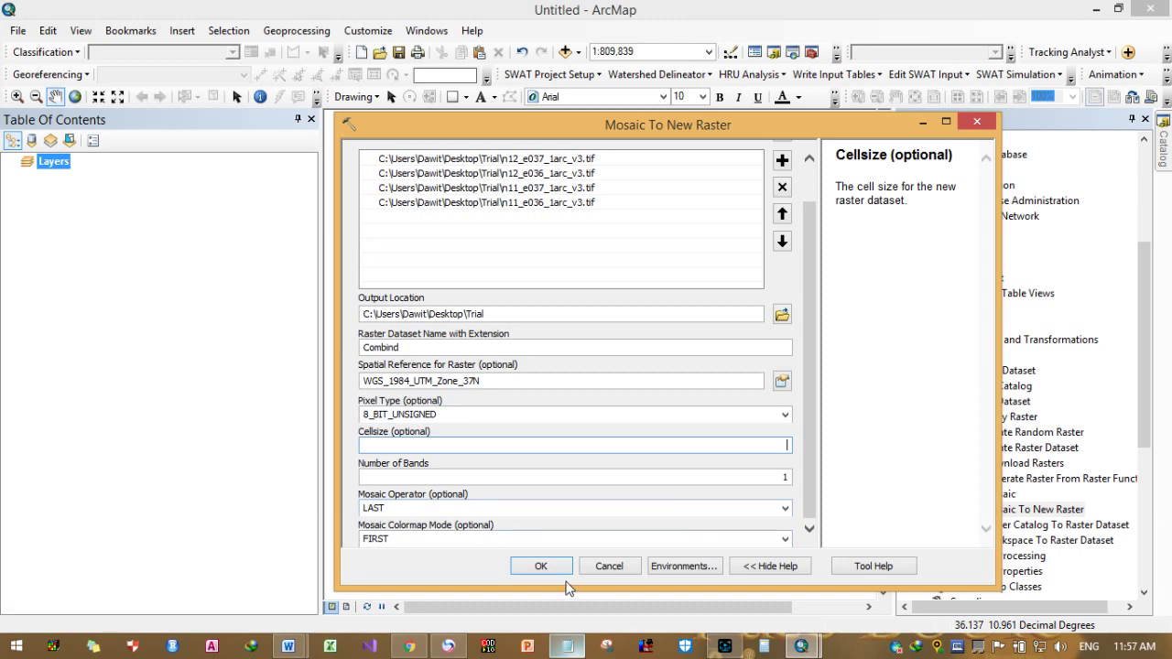
Step: Back in Notepad, write "Leave the rest as default and press Ok to complete" after the last "=>"
{"action": "left_click", "coordinate": [568, 646]}
{"action": "type", "text": "Leve"}
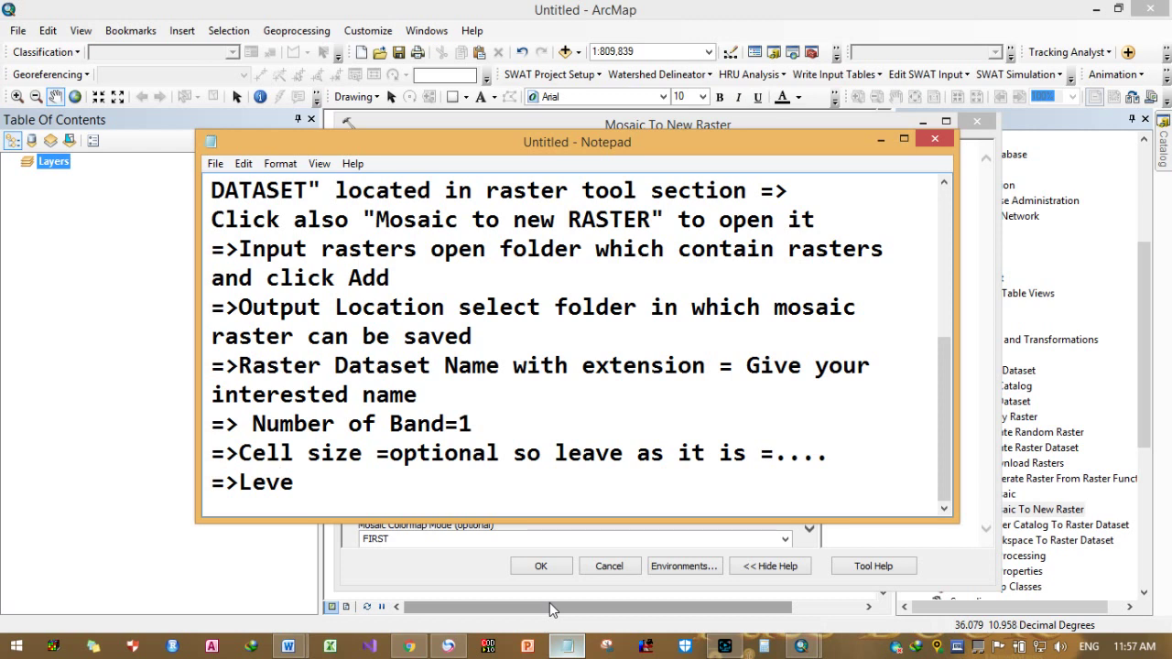
{"action": "key", "text": "BackSpace"}
{"action": "key", "text": "BackSpace"}
{"action": "type", "text": "ave the res"}
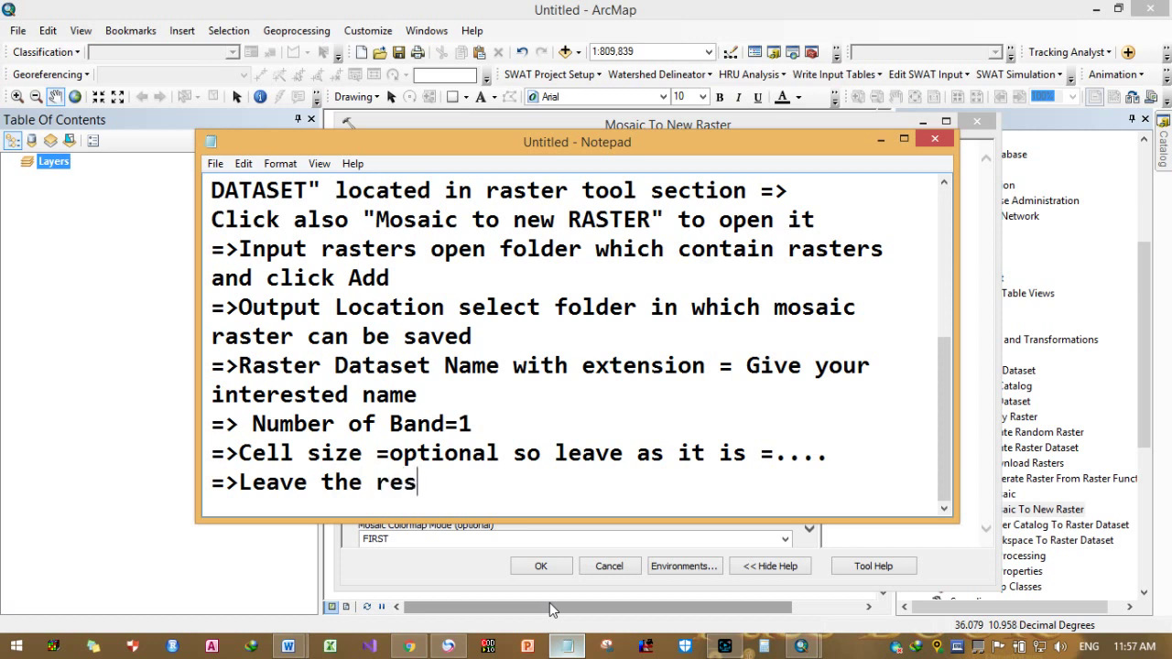
{"action": "type", "text": "t as de"}
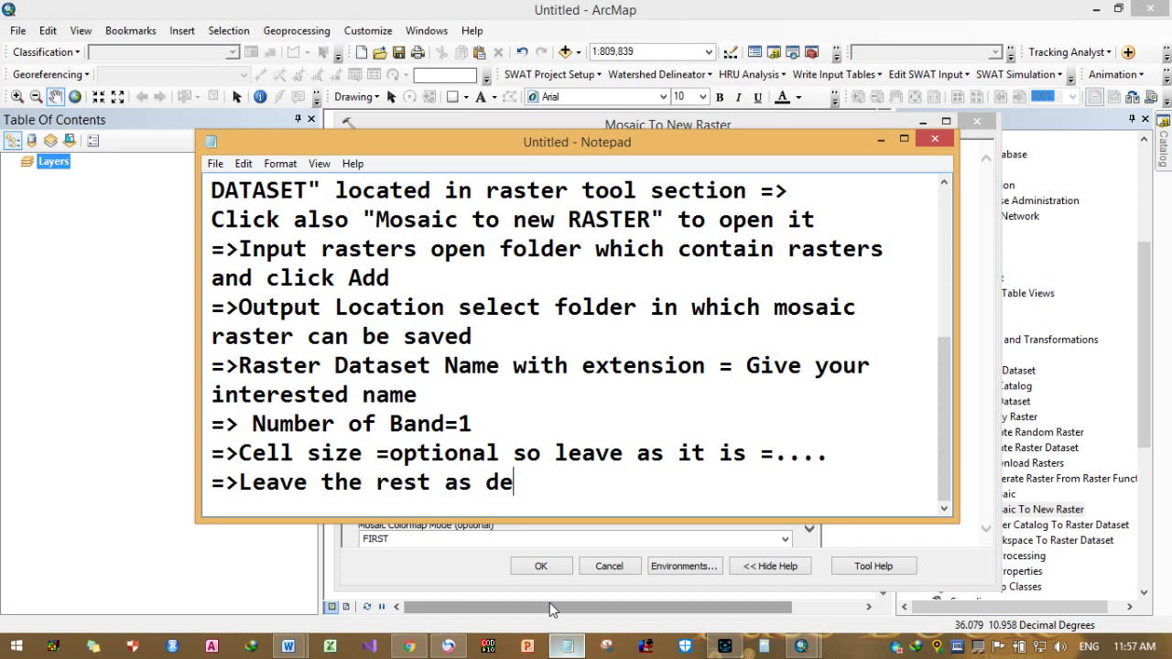
{"action": "type", "text": "fault an"}
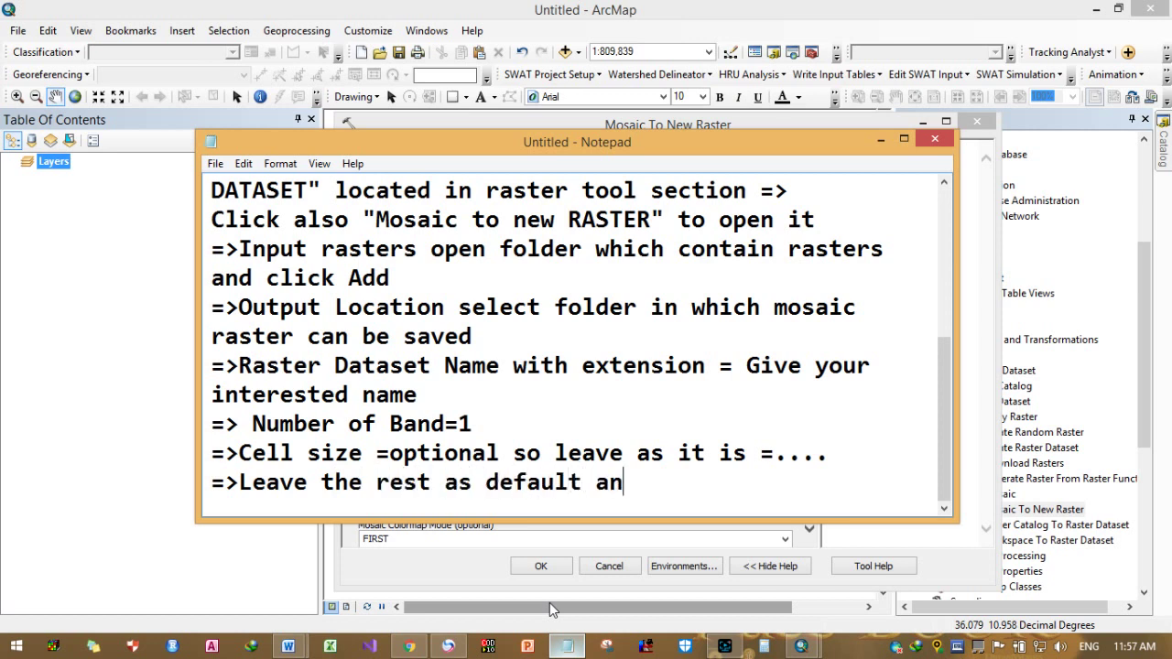
{"action": "type", "text": "d press "}
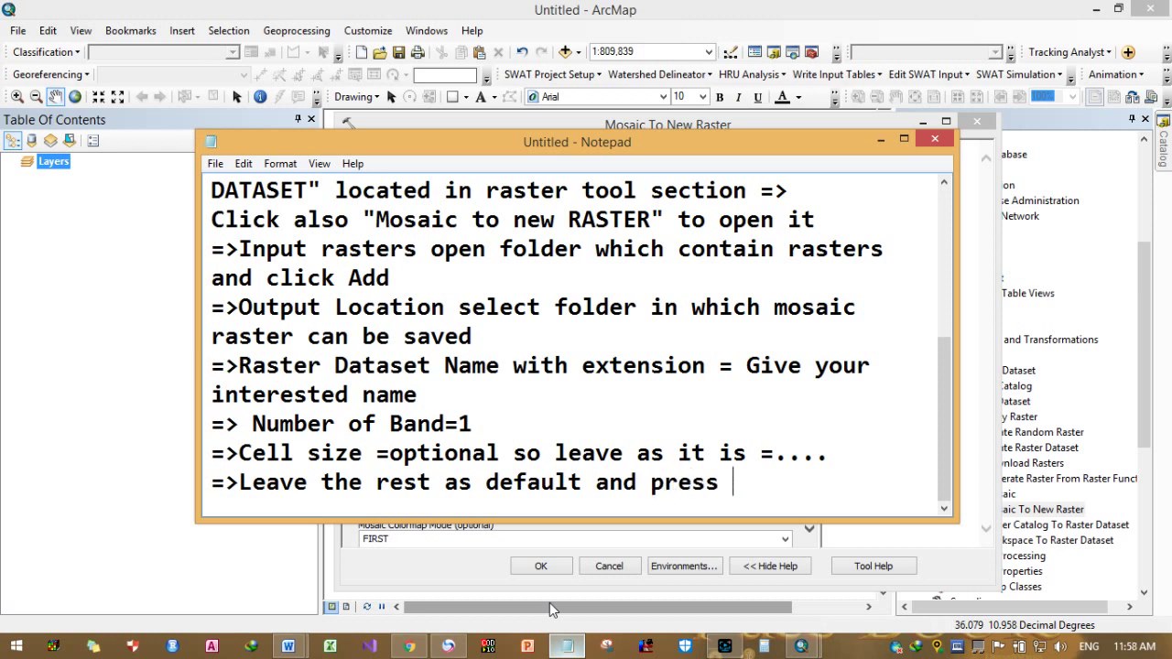
{"action": "type", "text": "Ok to c"}
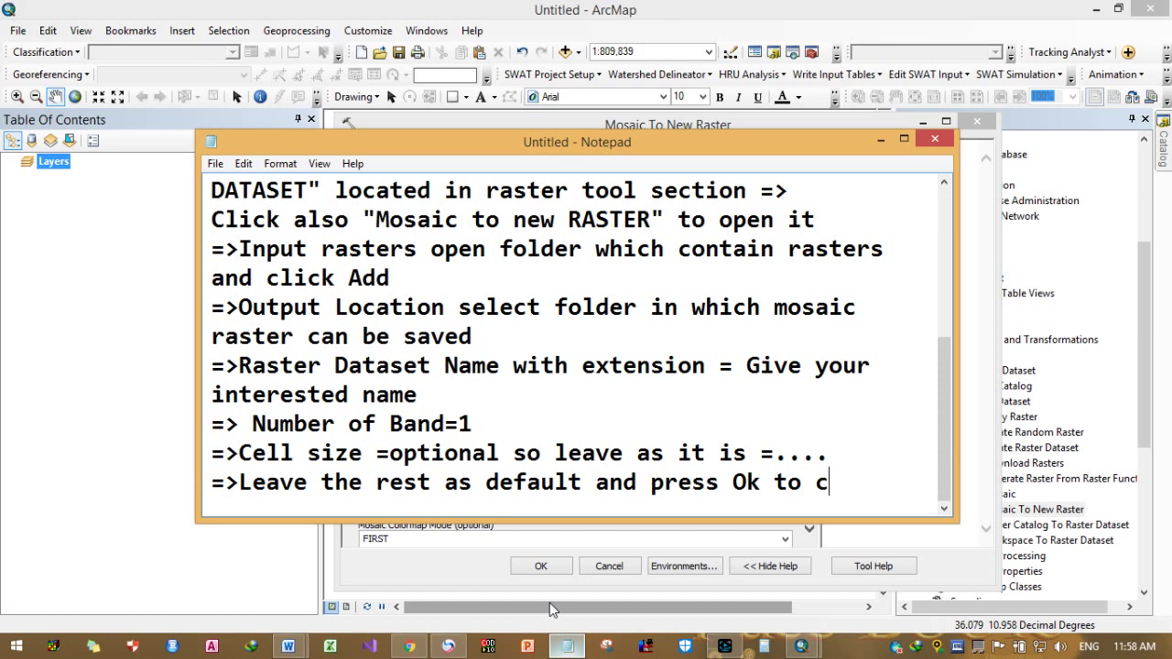
{"action": "type", "text": "omplete"}
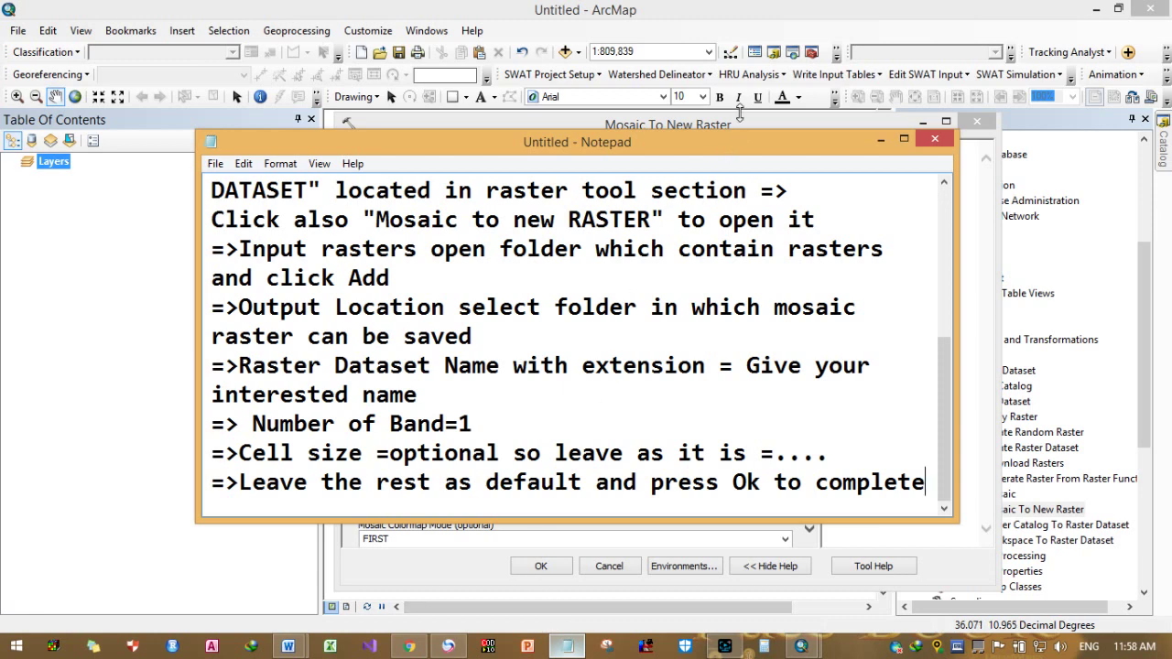
Step: Switch to ArcMap and run Mosaic To New Raster with the configured settings
{"action": "left_click", "coordinate": [737, 119]}
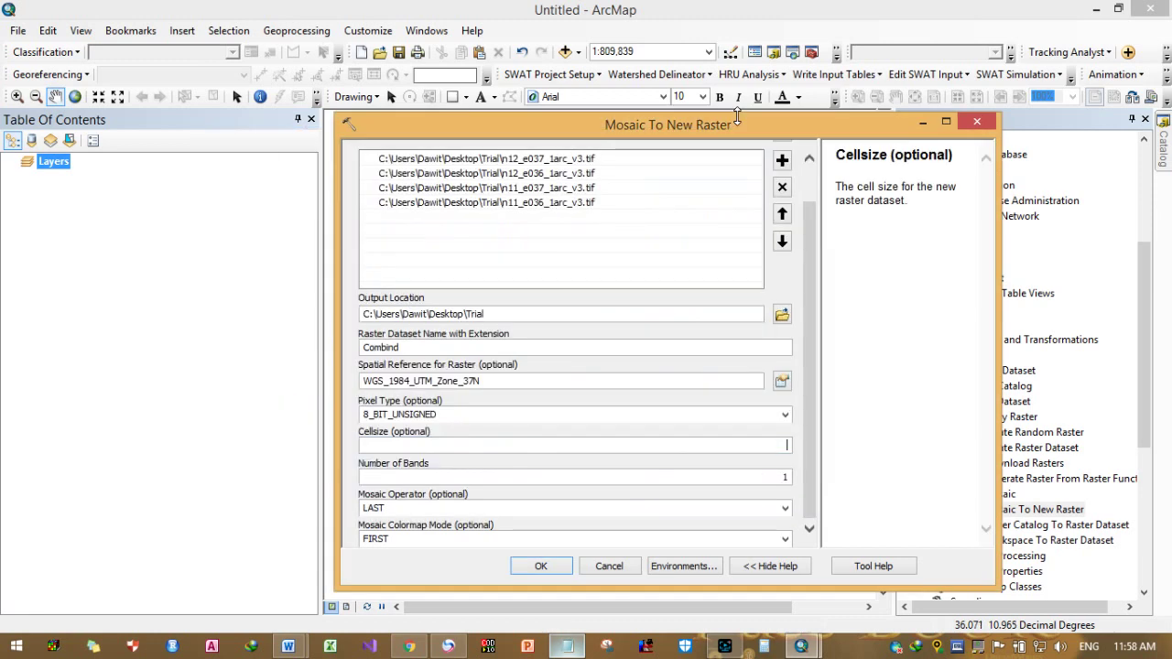
{"action": "left_click", "coordinate": [547, 566]}
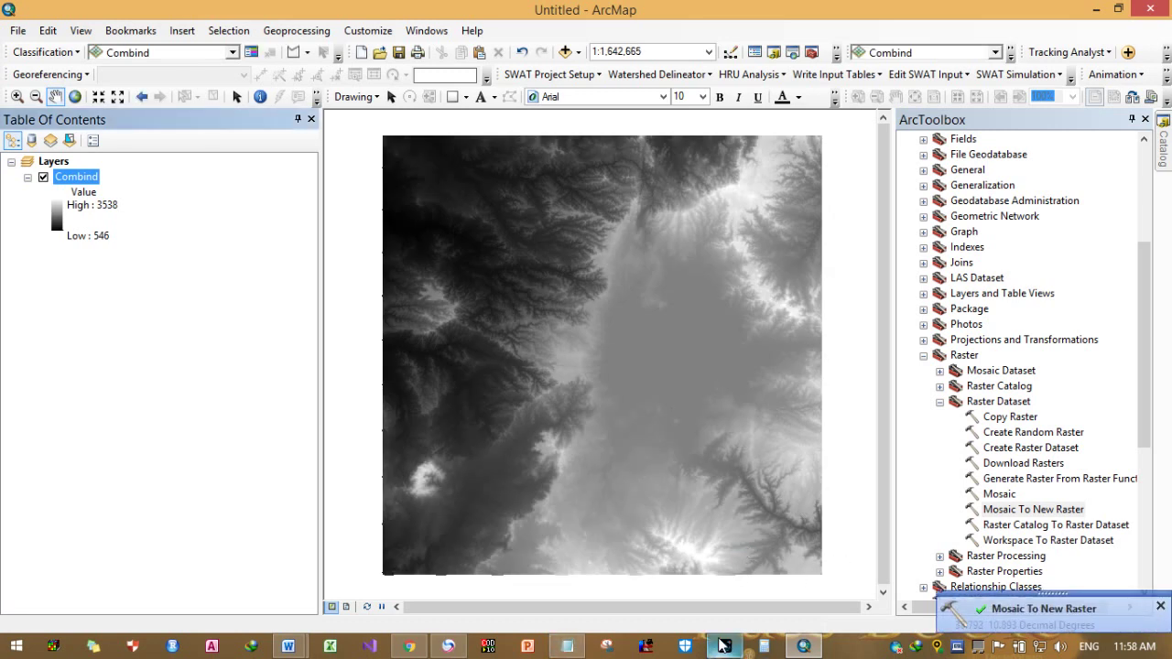
Step: In the Notepad notes, leave a blank line and begin a closing line reading "====> We now completed"
{"action": "left_click", "coordinate": [579, 646]}
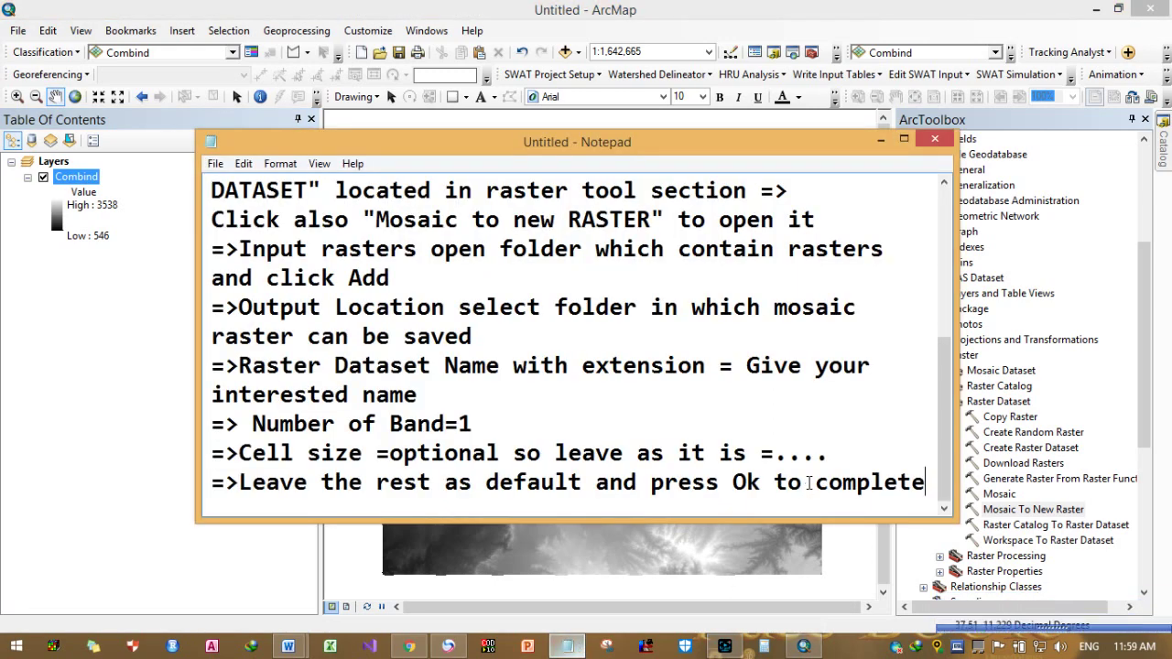
{"action": "key", "text": "Return"}
{"action": "key", "text": "Return"}
{"action": "type", "text": "====> "}
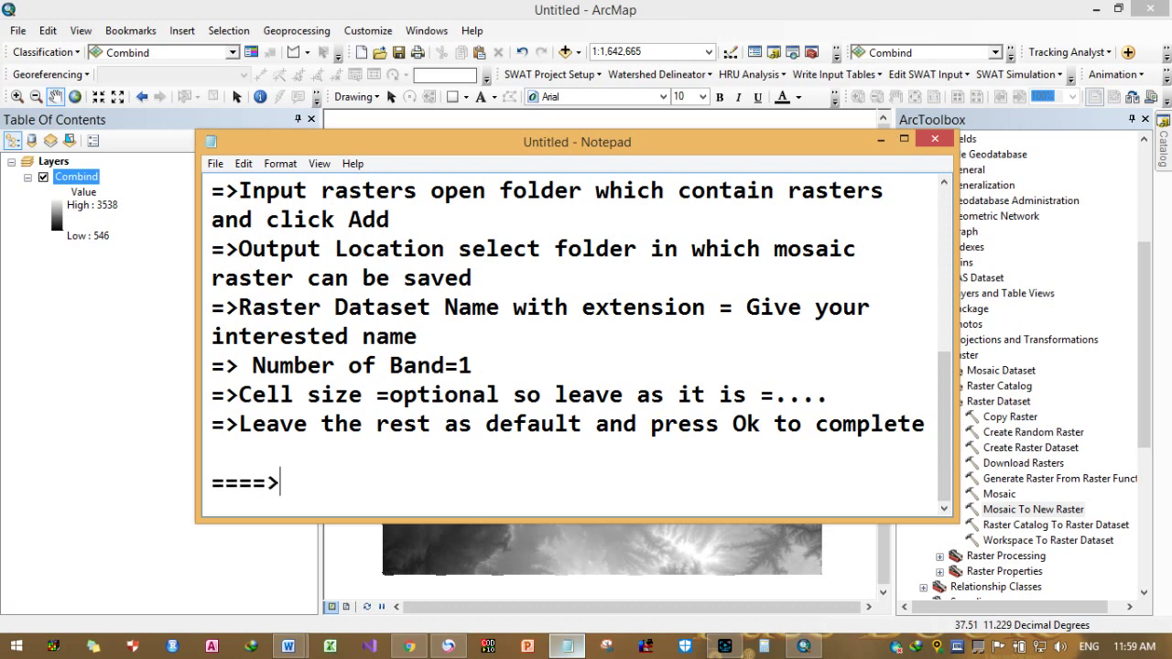
{"action": "type", "text": "We no"}
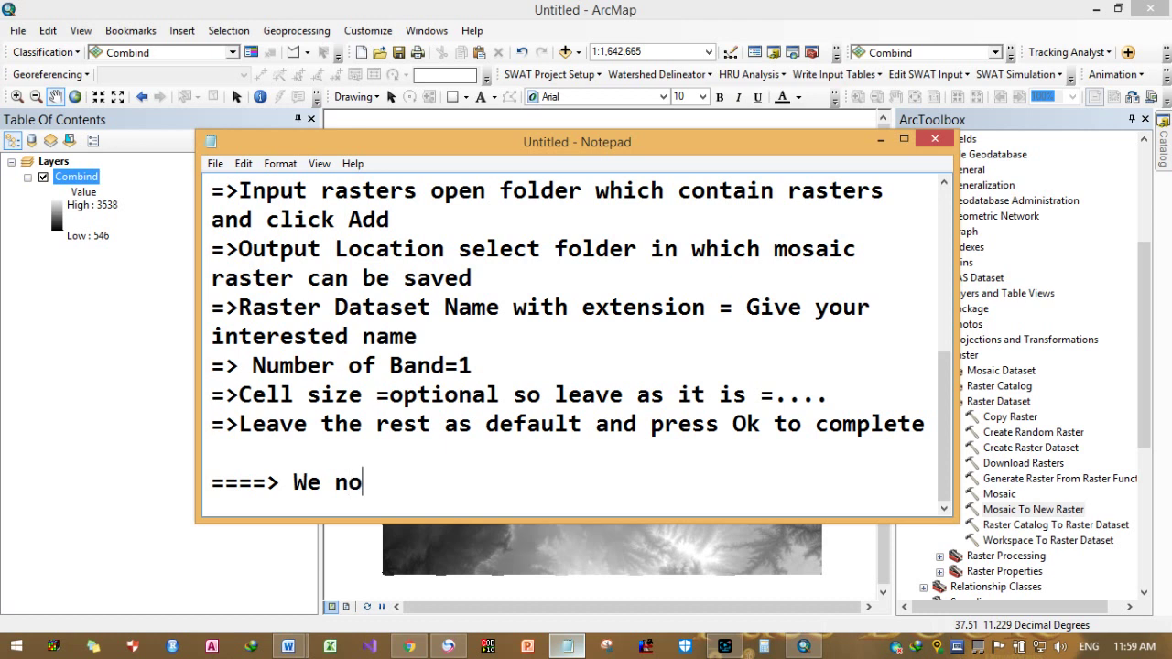
{"action": "type", "text": "w cop"}
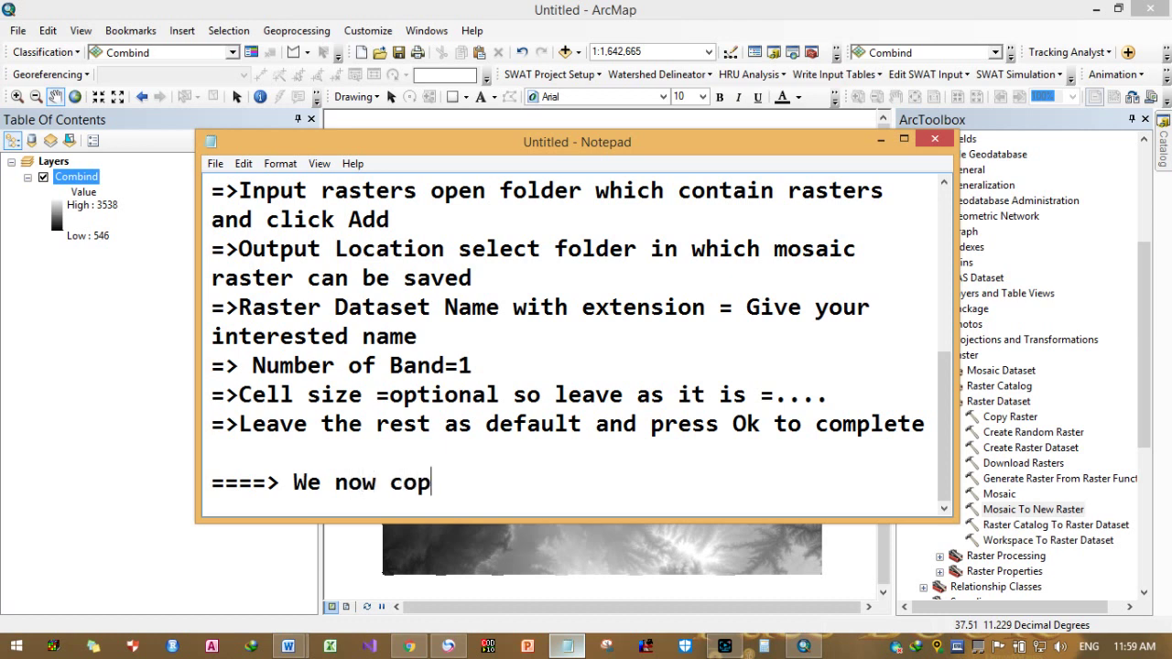
{"action": "type", "text": "leted"}
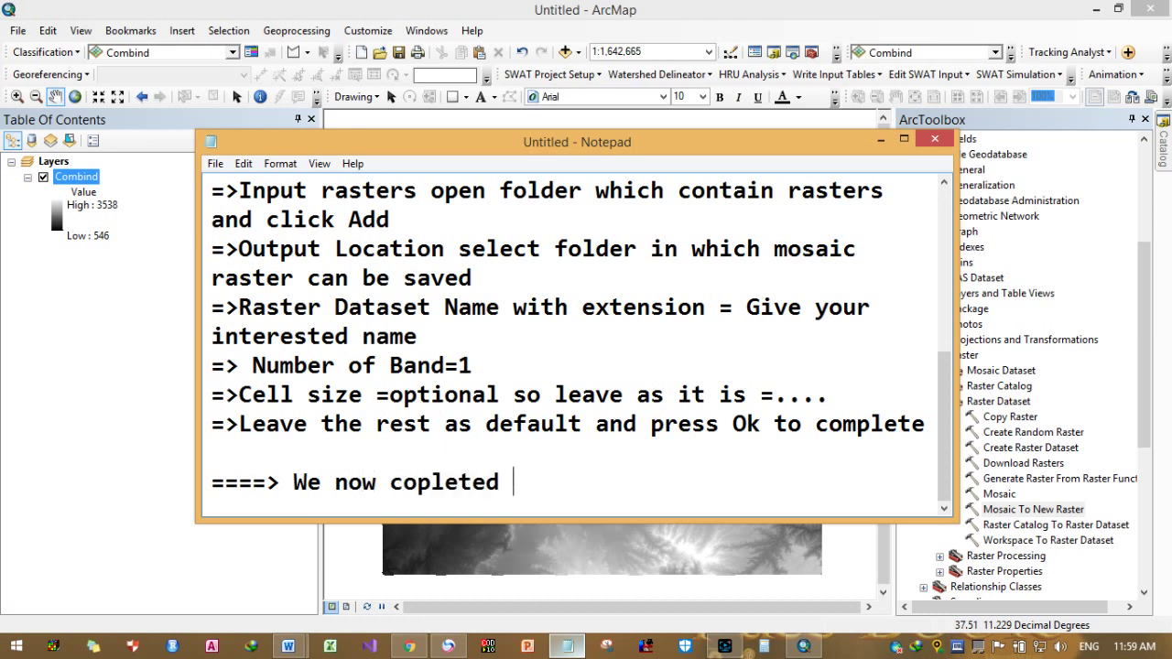
{"action": "key", "text": "Left"}
{"action": "key", "text": "Left"}
{"action": "key", "text": "Left"}
{"action": "key", "text": "Left"}
{"action": "key", "text": "Left"}
{"action": "key", "text": "Left"}
{"action": "key", "text": "Left"}
{"action": "type", "text": "m"}
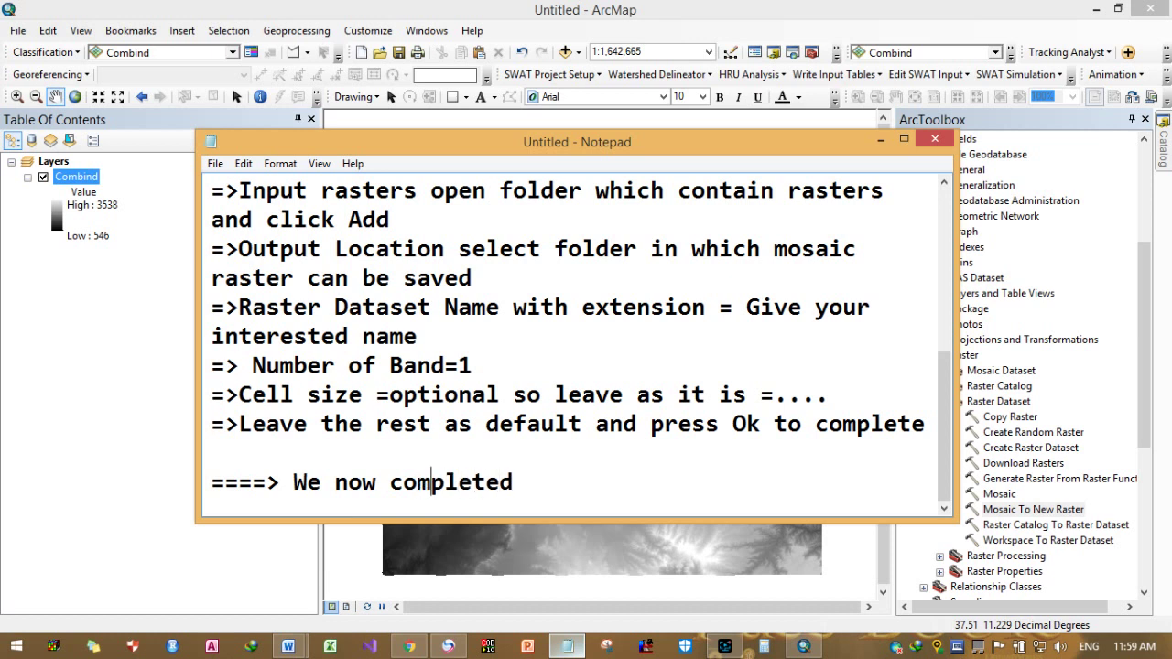
Step: Continue the closing line with "how to download global elevation model from USGS website and mosaic"
{"action": "key", "text": "Right"}
{"action": "key", "text": "Right"}
{"action": "key", "text": "Right"}
{"action": "key", "text": "Right"}
{"action": "key", "text": "Right"}
{"action": "key", "text": "Right"}
{"action": "type", "text": "how to mosaic"}
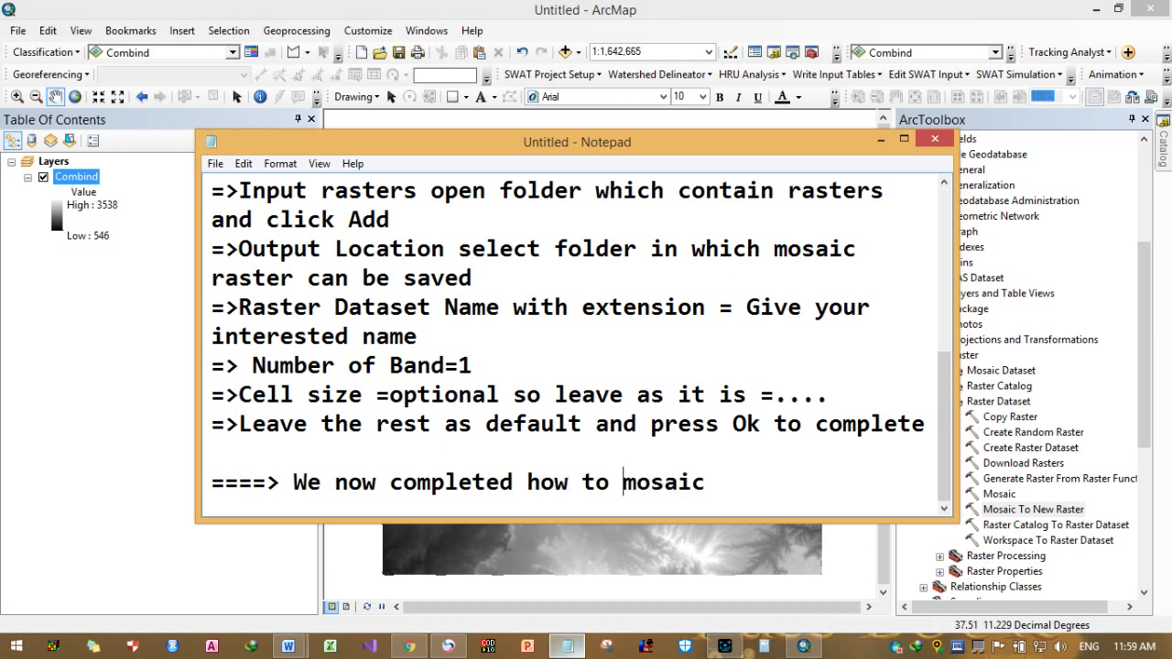
{"action": "type", "text": "downlo"}
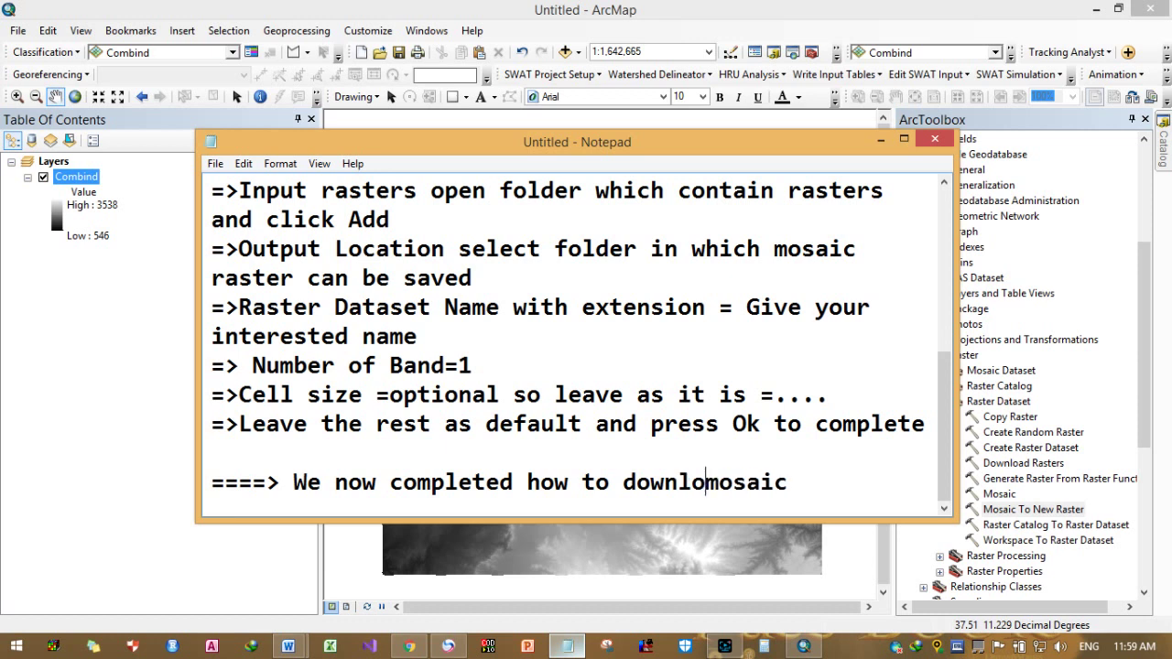
{"action": "type", "text": "ad global "}
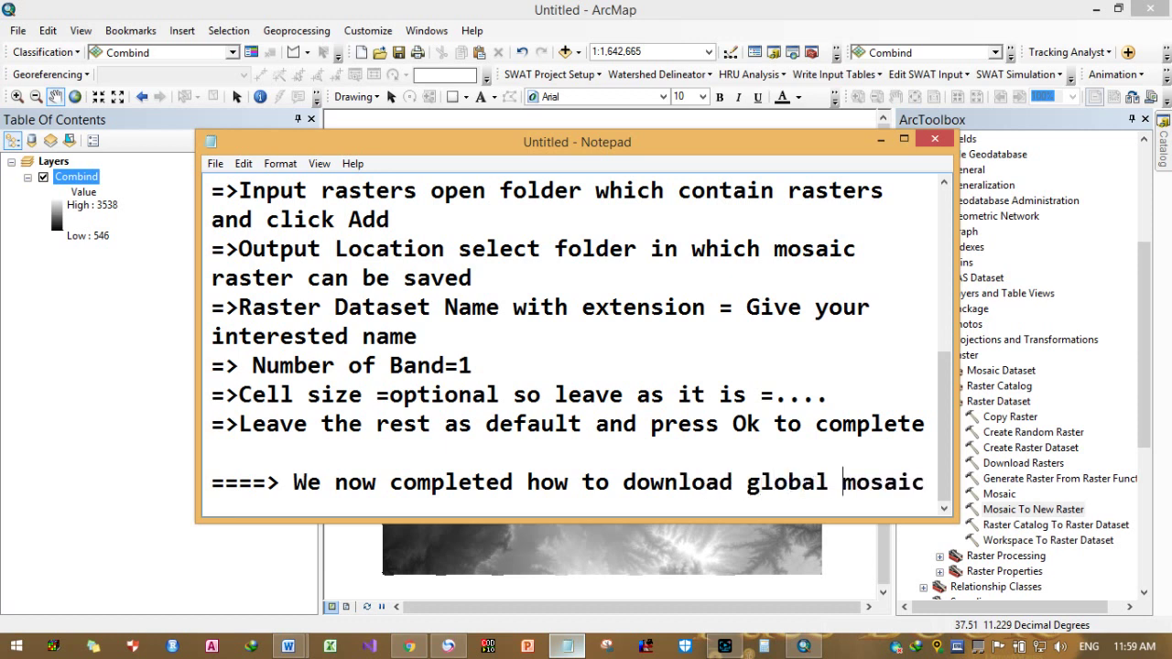
{"action": "type", "text": "elevation model from USGS "}
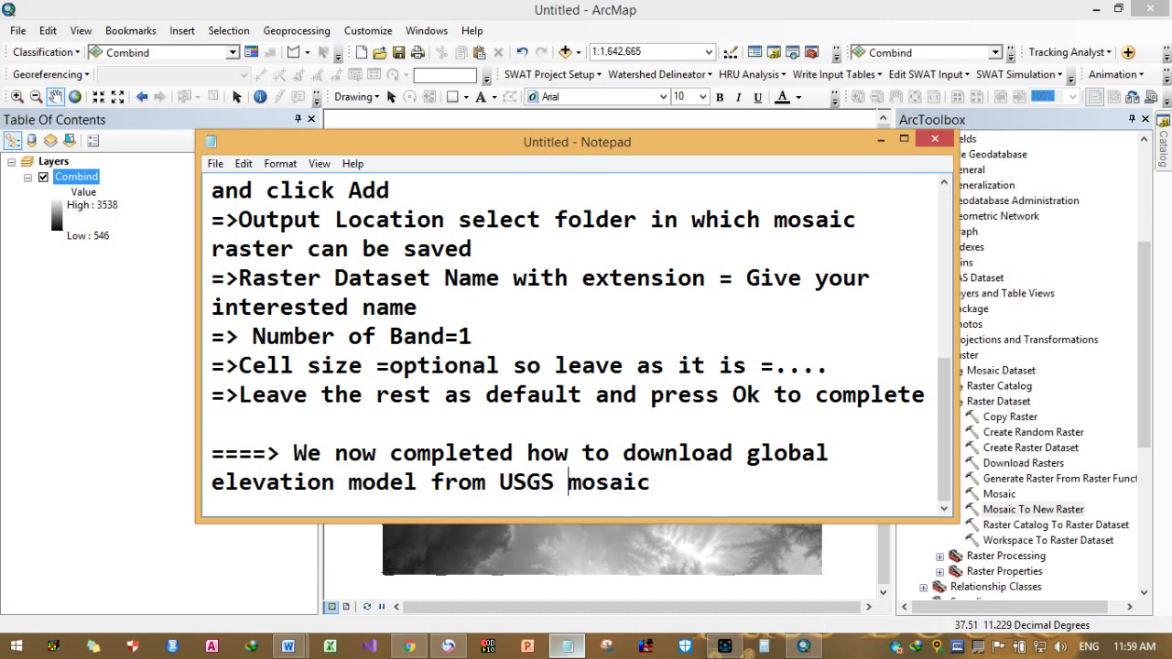
{"action": "type", "text": "websi"}
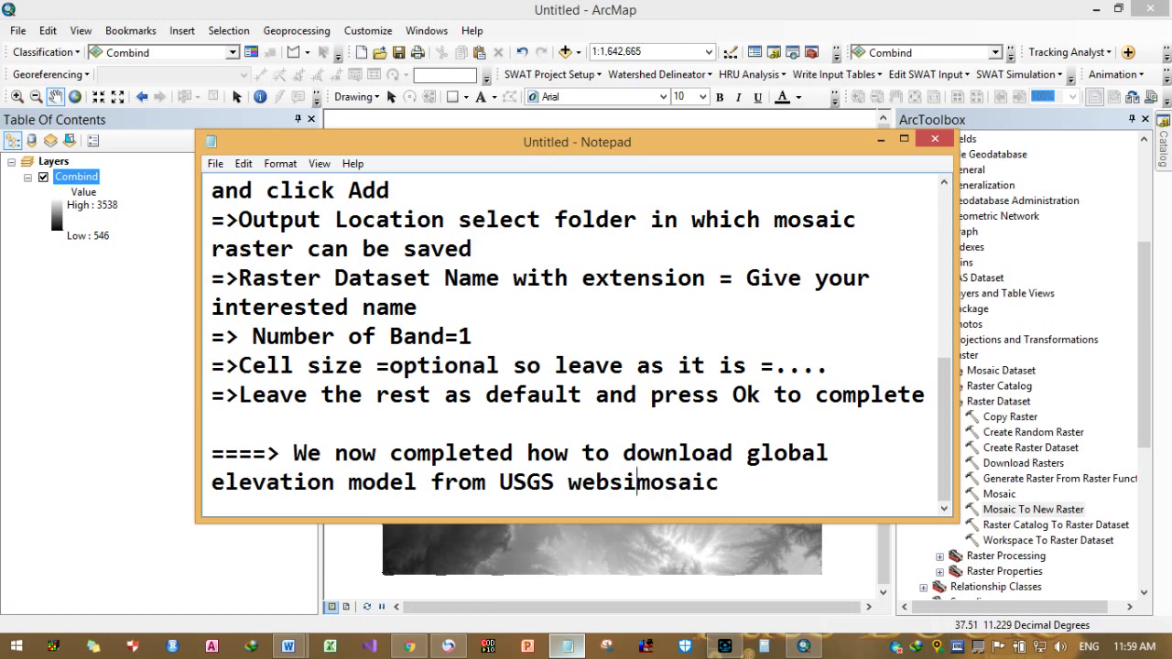
{"action": "type", "text": "te and"}
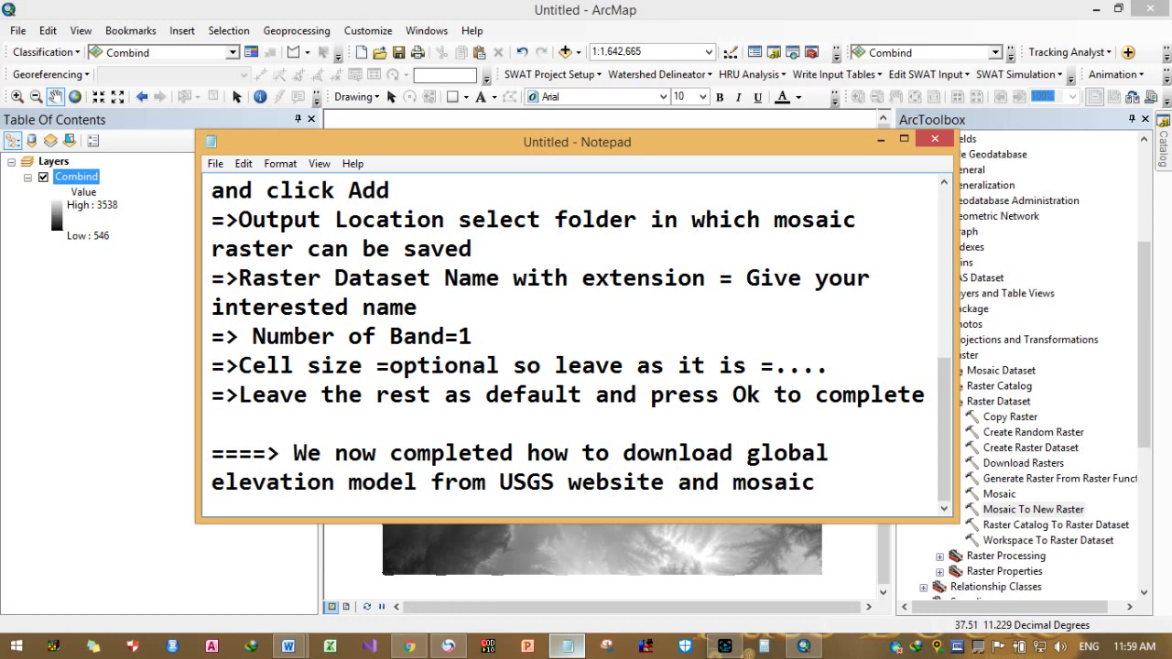
Step: Extend the closing line after "mosaic" with "the model! Thenk you" in the Notepad notes
{"action": "left_click", "coordinate": [853, 480]}
{"action": "key", "text": "BackSpace"}
{"action": "type", "text": "the model"}
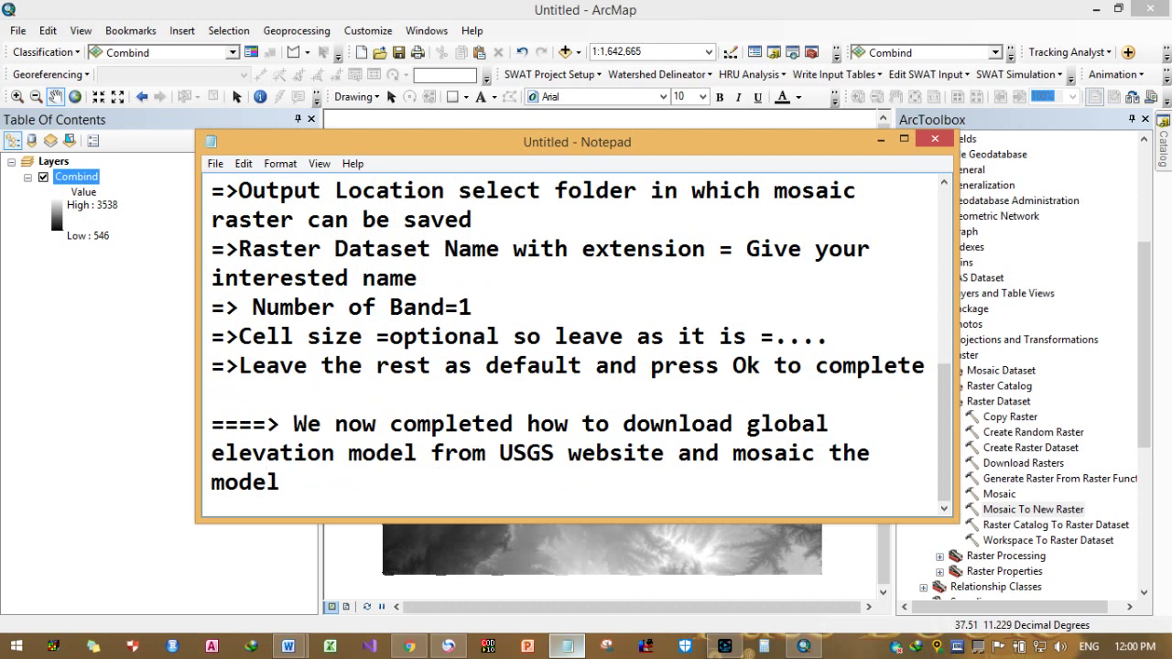
{"action": "type", "text": "! Thenk you"}
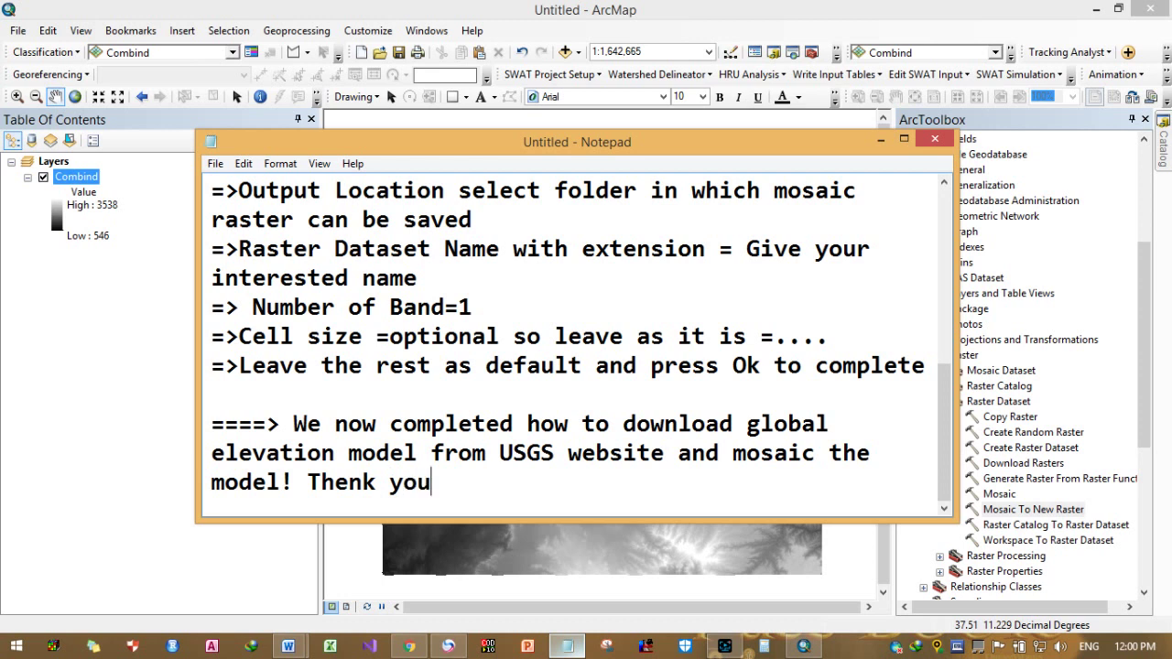
Step: Finish the closing line with "! for more video Subscribe my Channel!" after the thank-you
{"action": "type", "text": "! "}
{"action": "type", "text": "for more v"}
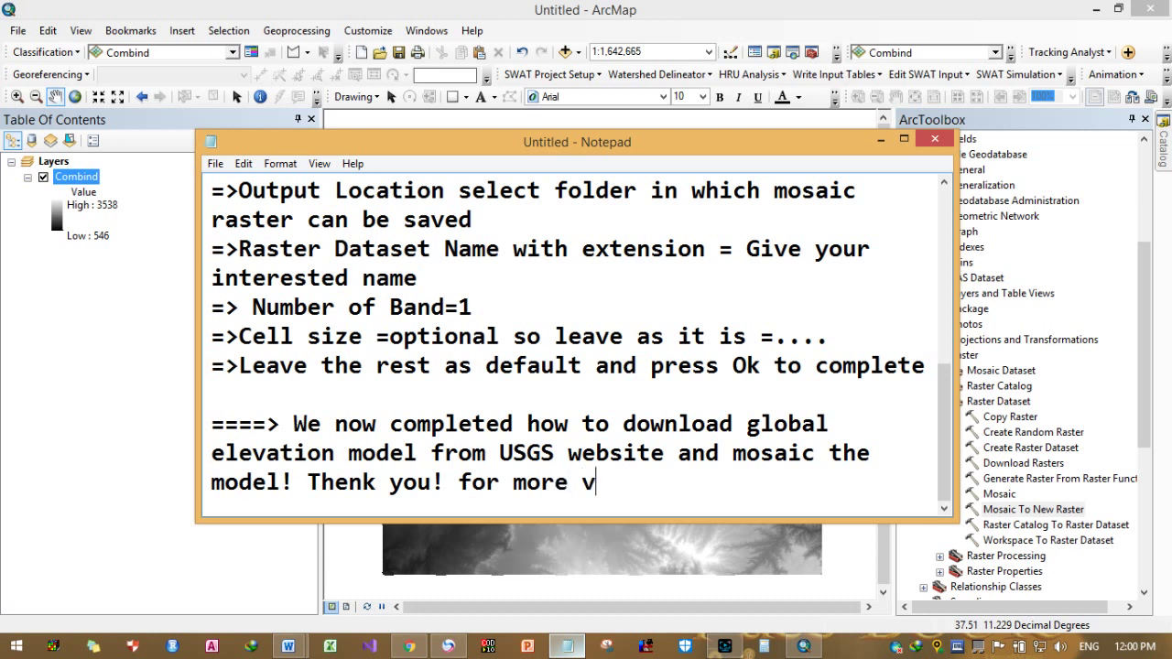
{"action": "type", "text": "ideo "}
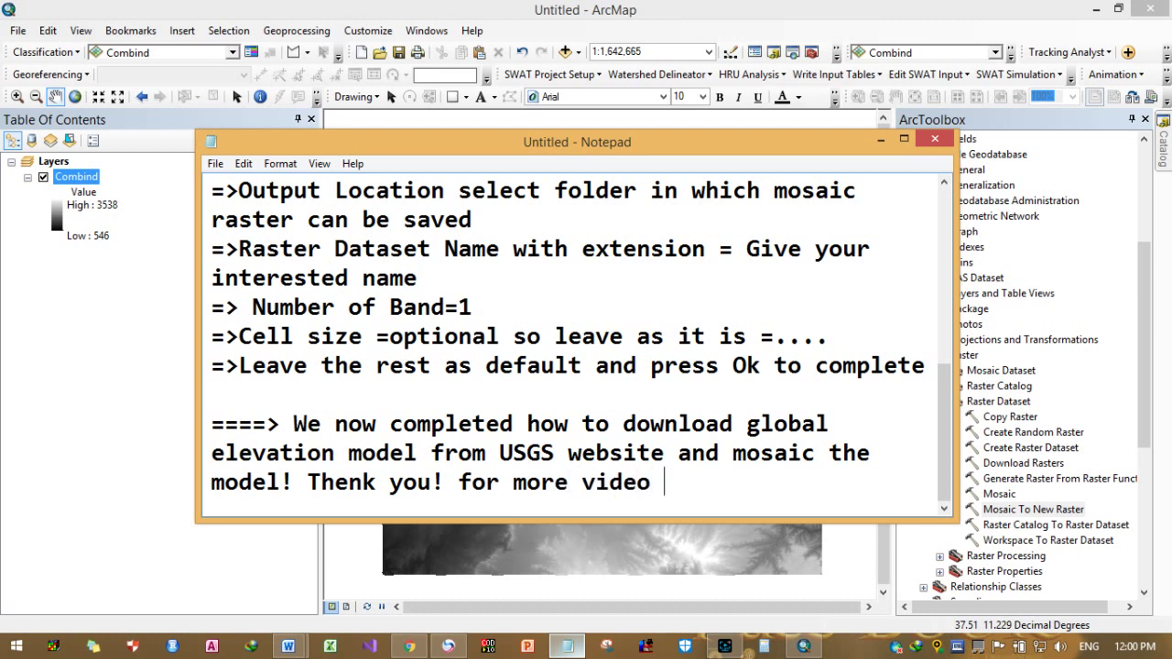
{"action": "type", "text": "Subscr"}
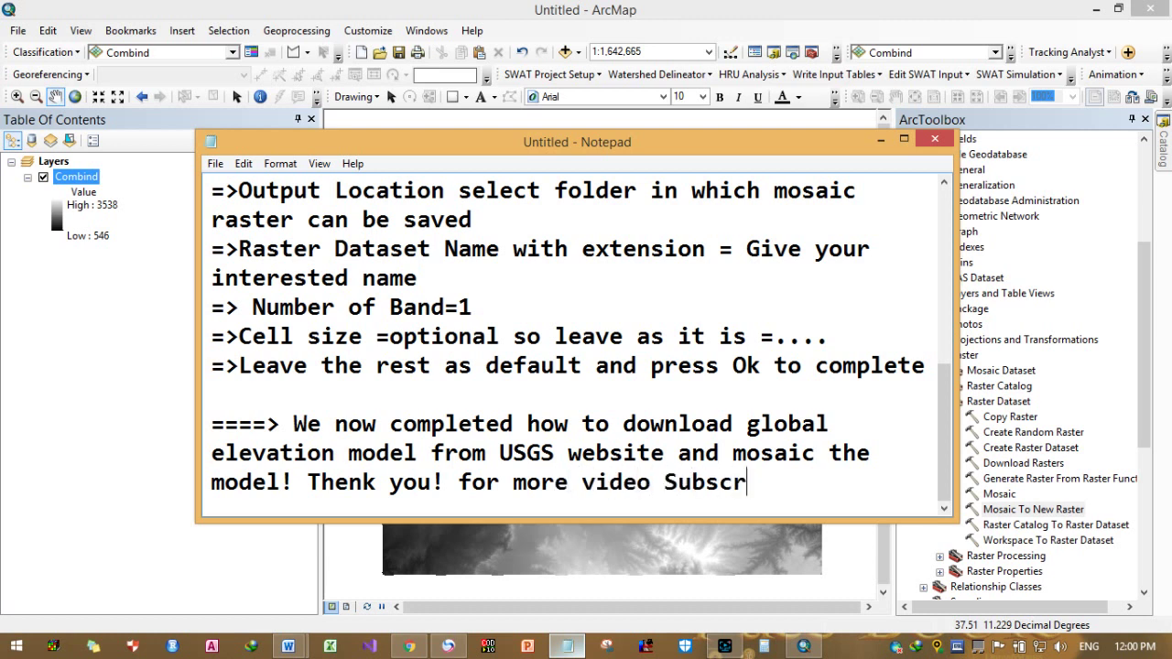
{"action": "type", "text": "ibe my"}
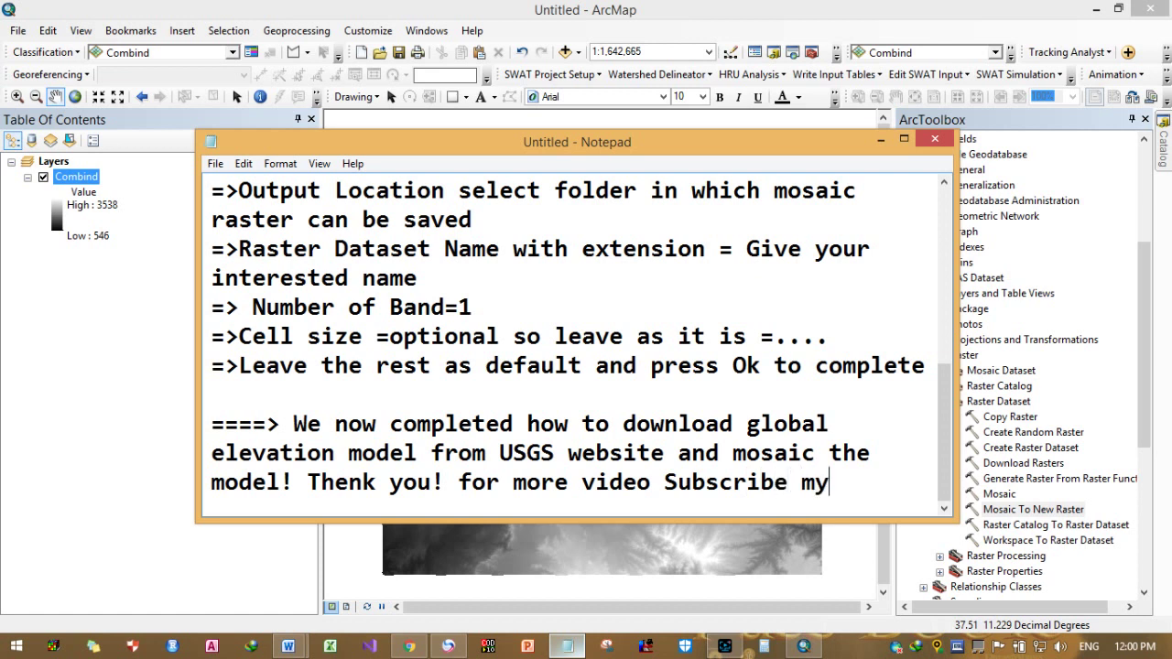
{"action": "type", "text": " Chann"}
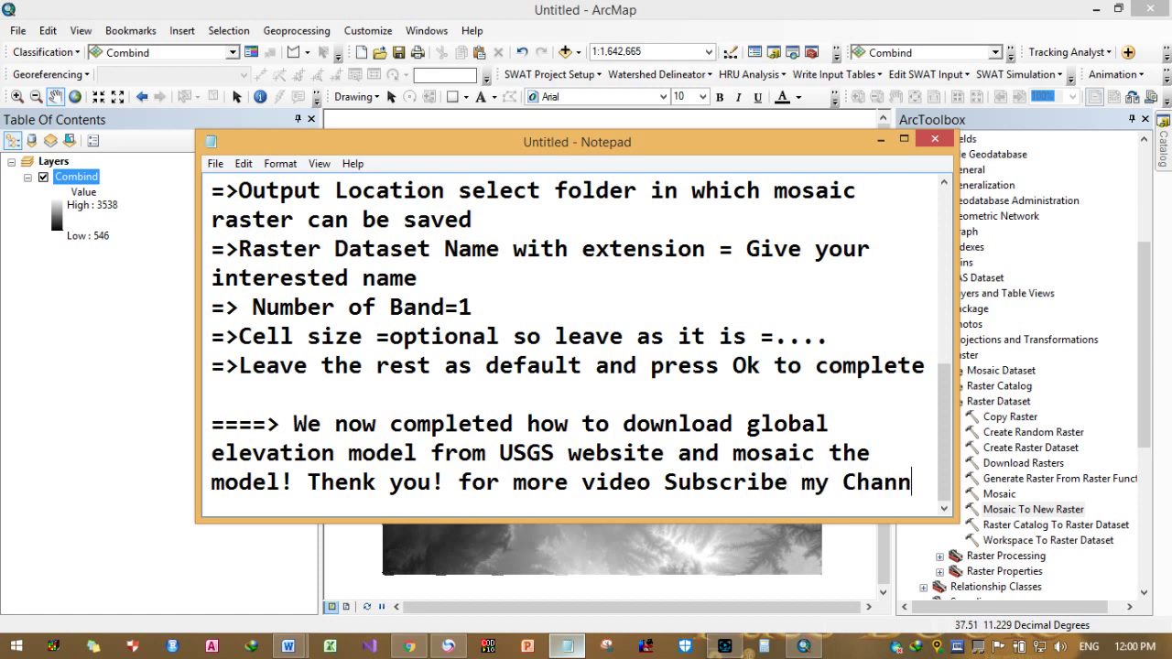
{"action": "type", "text": "el!"}
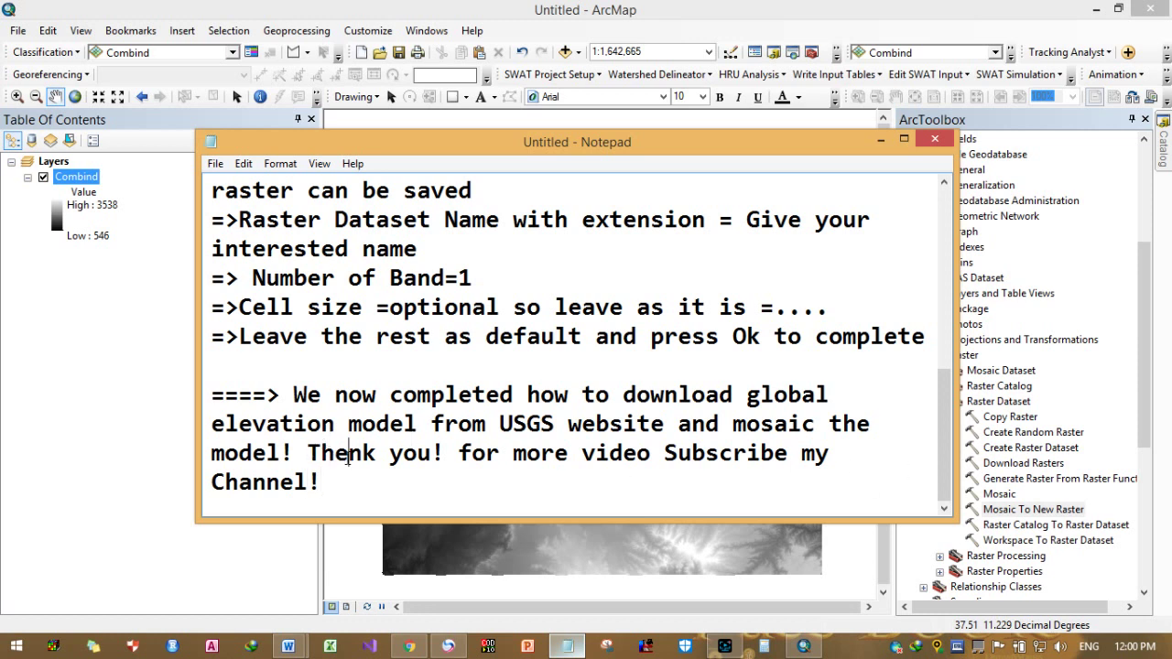
Step: Correct the misspelled "Thenk" in the closing line to "Thank"
{"action": "left_click", "coordinate": [350, 455]}
{"action": "key", "text": "BackSpace"}
{"action": "type", "text": "a"}
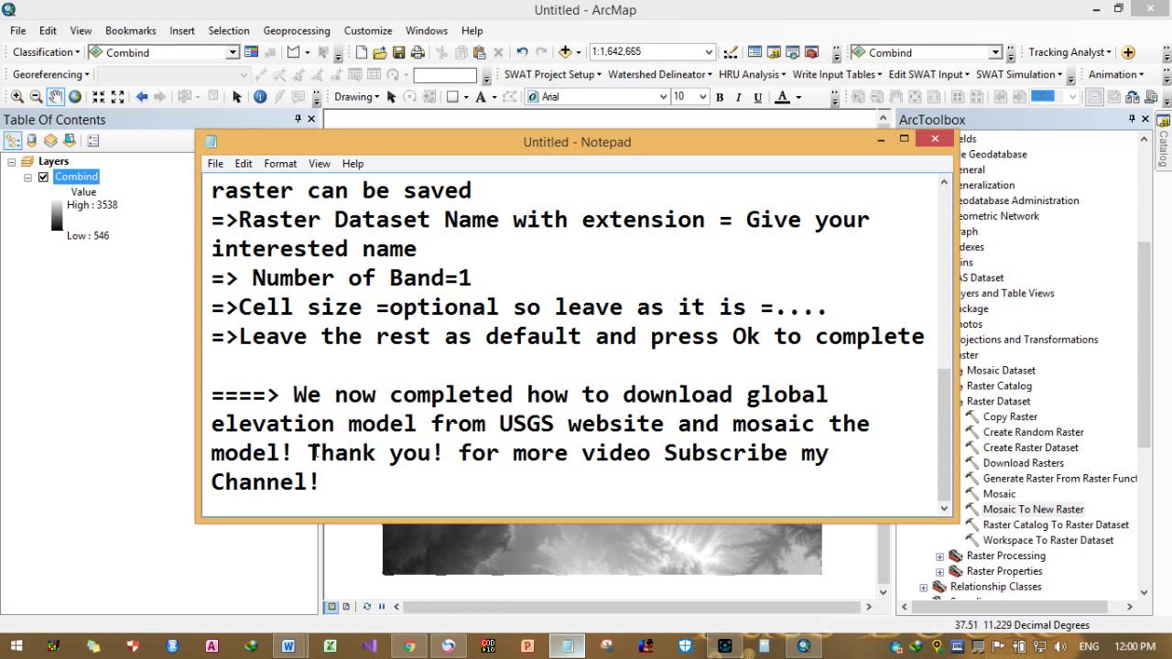